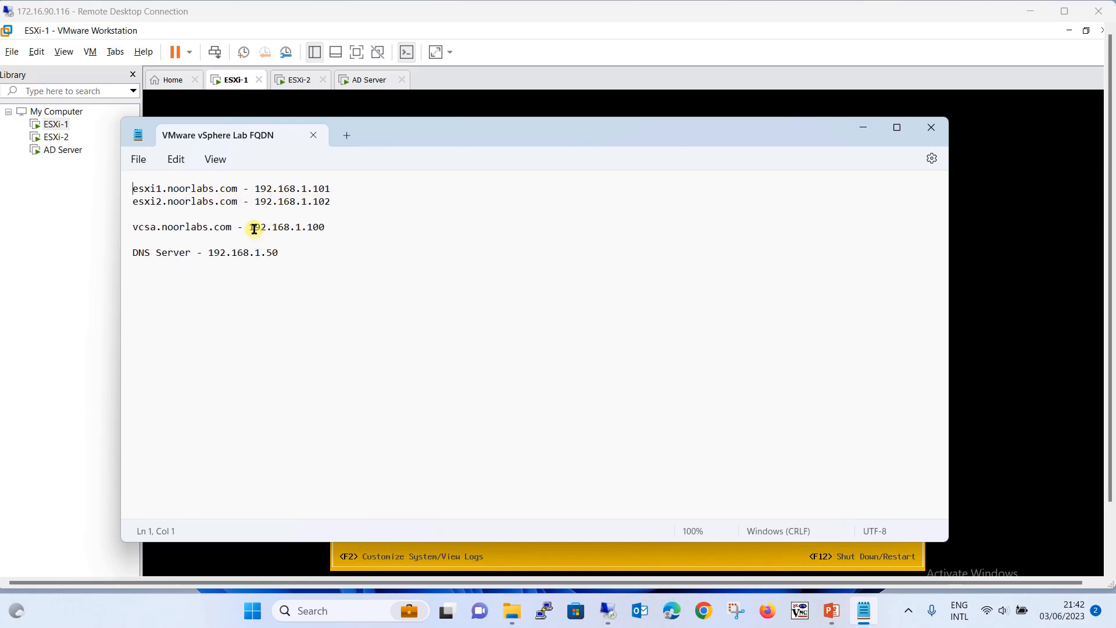
# Minimize the FQDN note and VMware Workstation to reveal the remote desktop
pyautogui.moveTo(249, 227); pyautogui.dragTo(339, 225)
pyautogui.click(339, 225)
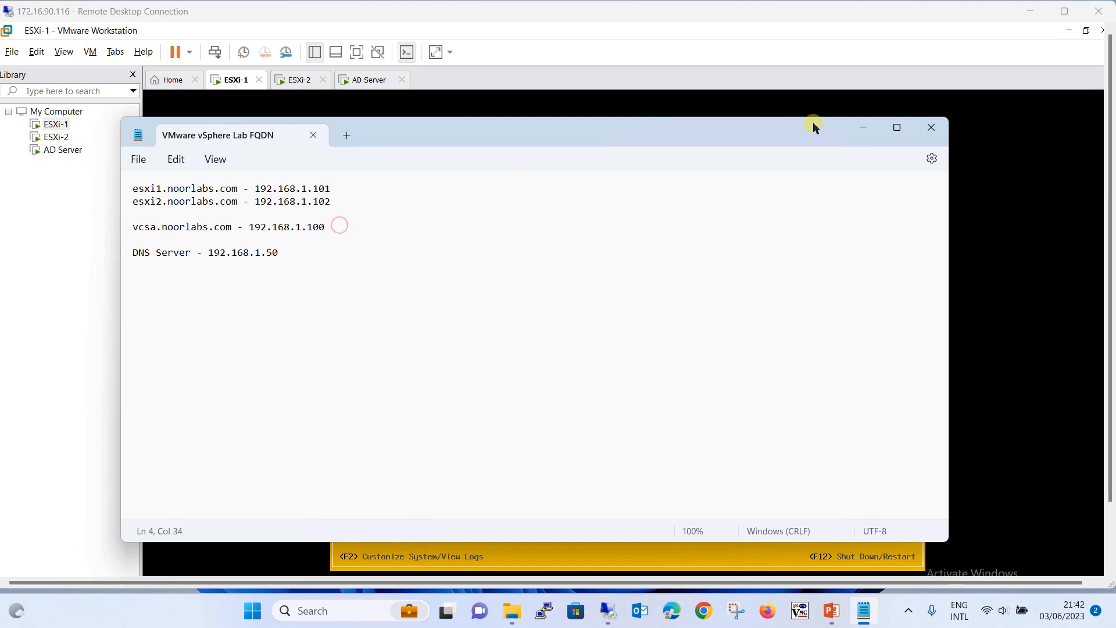
pyautogui.click(862, 127)
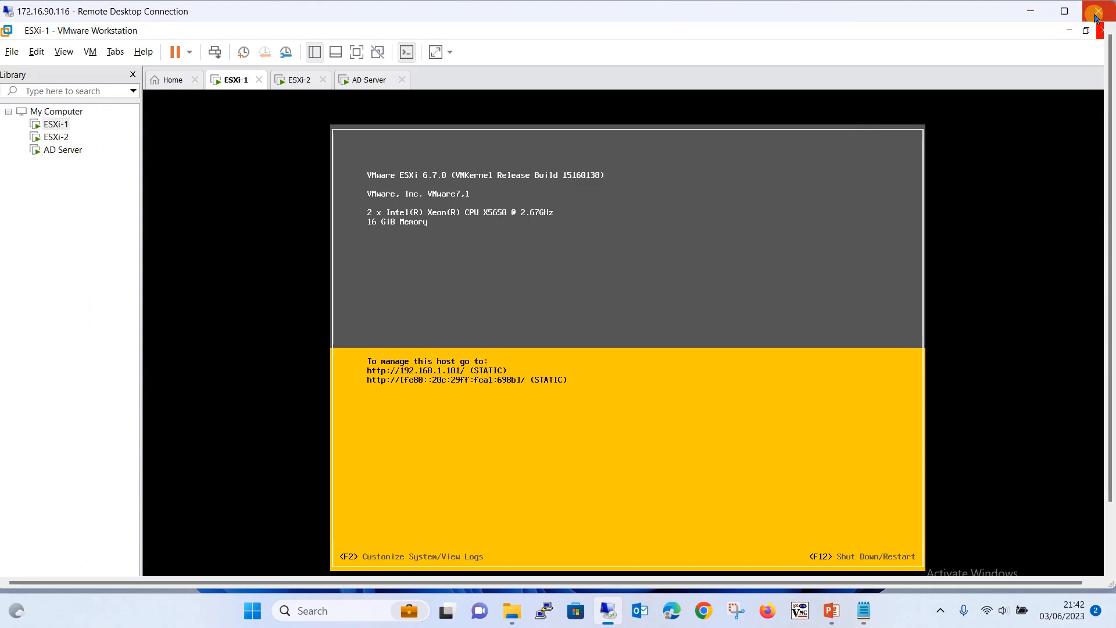
pyautogui.click(1069, 31)
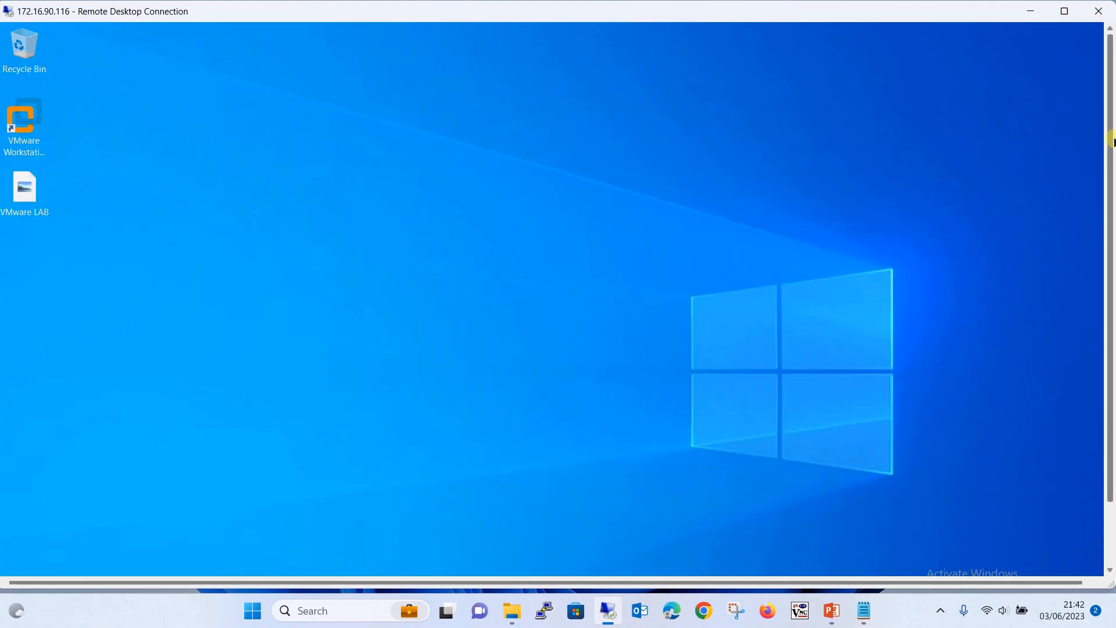
pyautogui.moveTo(1111, 140); pyautogui.dragTo(1111, 234)
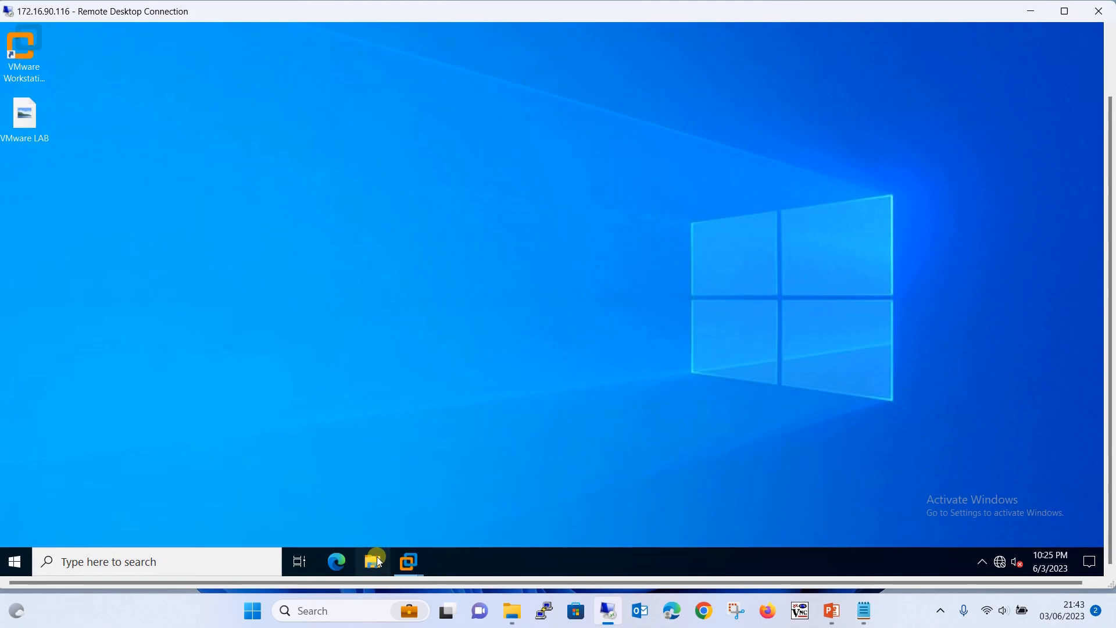
pyautogui.moveTo(1111, 302); pyautogui.dragTo(1108, 224)
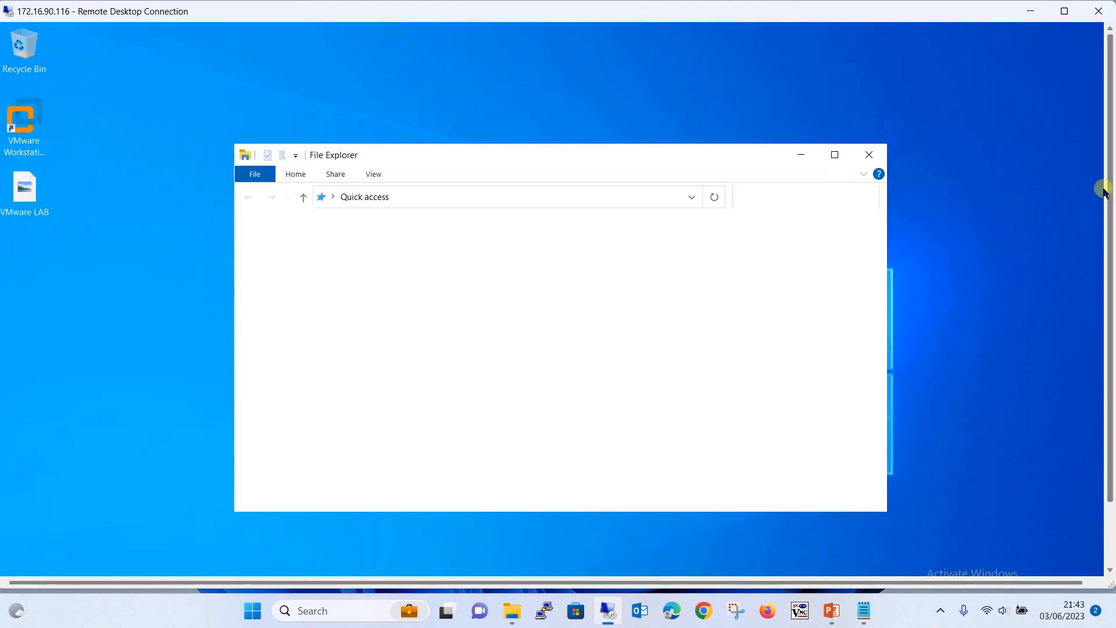
# Browse to C:\VMware vSphere LAB\VCSA 6.7 and select the VMware-VCSA-all-6.7.0-20540798 disc image
pyautogui.click(296, 383)
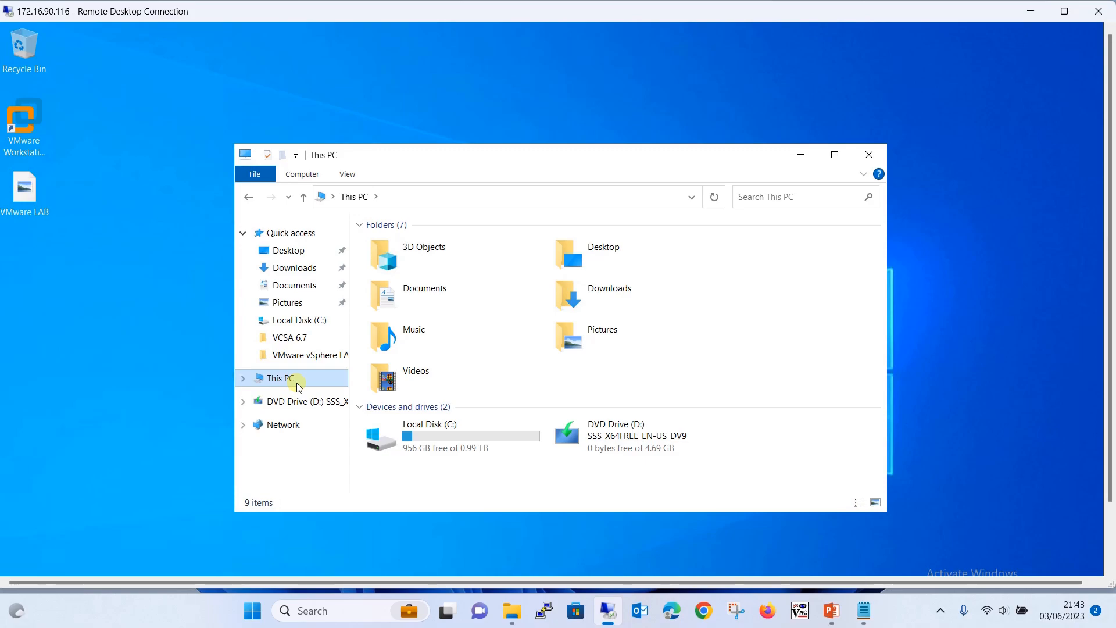
pyautogui.doubleClick(465, 434)
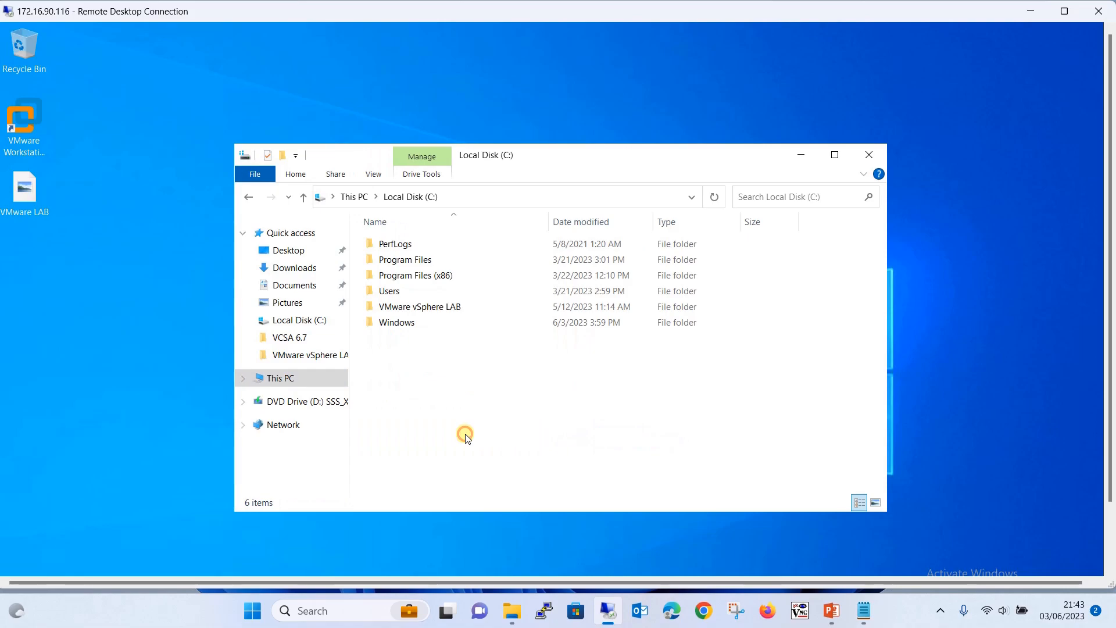
pyautogui.doubleClick(424, 306)
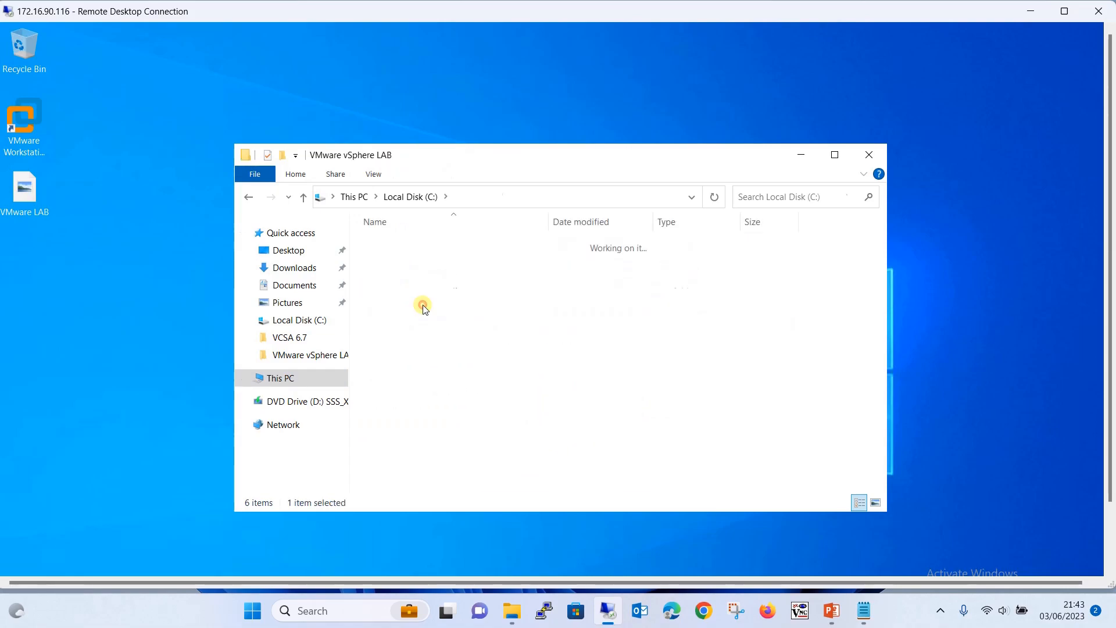
pyautogui.doubleClick(400, 310)
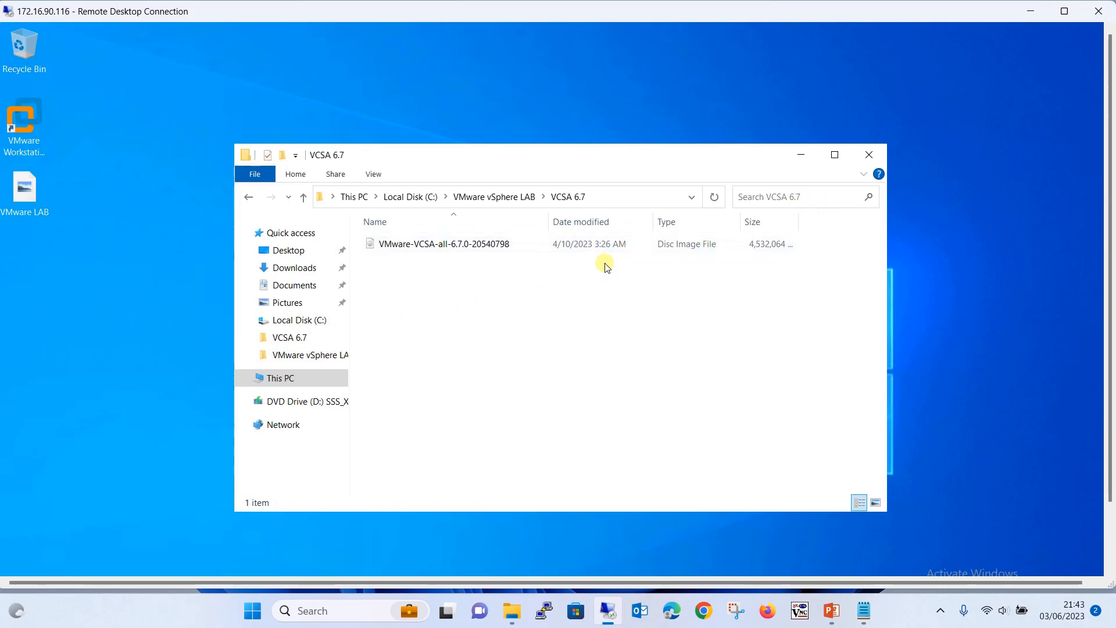
pyautogui.click(513, 252)
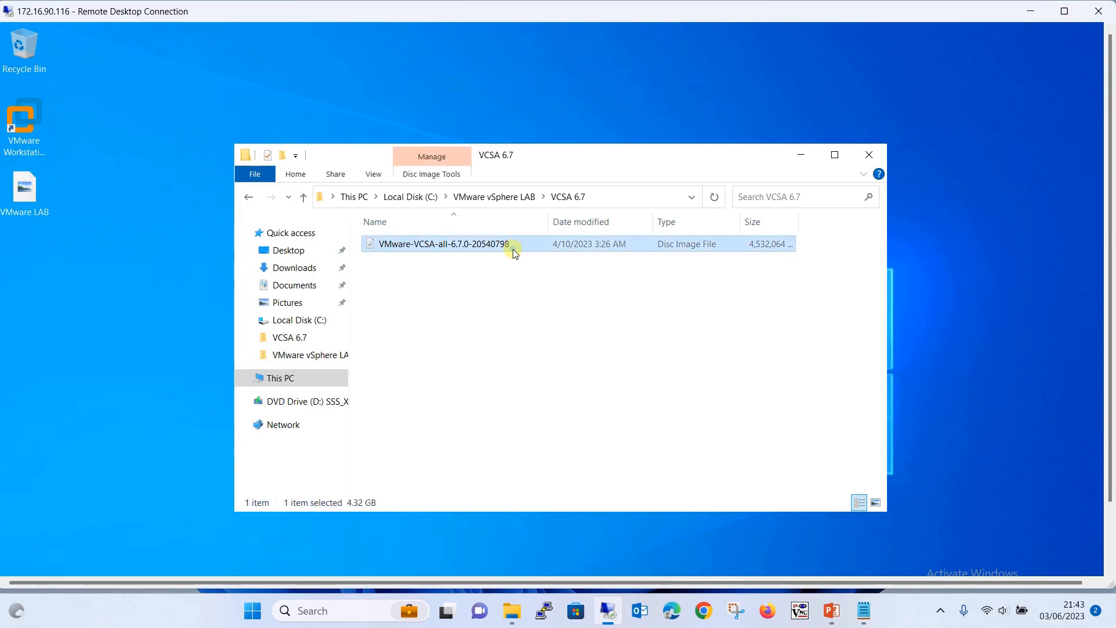
# Mount the VCSA ISO as DVD Drive (E:) and launch installer.exe from vcsa-ui-installer\win32
pyautogui.rightClick(514, 252)
pyautogui.click(561, 266)
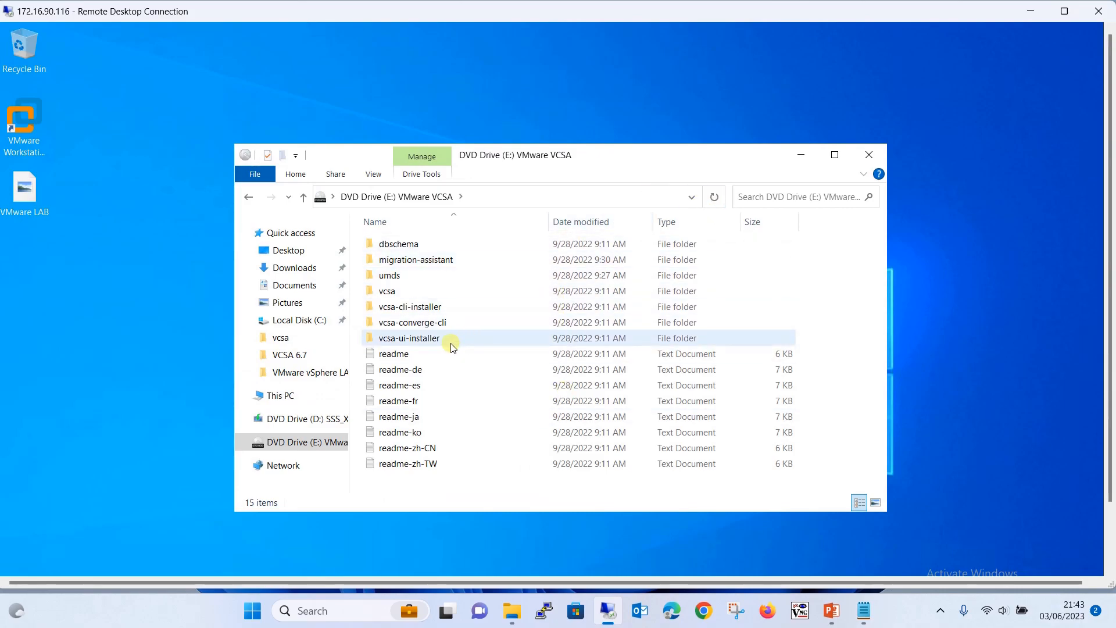
pyautogui.moveTo(449, 344)
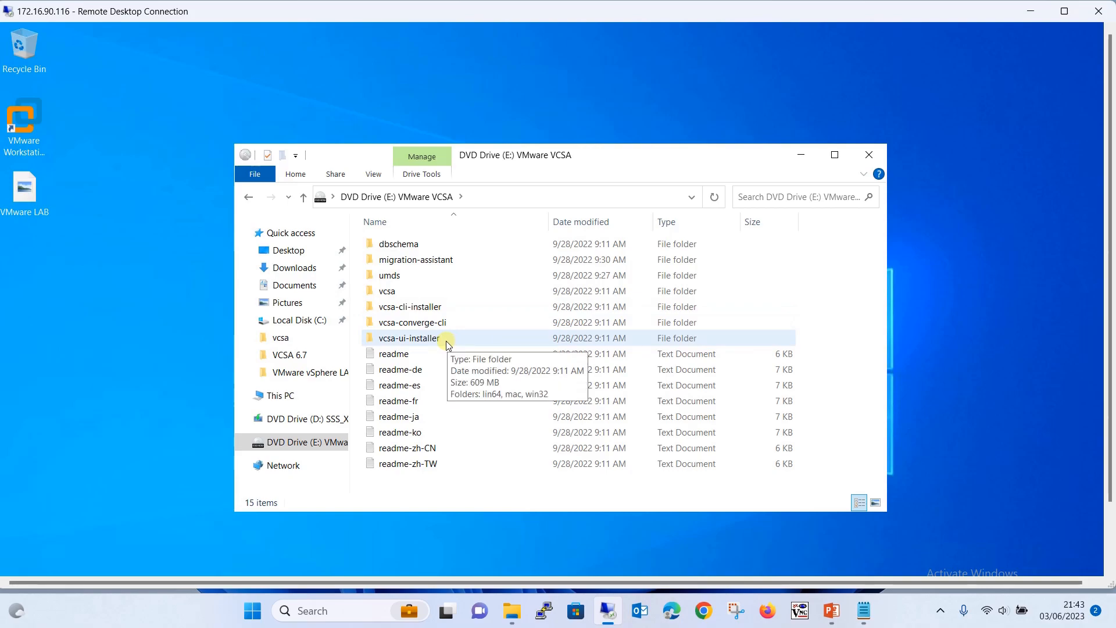
pyautogui.doubleClick(414, 339)
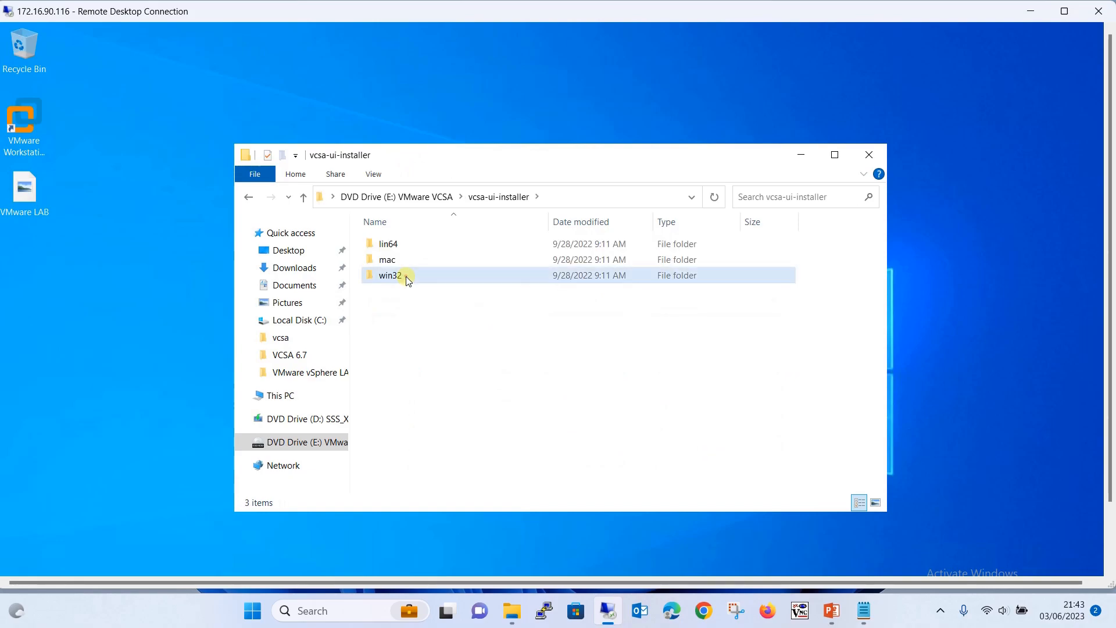
pyautogui.doubleClick(406, 278)
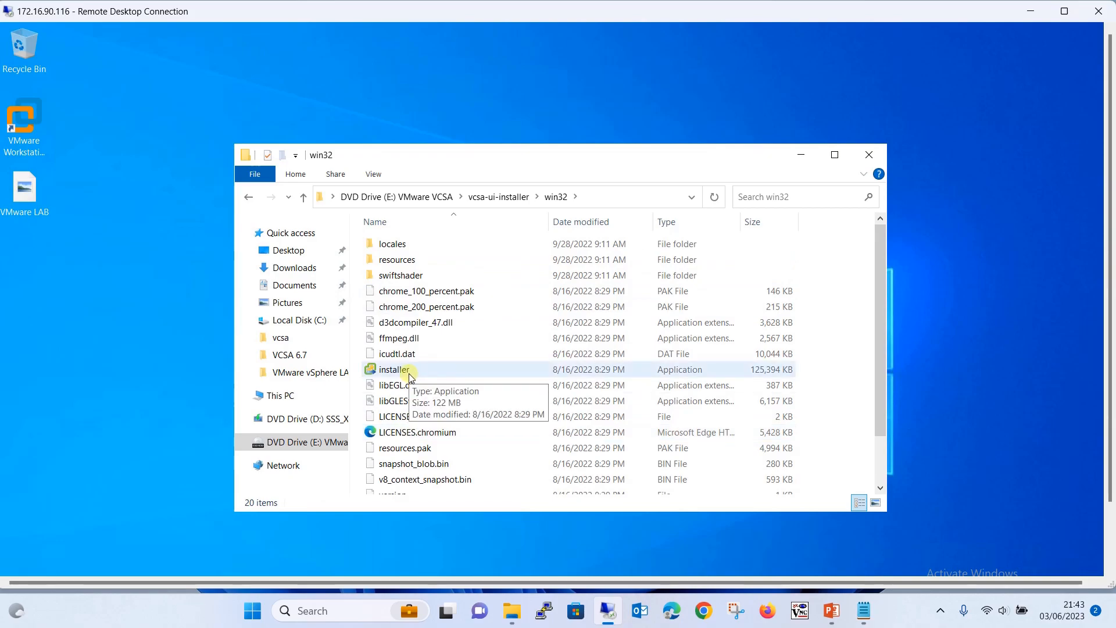
pyautogui.click(428, 371)
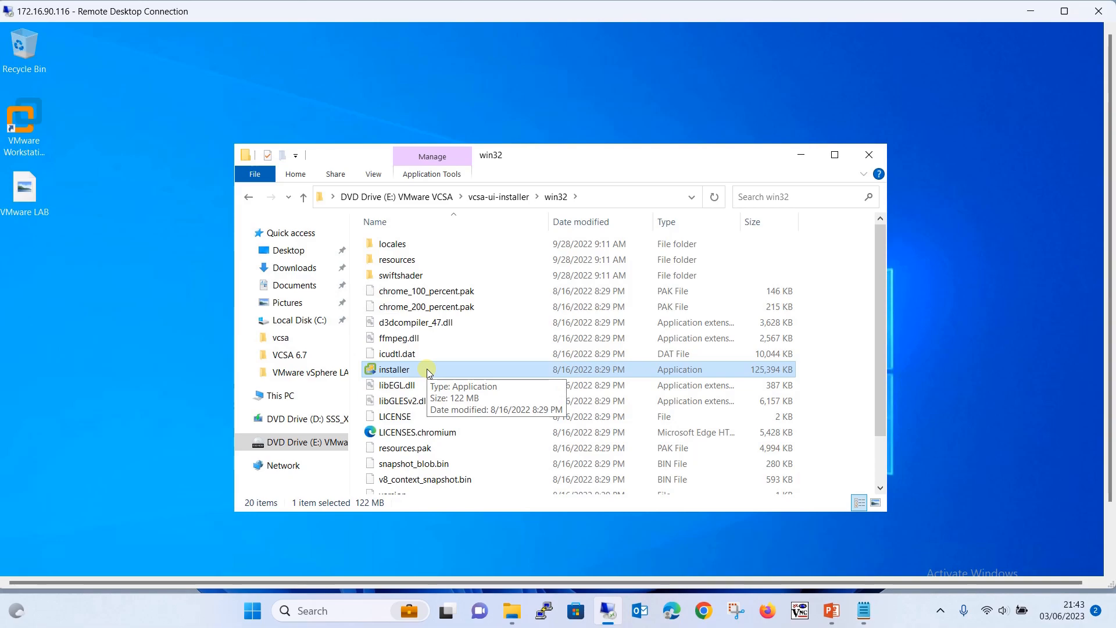
pyautogui.doubleClick(427, 369)
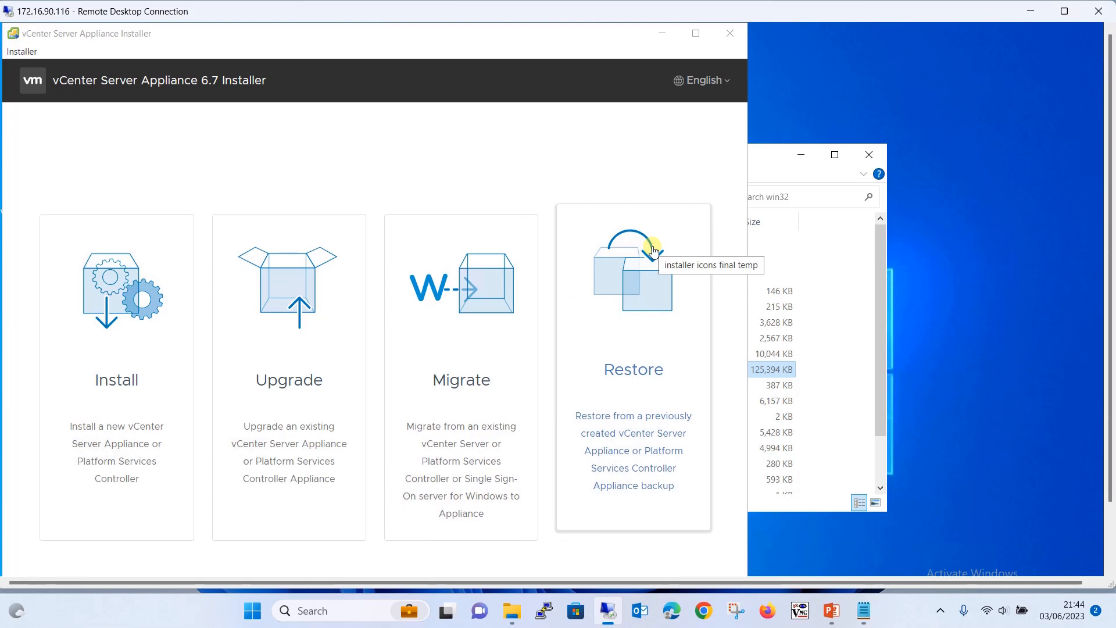
# Bring the loaded vCenter Server Appliance 6.7 Installer window to the front
pyautogui.click(647, 168)
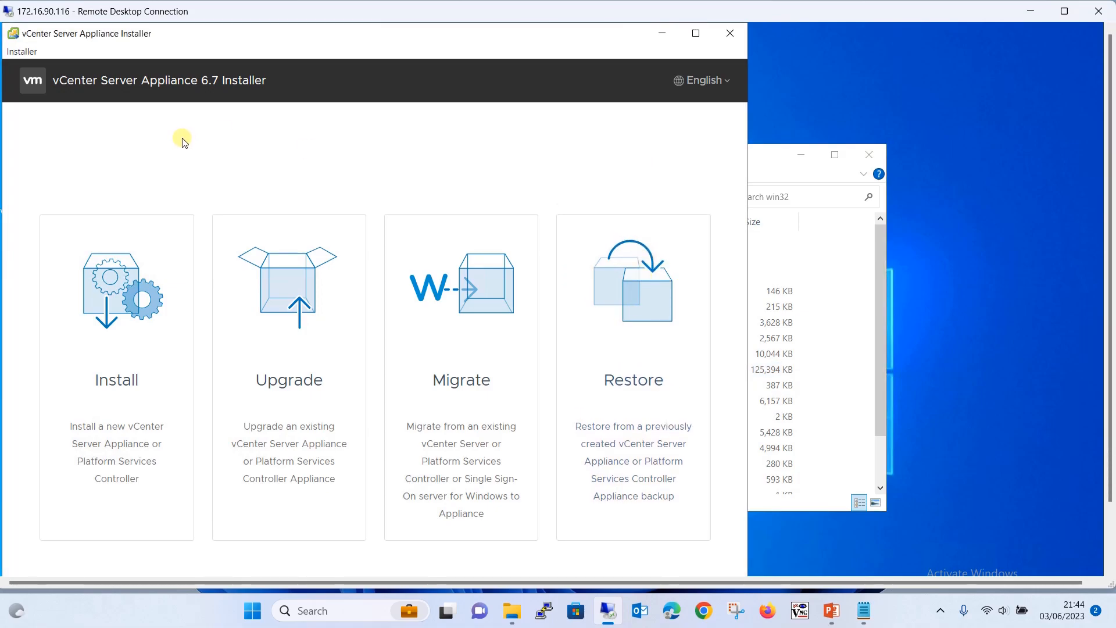
# Start a new Install, accept the license agreement, and advance to Select deployment type
pyautogui.click(133, 306)
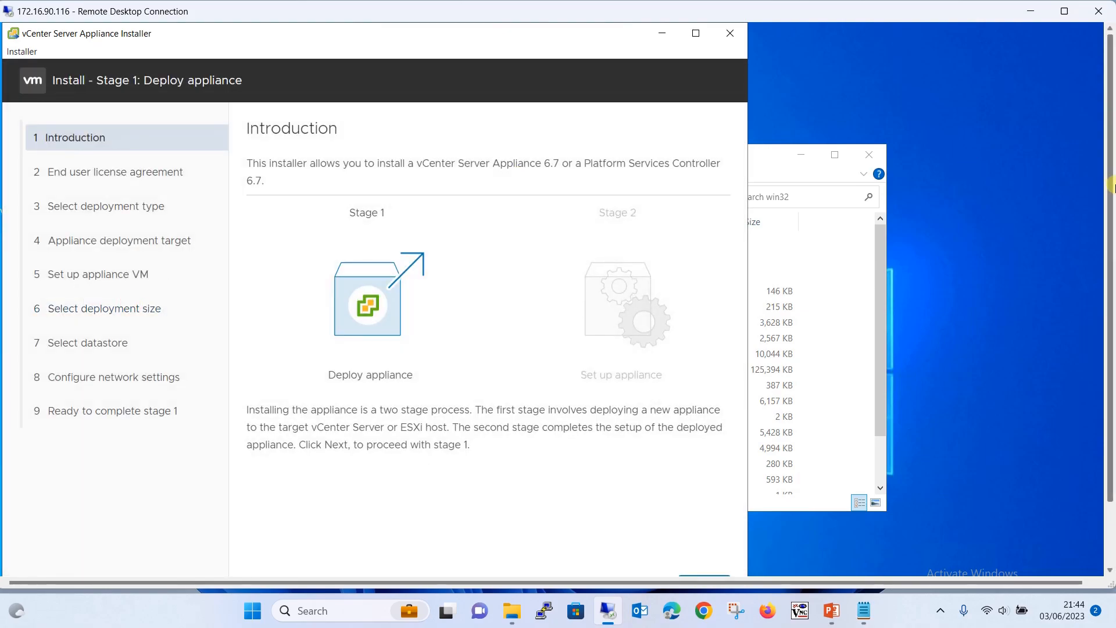
pyautogui.moveTo(1111, 186); pyautogui.dragTo(1111, 210)
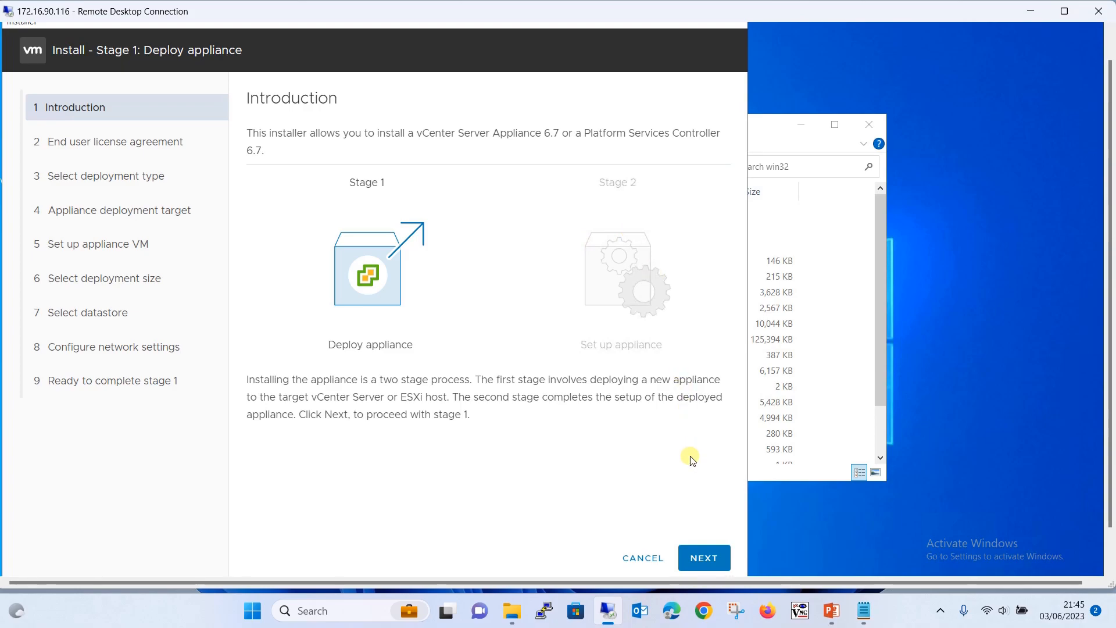
pyautogui.click(703, 558)
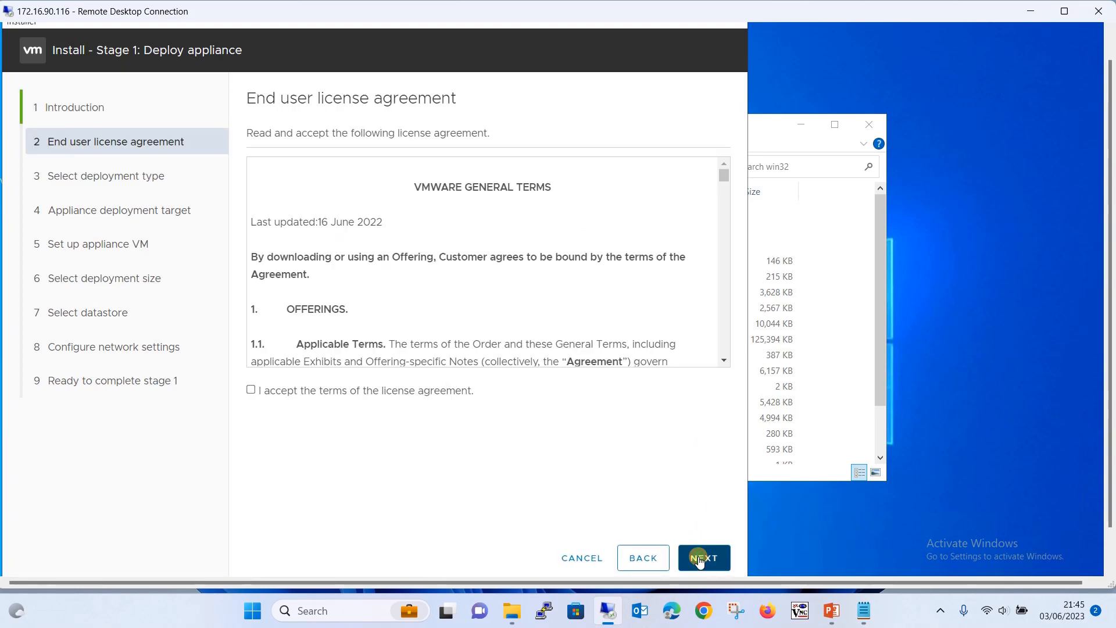
pyautogui.click(250, 389)
pyautogui.click(706, 557)
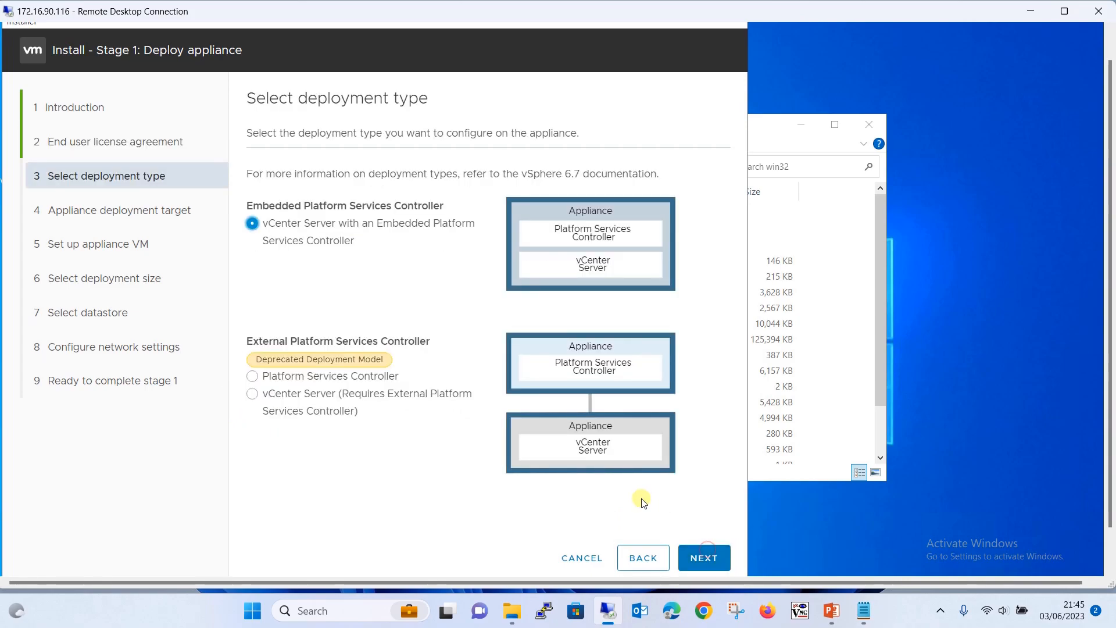
# Keep vCenter Server with an Embedded PSC and advance to Appliance deployment target
pyautogui.click(380, 460)
pyautogui.click(703, 559)
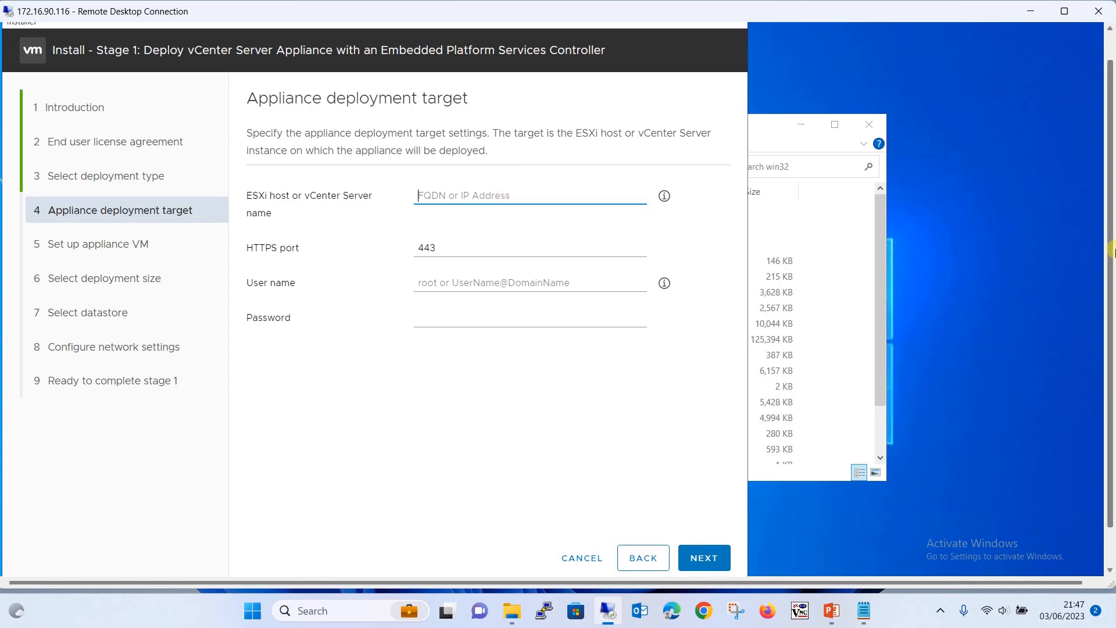
pyautogui.moveTo(1111, 252); pyautogui.dragTo(1105, 382)
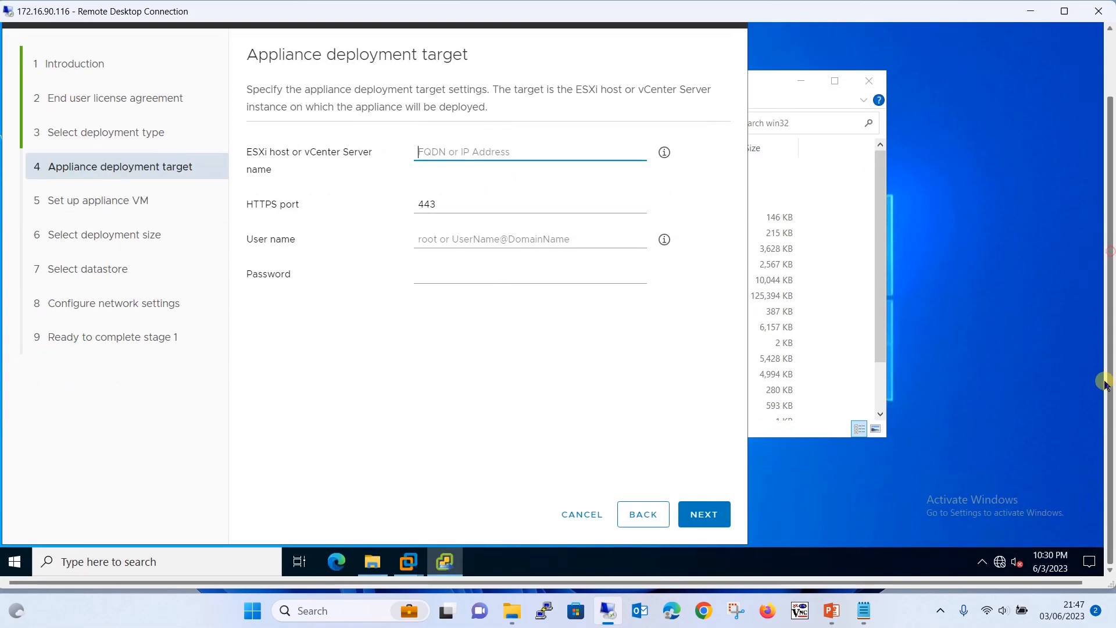
pyautogui.click(456, 563)
pyautogui.click(443, 561)
pyautogui.moveTo(409, 561)
pyautogui.click(324, 477)
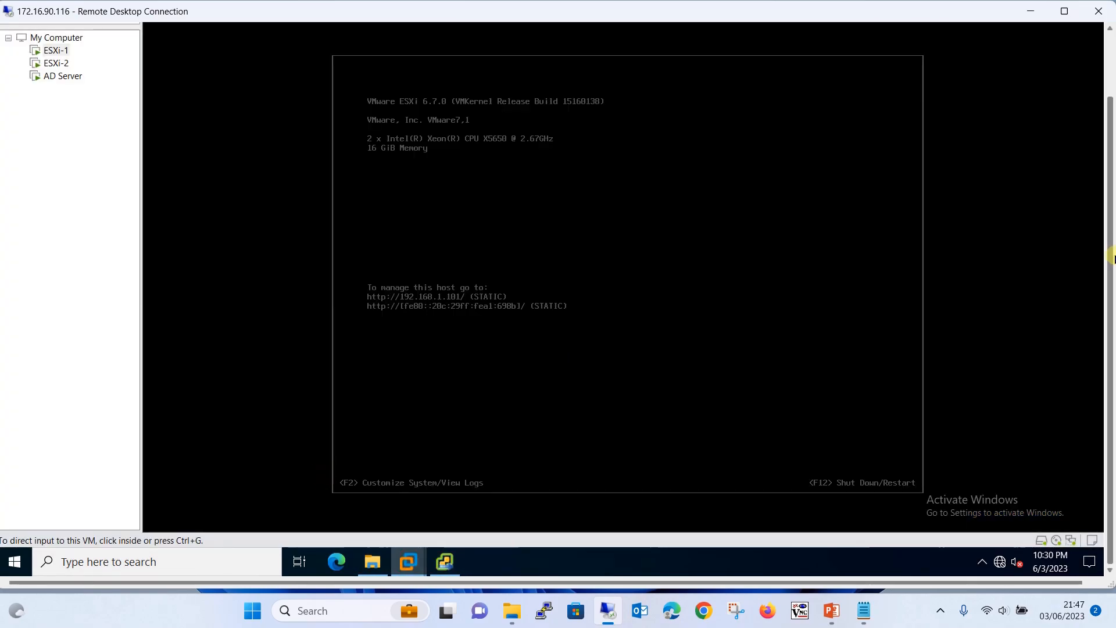
pyautogui.moveTo(1111, 261); pyautogui.dragTo(1110, 235)
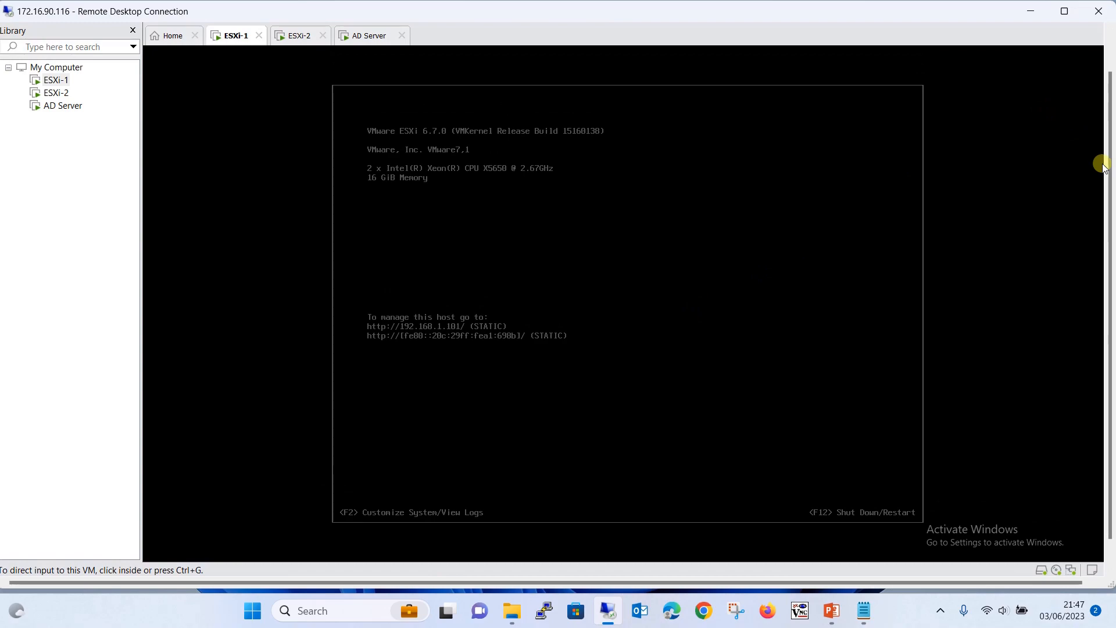
pyautogui.click(856, 226)
pyautogui.hotkey('ctrl', 'alt')
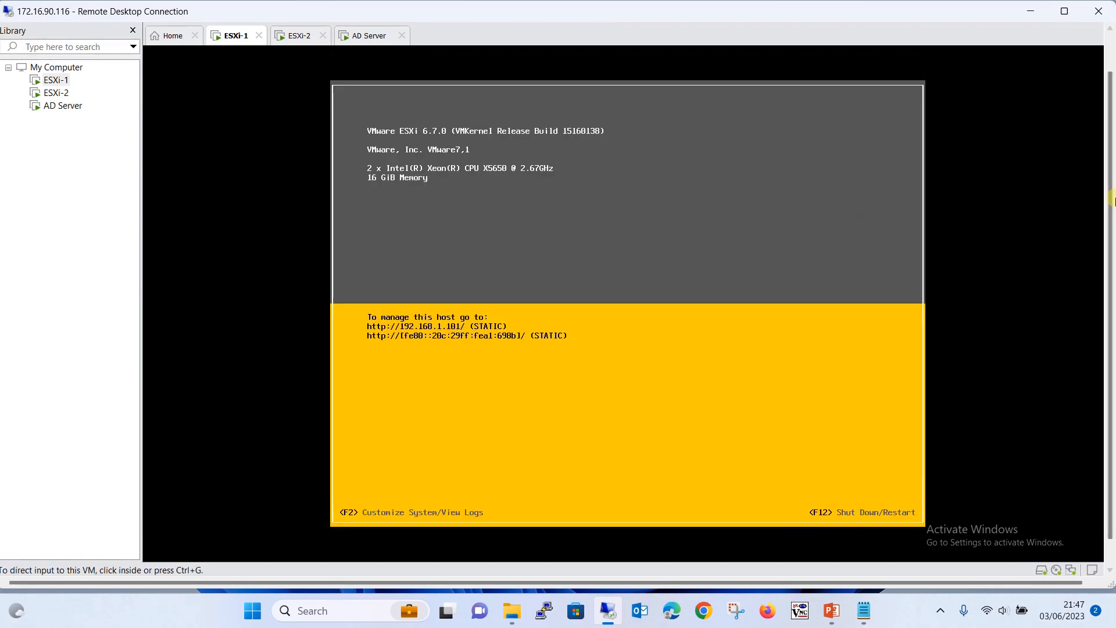
pyautogui.moveTo(1111, 218); pyautogui.dragTo(1111, 144)
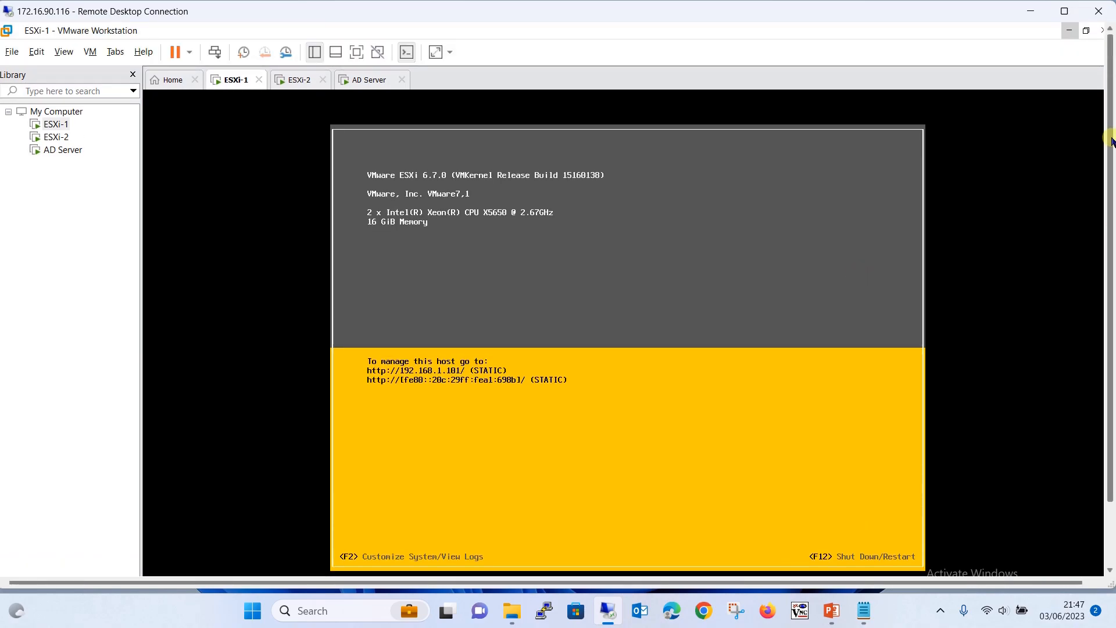
pyautogui.click(1067, 31)
# Select the host name esxi1.noorlabs.com in the Notepad FQDN note, then minimize it
pyautogui.click(864, 611)
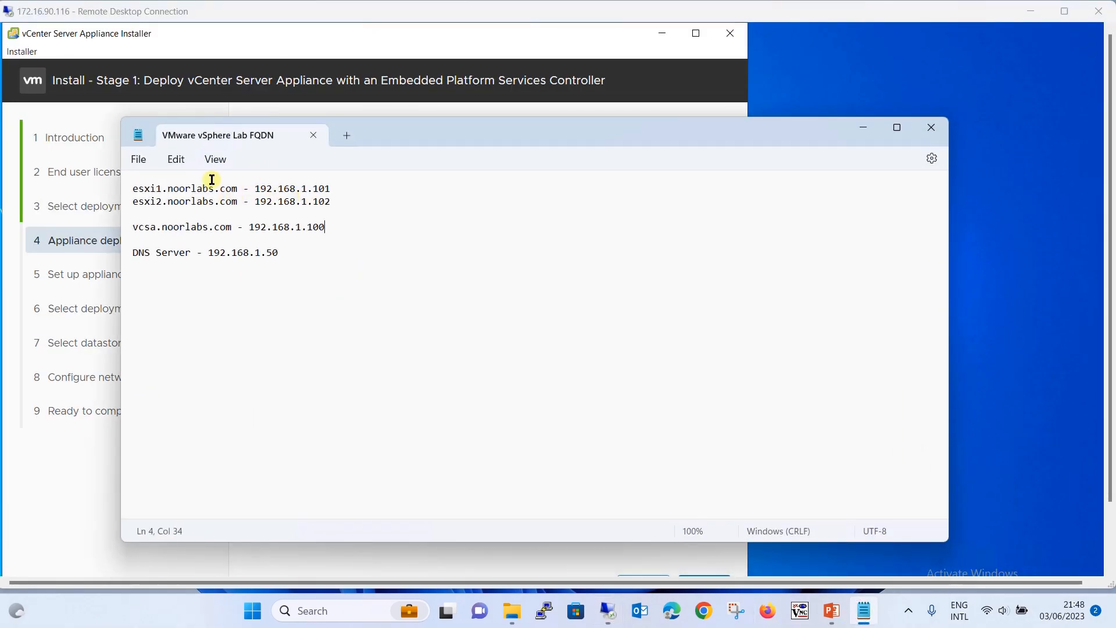
pyautogui.moveTo(134, 187); pyautogui.dragTo(236, 189)
pyautogui.hotkey('ctrl', 'c')
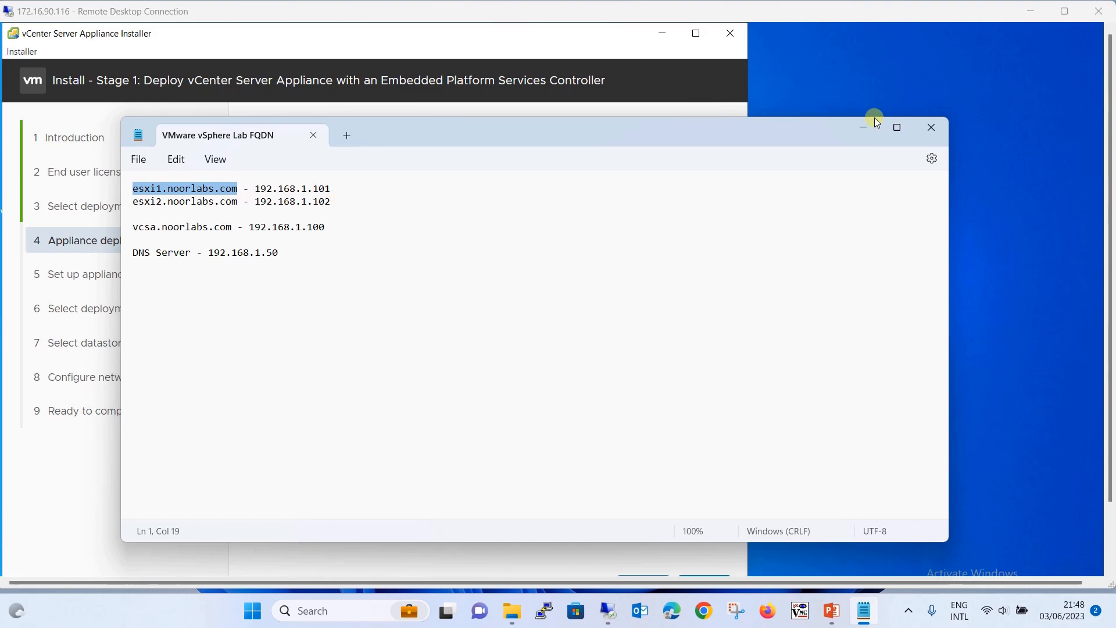
pyautogui.click(862, 127)
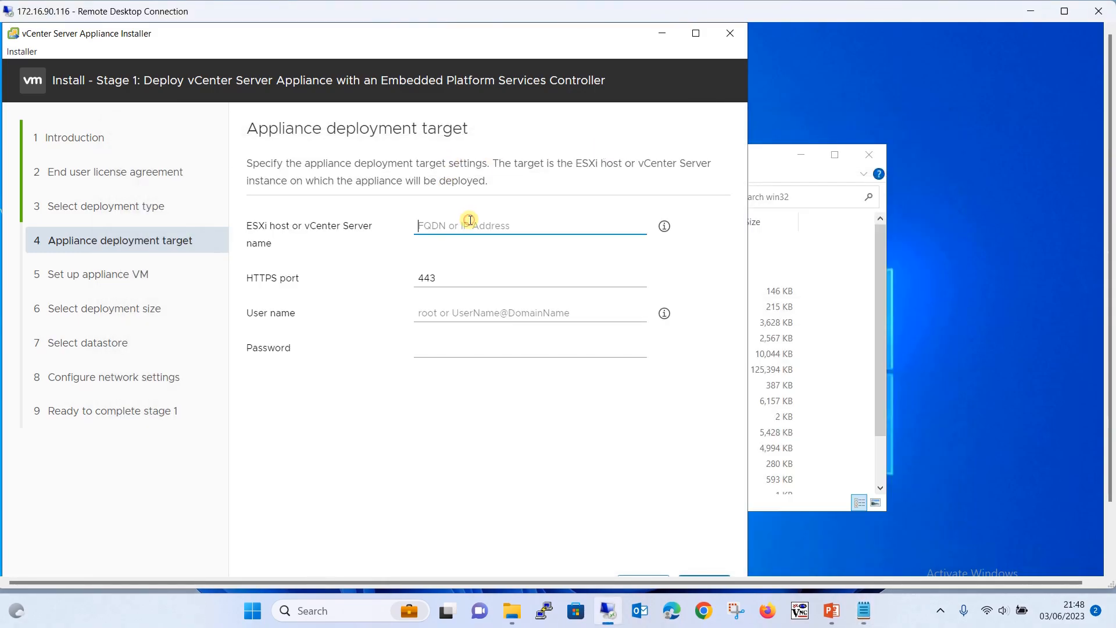
# Set deployment target esxi1.noorlabs.com with user root and the host password, then submit
pyautogui.hotkey('ctrl', 'v')
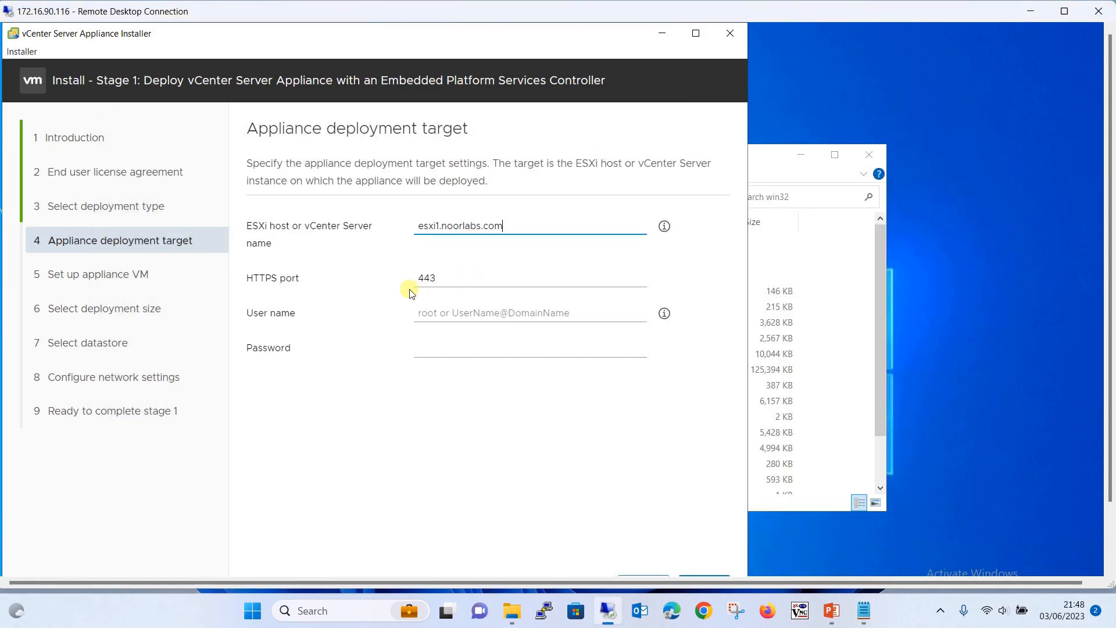
pyautogui.click(468, 311)
pyautogui.write('root')
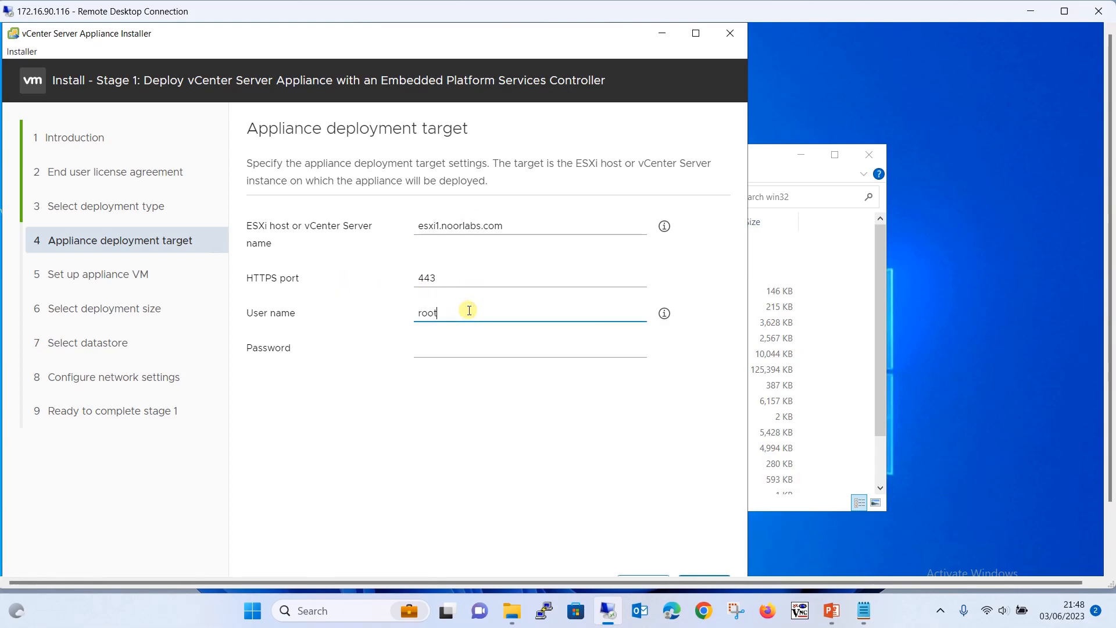
pyautogui.press('Tab')
pyautogui.write('•••••')
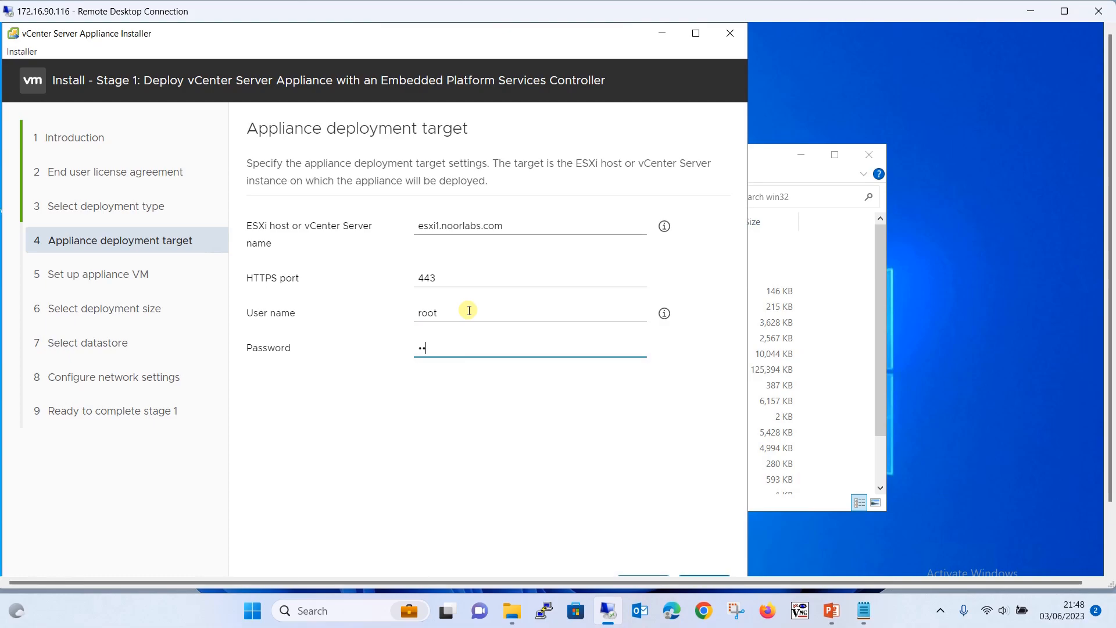
pyautogui.write('•••')
pyautogui.hotkey('ctrl', 'a')
pyautogui.write('••••••••')
pyautogui.moveTo(1109, 344); pyautogui.dragTo(1108, 387)
pyautogui.click(705, 542)
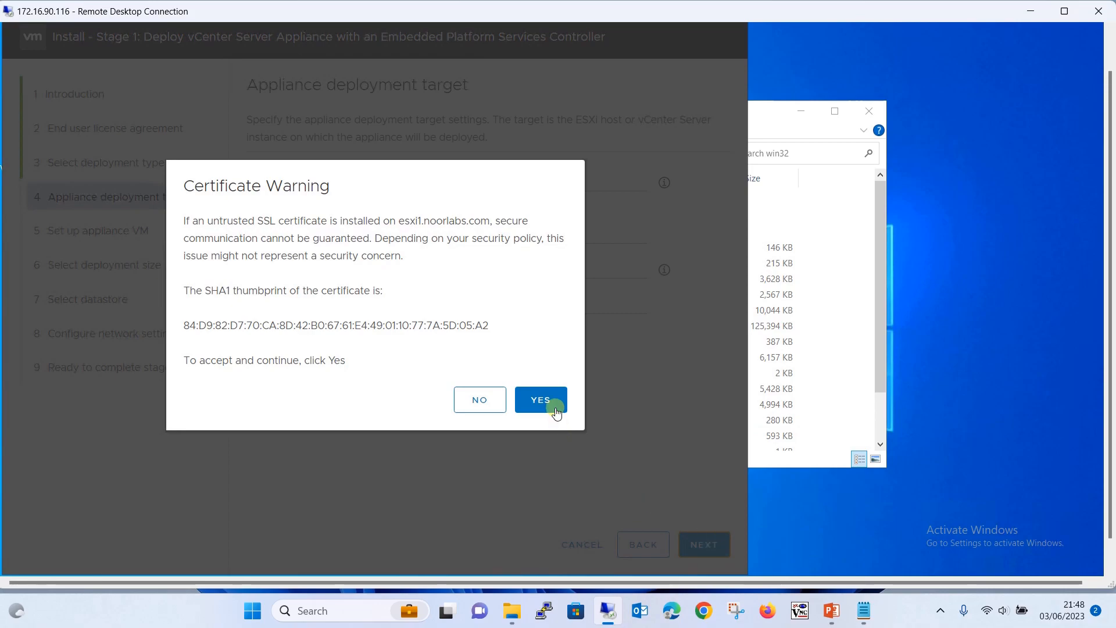
# Accept the esxi1 host's certificate warning to reach Set up appliance VM
pyautogui.click(544, 400)
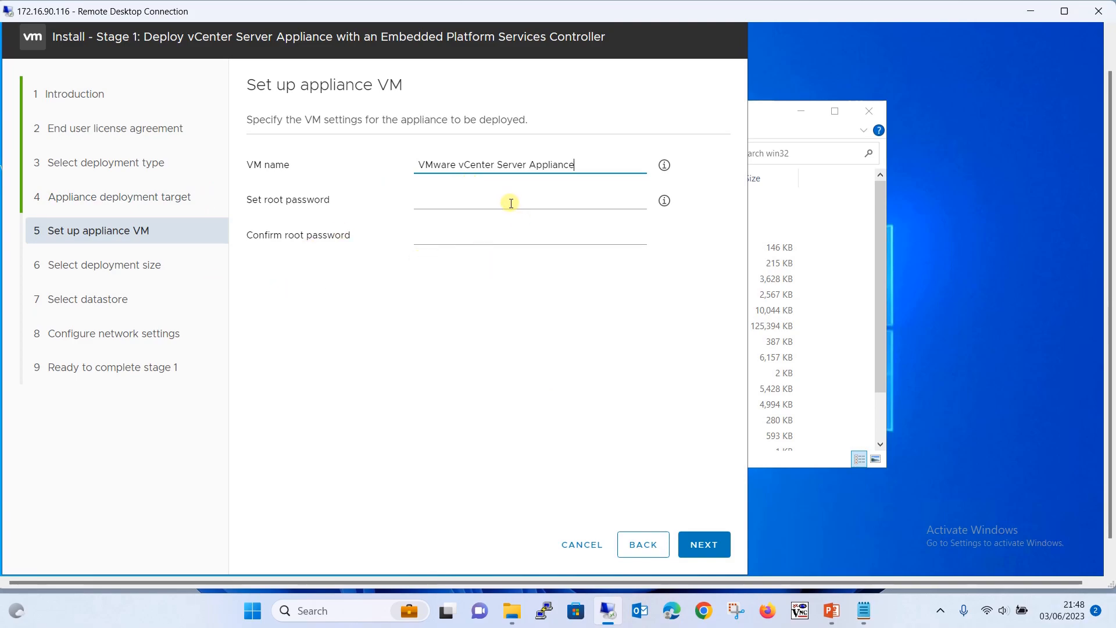
# Name the appliance VM VCSA and enter and confirm its root password
pyautogui.moveTo(596, 163); pyautogui.dragTo(323, 177)
pyautogui.write('VCSA')
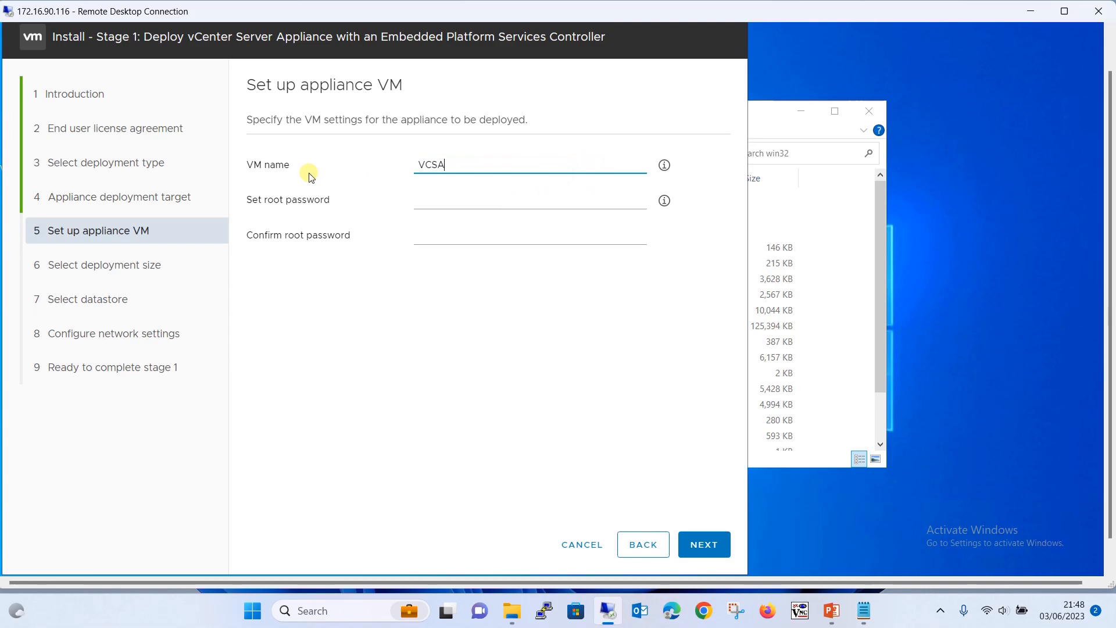
pyautogui.click(444, 202)
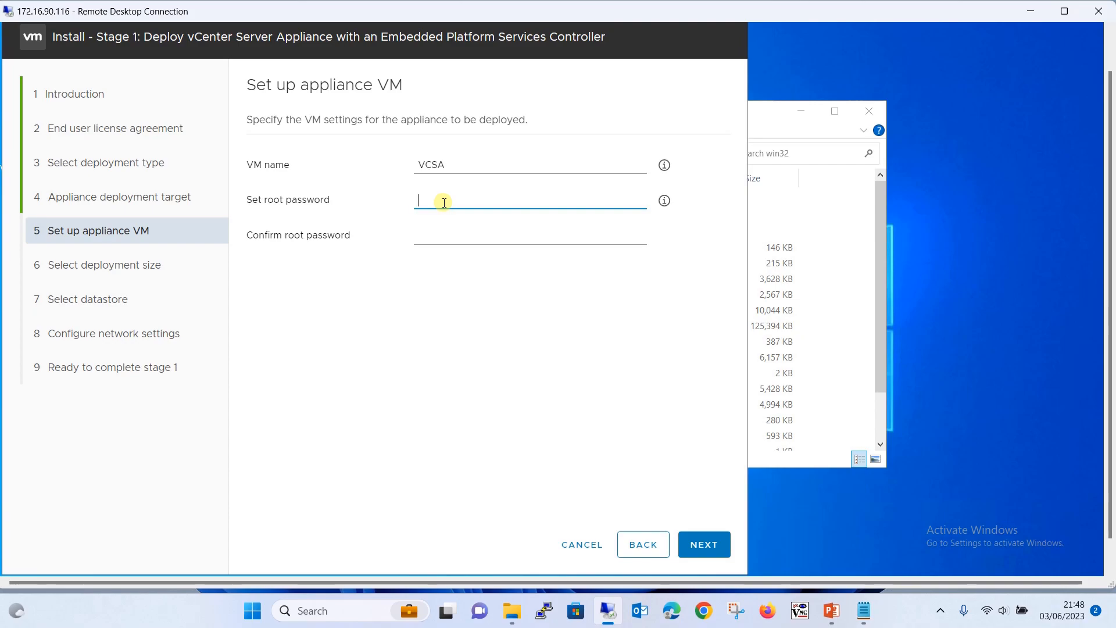
pyautogui.write('VMwar')
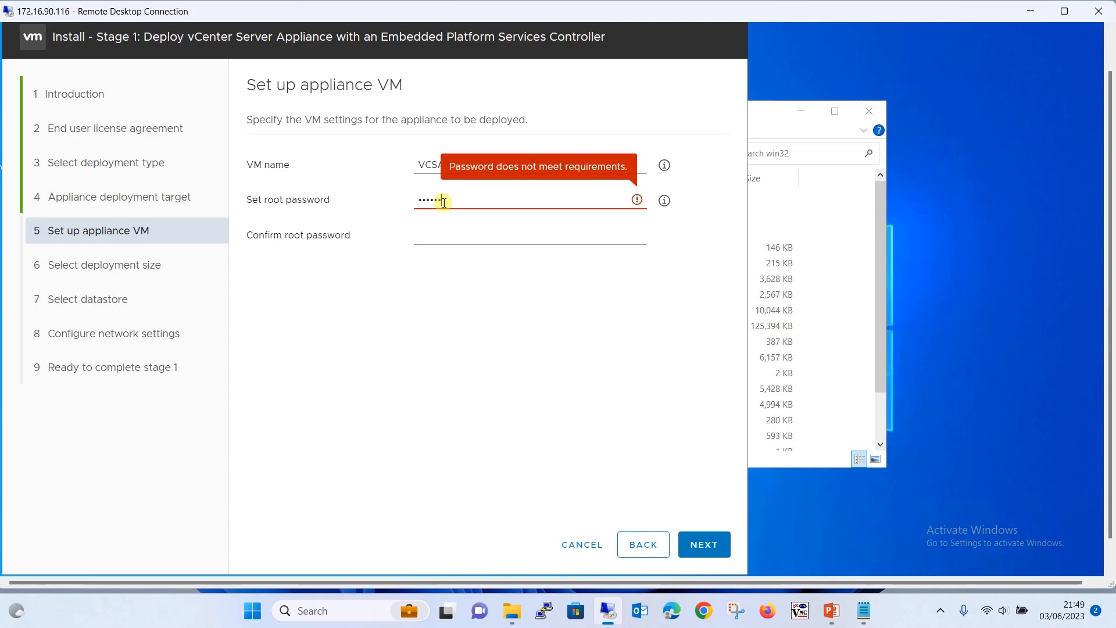
pyautogui.write('e')
pyautogui.press('Tab')
pyautogui.write('VMware1!')
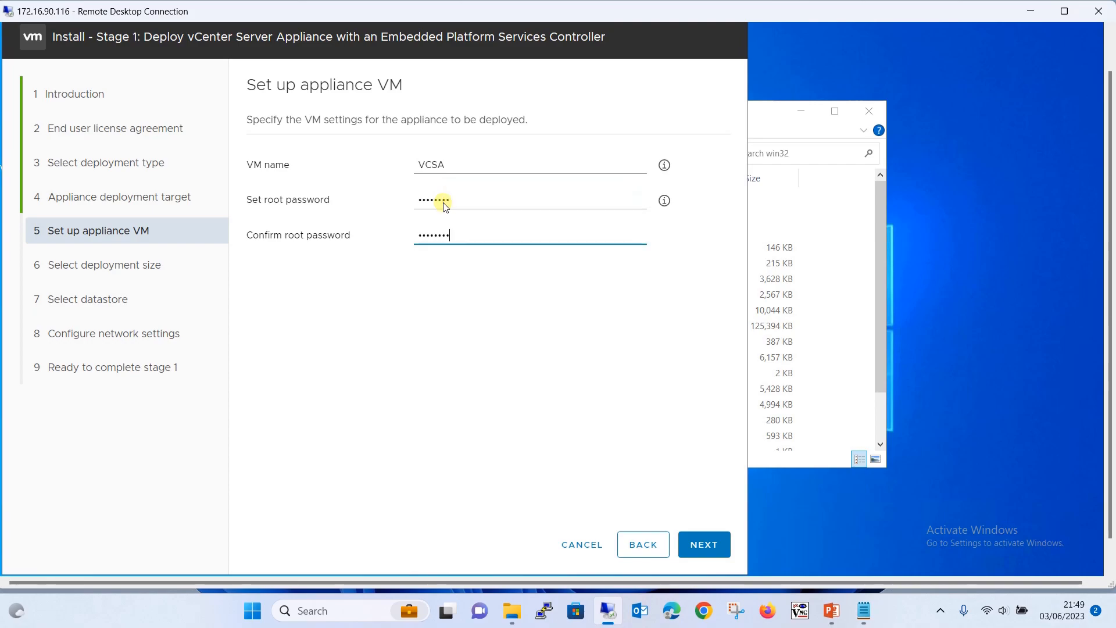
pyautogui.click(664, 200)
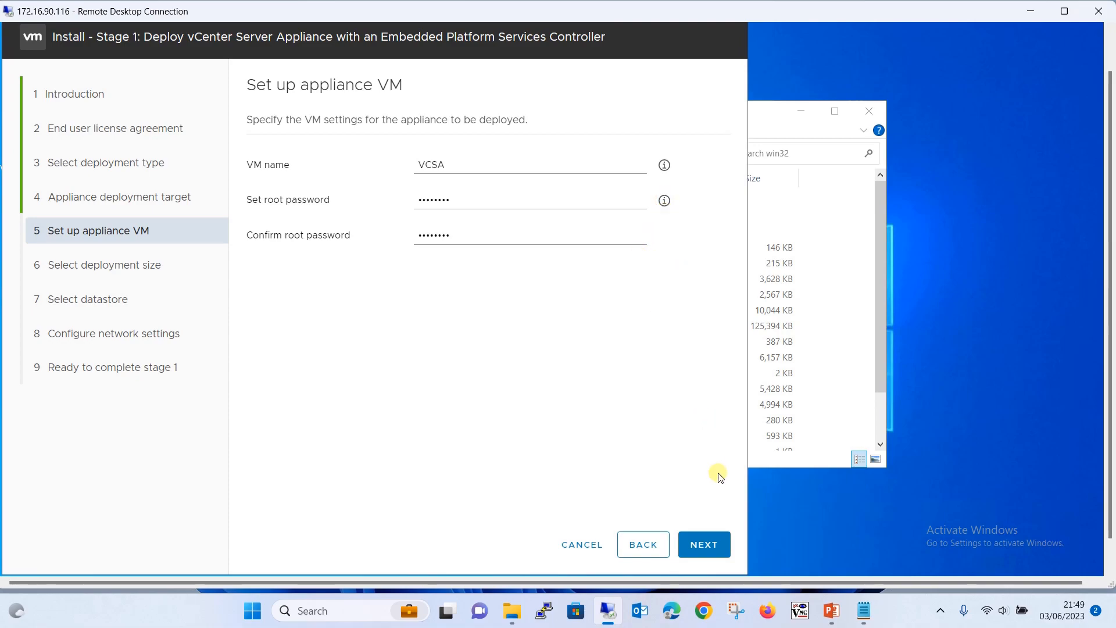
# Advance to Select deployment size, keeping Tiny deployment and Default storage size
pyautogui.click(707, 543)
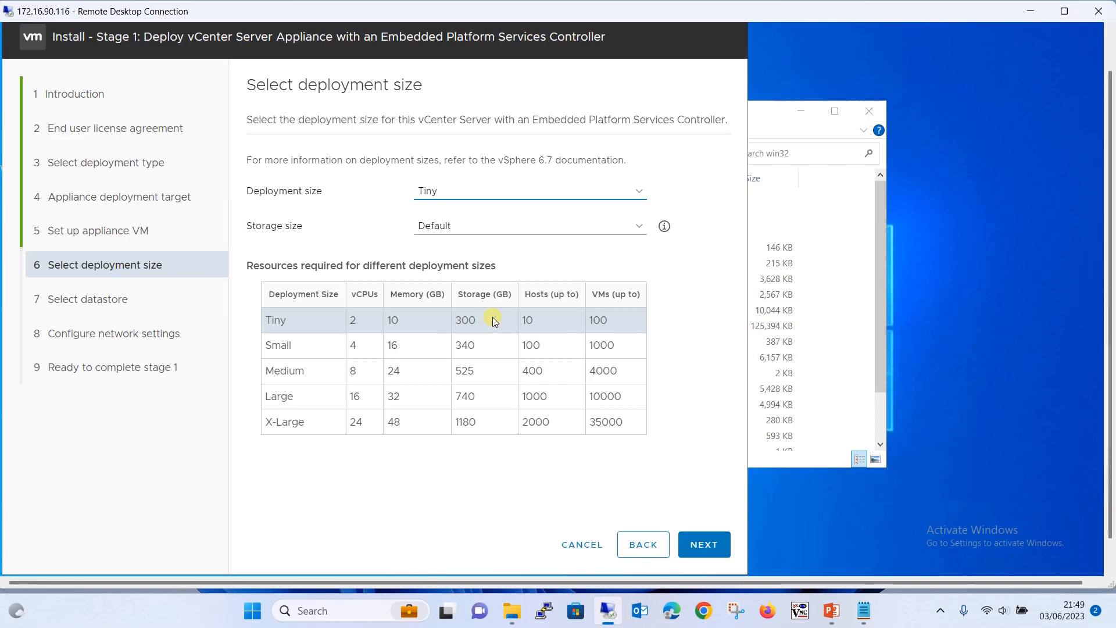
# Keep datastore1 (391.09 GB free) as the appliance datastore and enable Thin Disk Mode
pyautogui.click(690, 544)
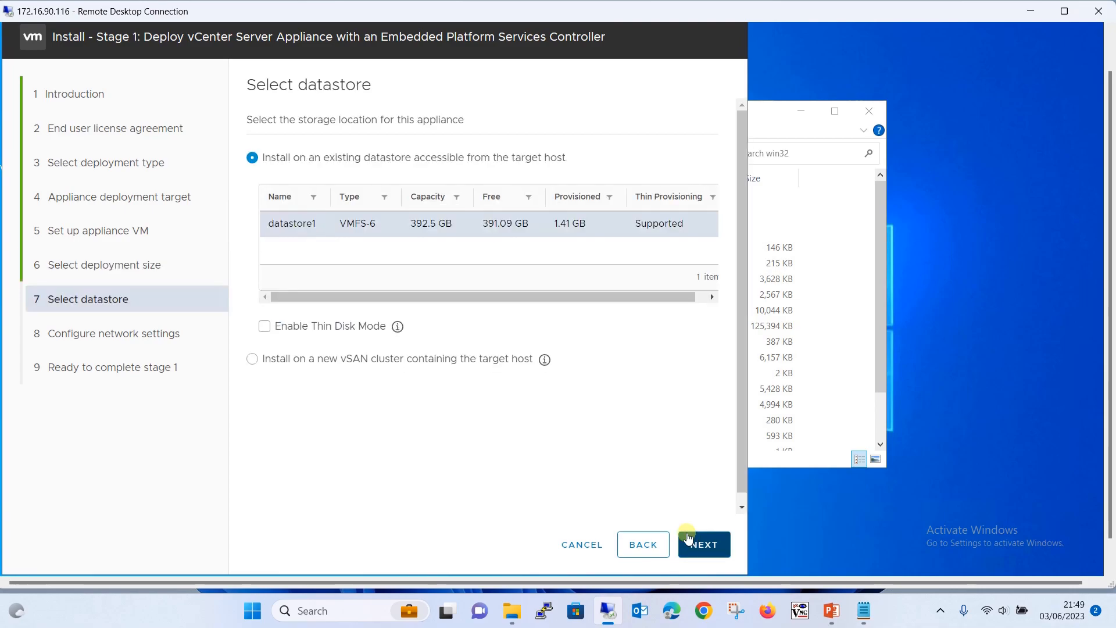
pyautogui.moveTo(545, 358)
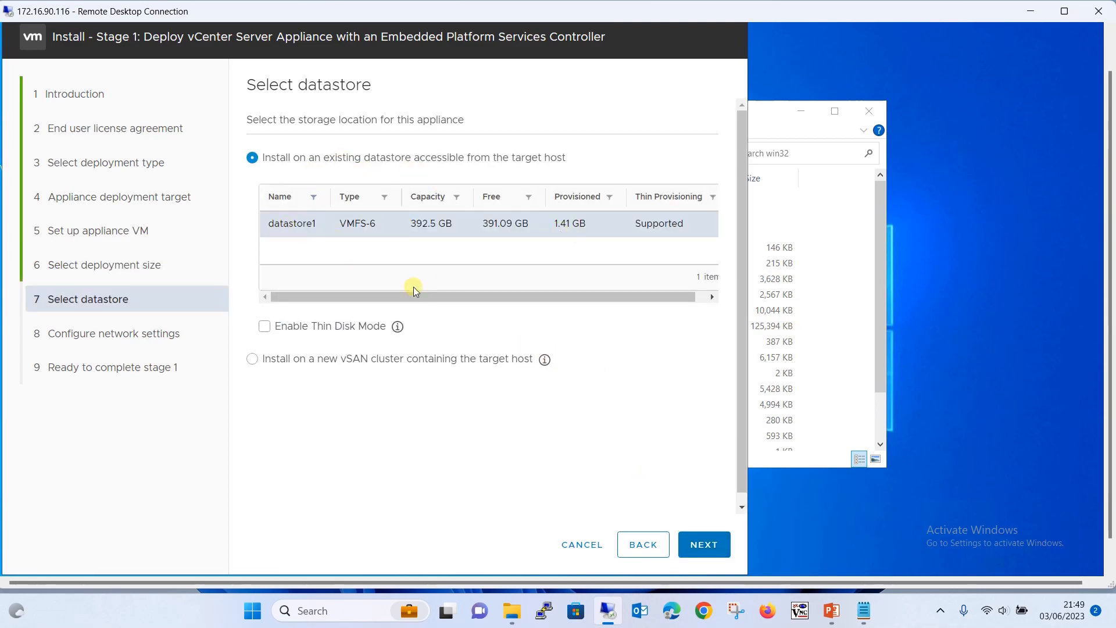
pyautogui.click(264, 329)
# On the network settings page, keep VM Network, IPv4 and static IP assignment, ready for the FQDN
pyautogui.click(709, 540)
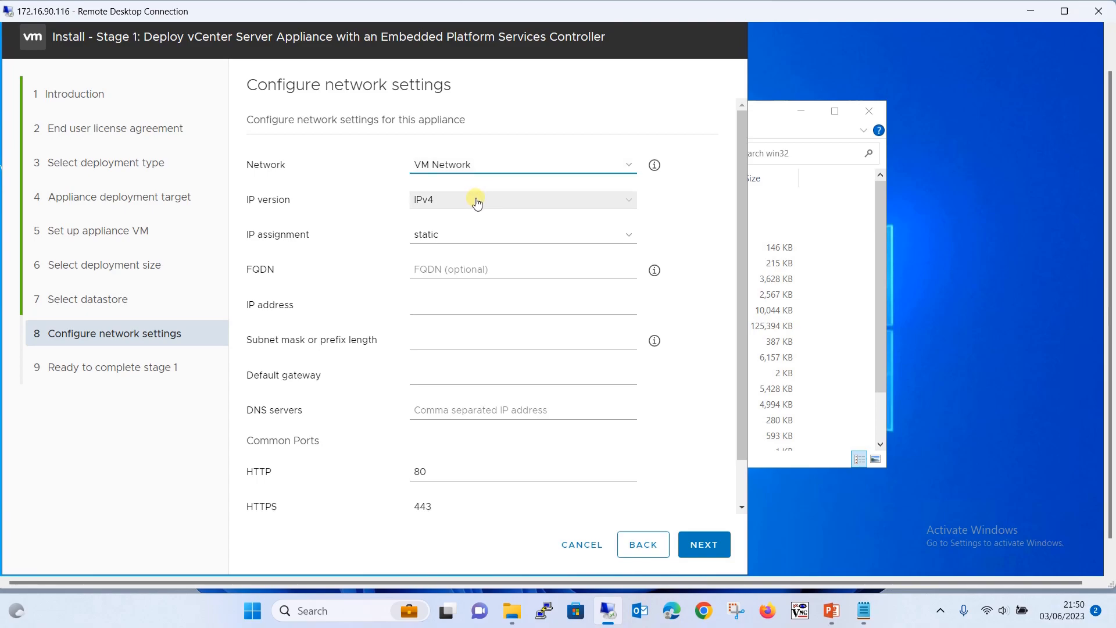
pyautogui.click(470, 238)
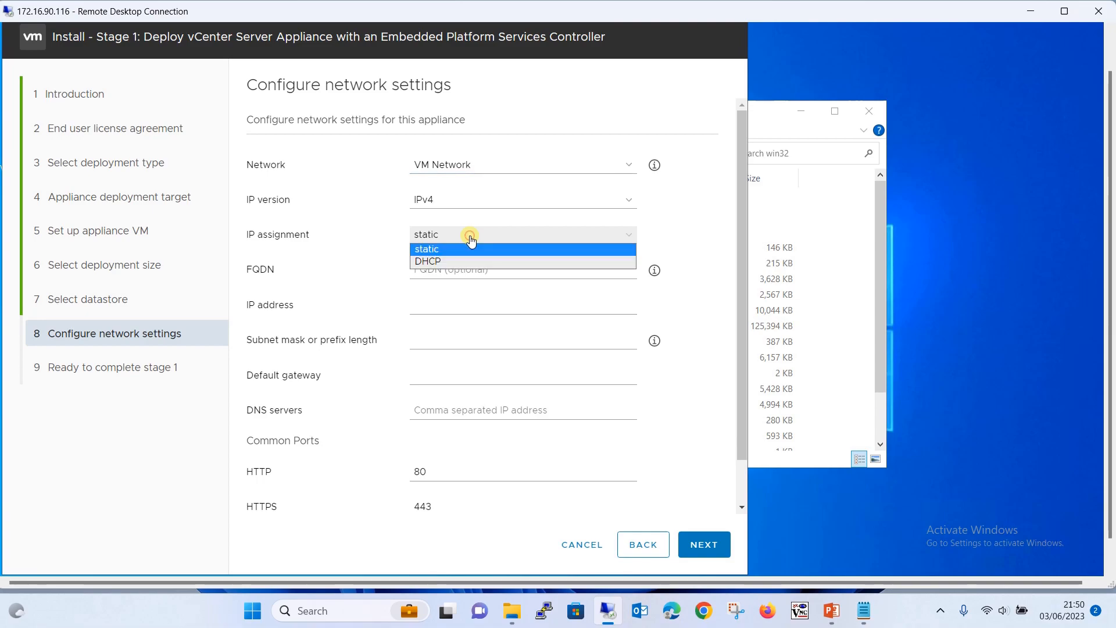
pyautogui.click(471, 239)
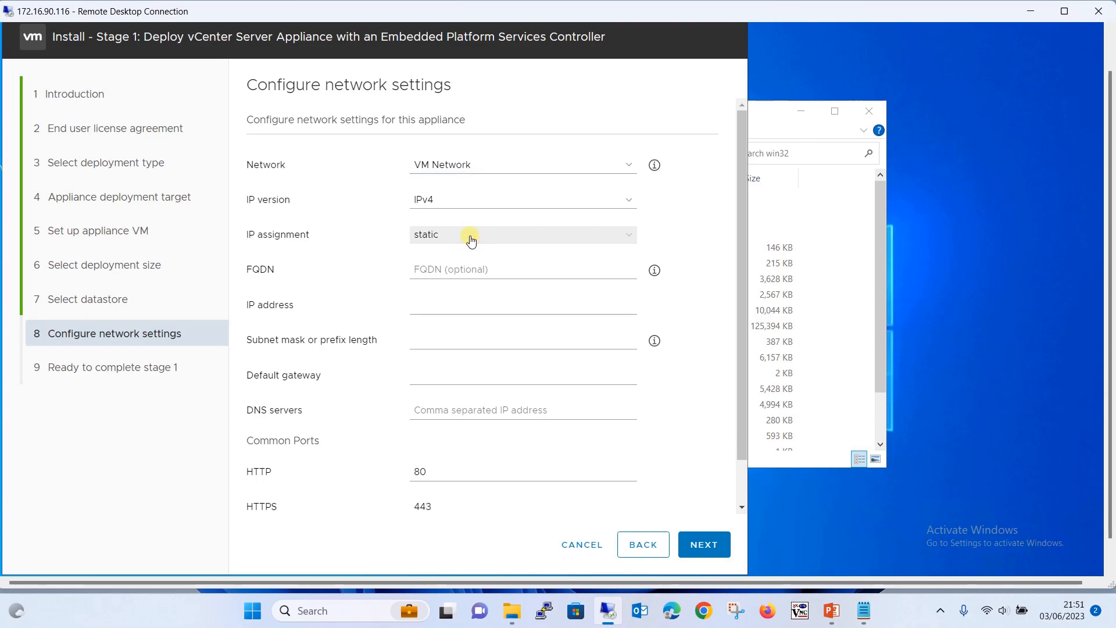
pyautogui.click(460, 268)
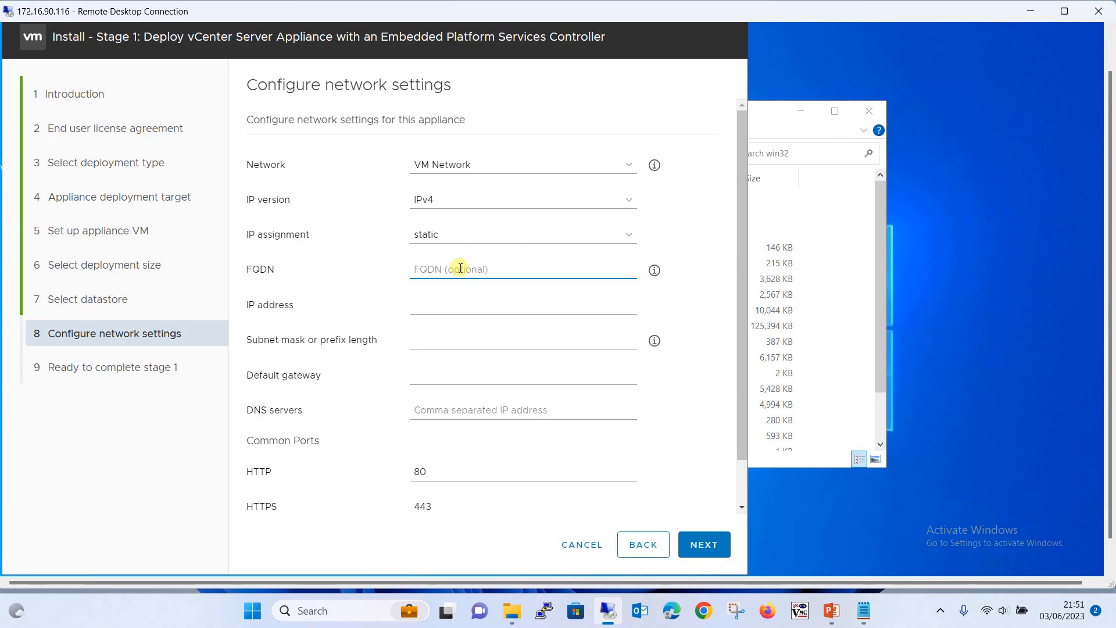
# Copy vcsa.noorlabs.com from the lab notes into the FQDN field
pyautogui.click(863, 611)
pyautogui.moveTo(233, 226); pyautogui.dragTo(108, 222)
pyautogui.hotkey('ctrl', 'c')
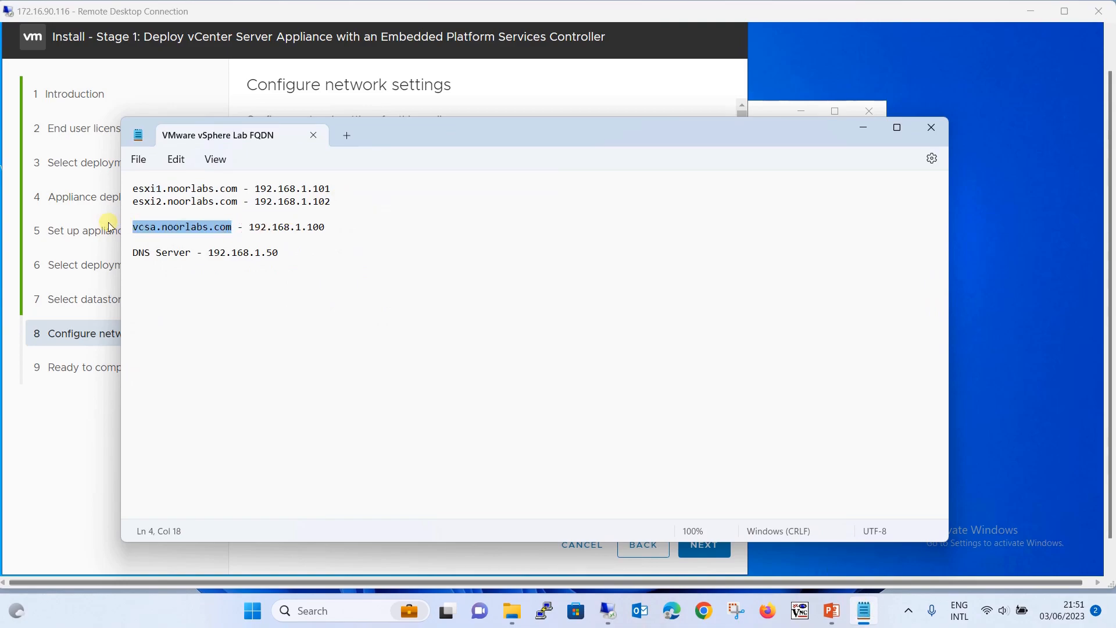
pyautogui.click(870, 124)
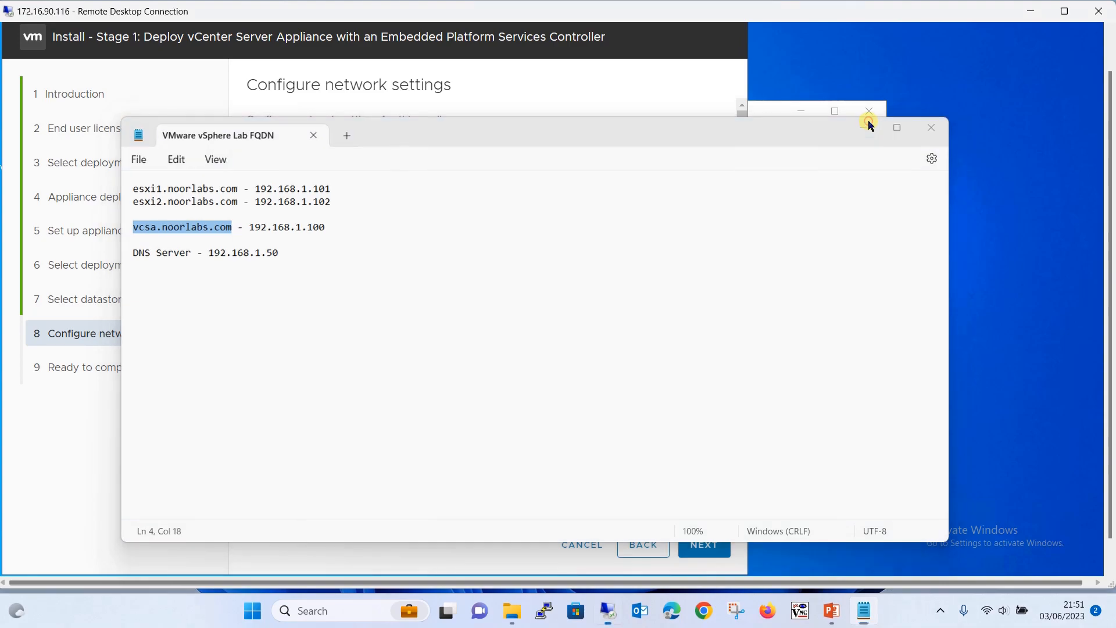
pyautogui.click(433, 263)
pyautogui.hotkey('ctrl', 'v')
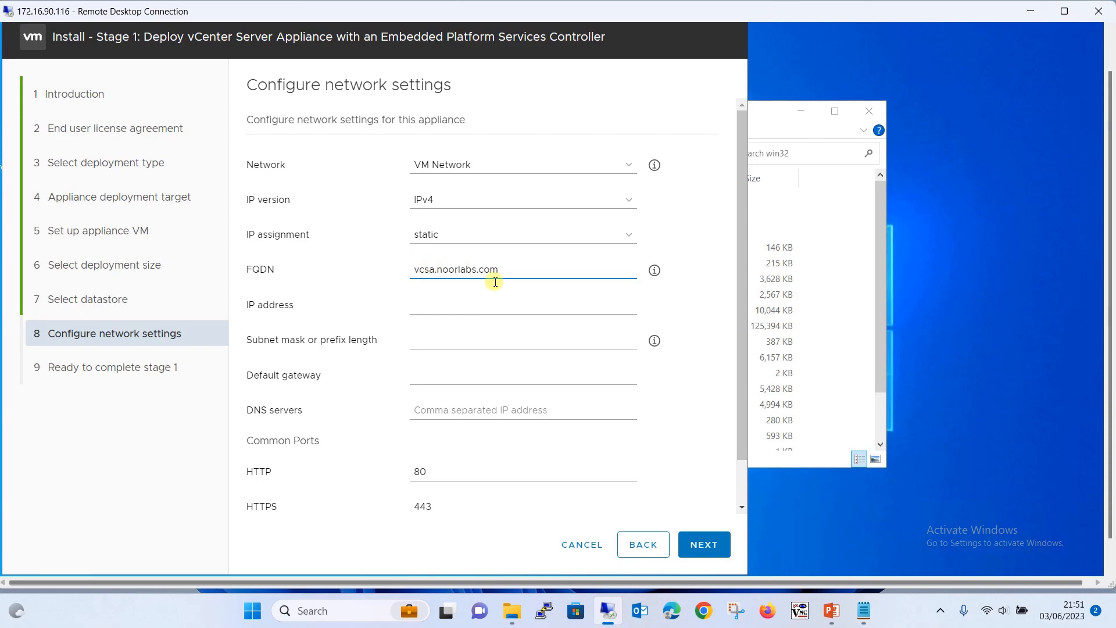
# Copy the appliance IP 192.168.1.100 from the lab notes into the IP address field
pyautogui.click(510, 306)
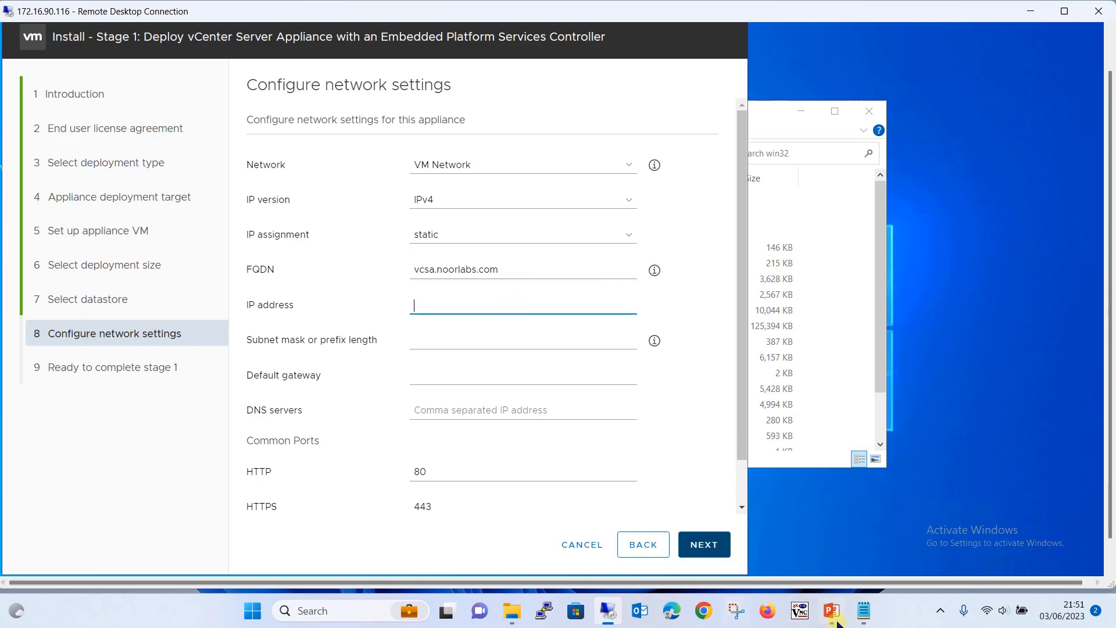
pyautogui.click(864, 610)
pyautogui.moveTo(249, 226); pyautogui.dragTo(336, 225)
pyautogui.hotkey('ctrl', 'c')
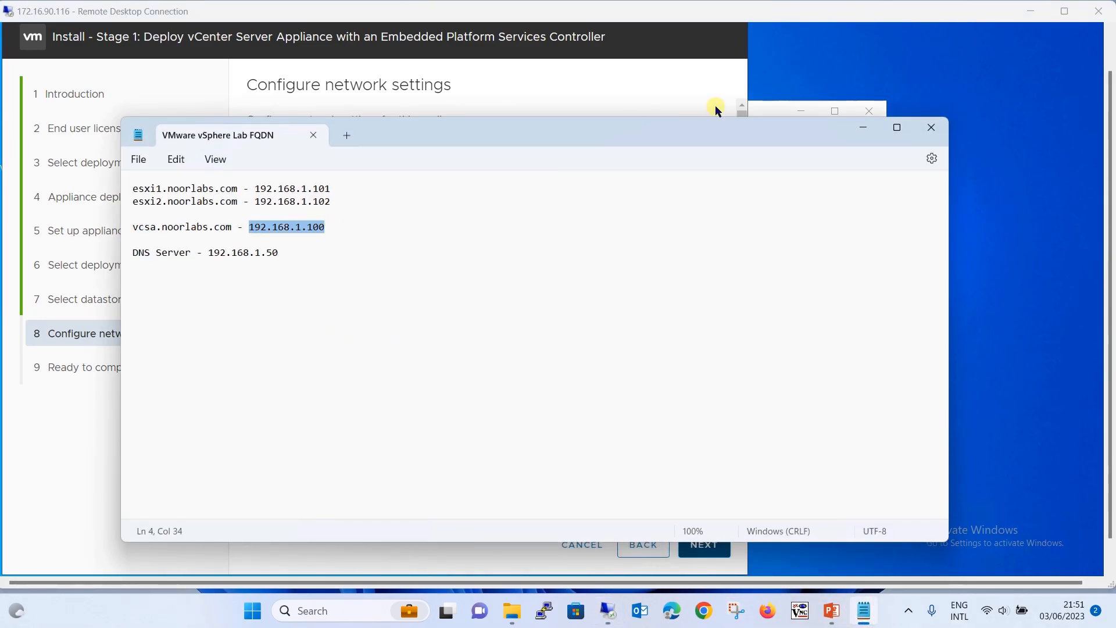
pyautogui.click(852, 128)
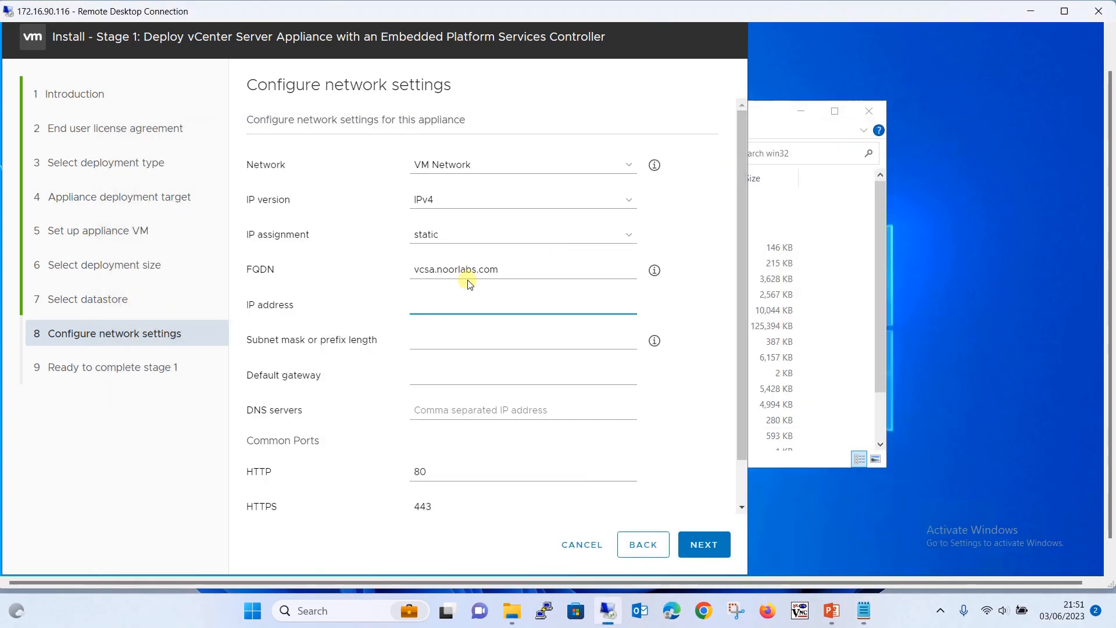
pyautogui.hotkey('ctrl', 'v')
# Set subnet prefix 24 and default gateway 192.168.1.1
pyautogui.click(466, 337)
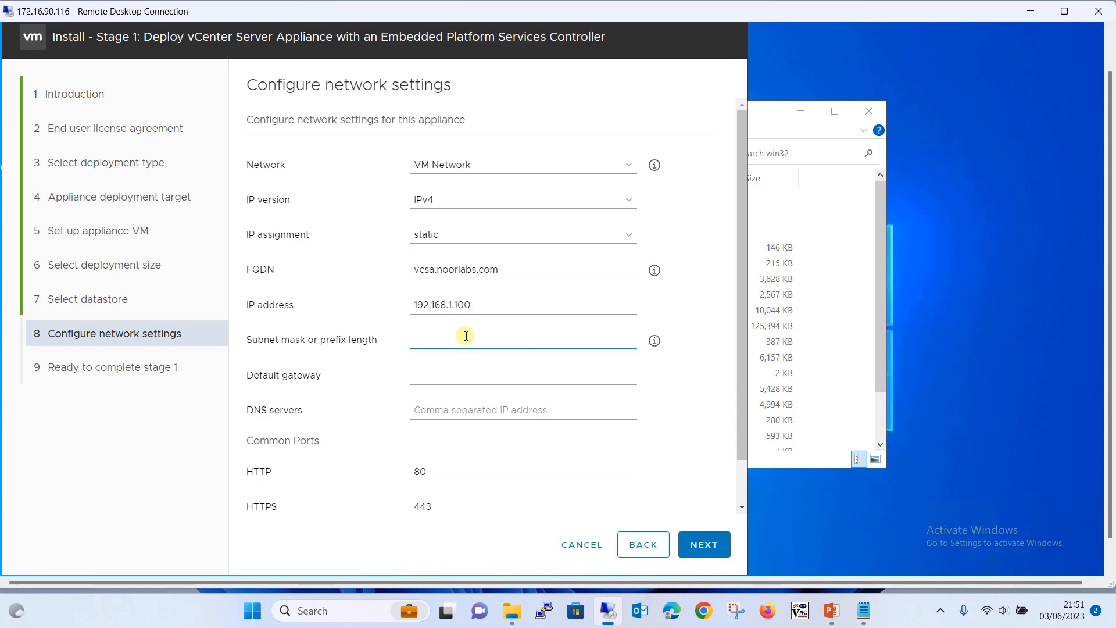
pyautogui.write('24')
pyautogui.click(440, 378)
pyautogui.write('1')
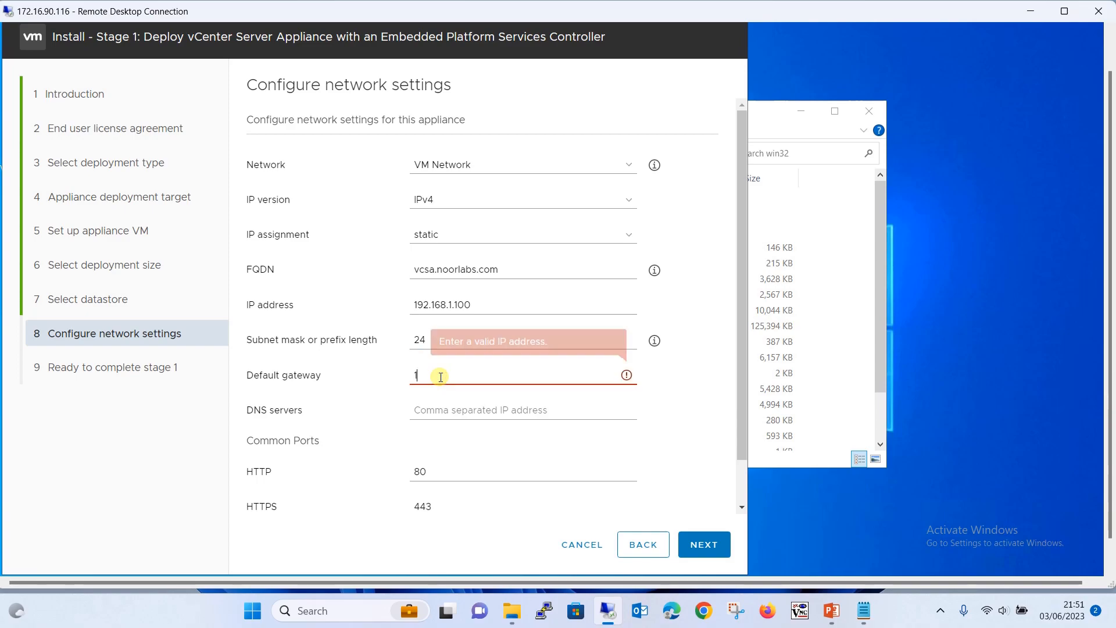
pyautogui.write('92.168.1.1')
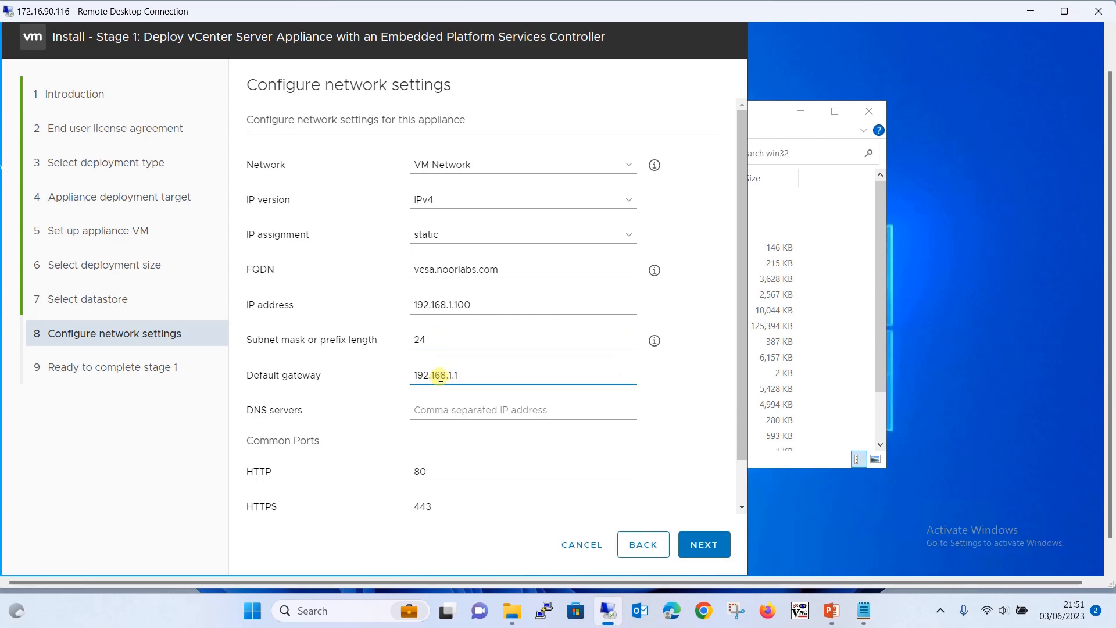
pyautogui.press('Tab')
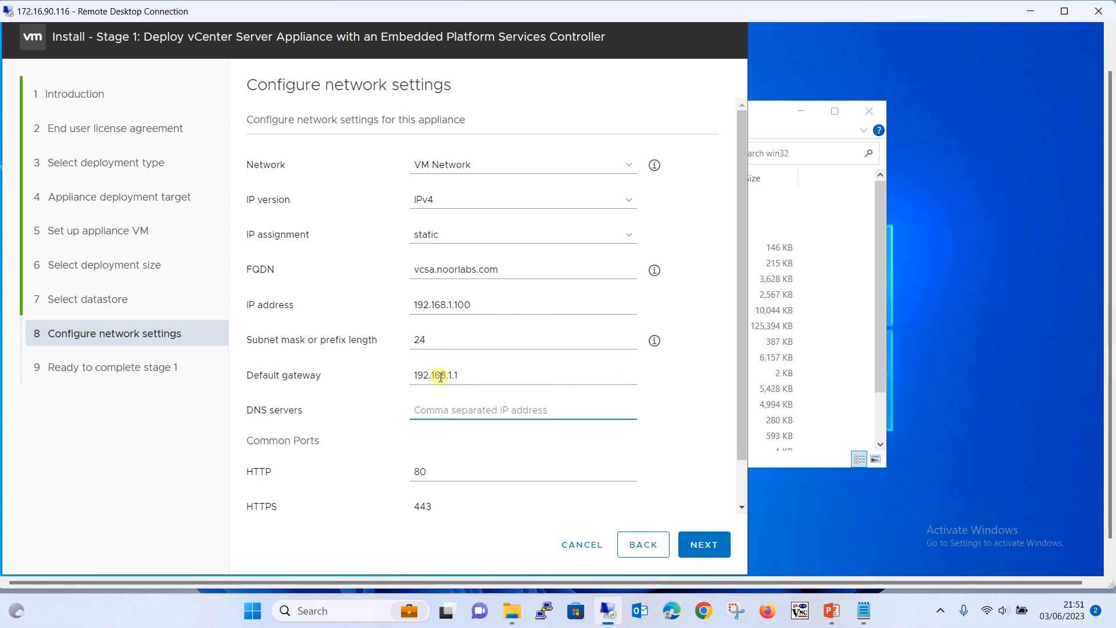
# Copy DNS server 192.168.1.50 from the lab notes into the DNS servers field
pyautogui.click(875, 611)
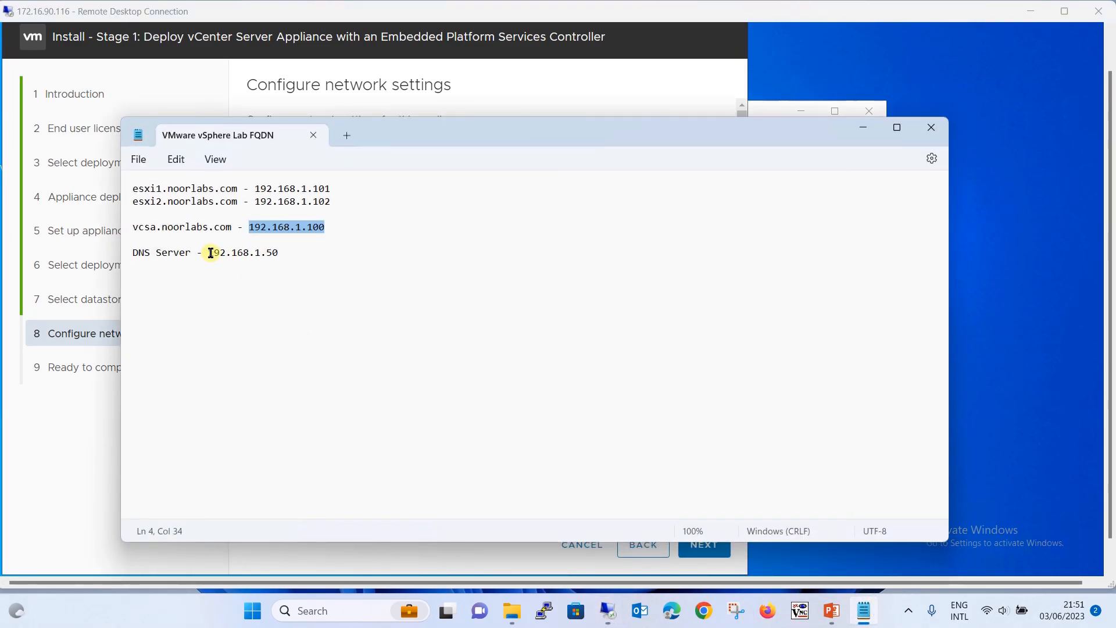
pyautogui.moveTo(210, 253); pyautogui.dragTo(303, 254)
pyautogui.hotkey('ctrl', 'c')
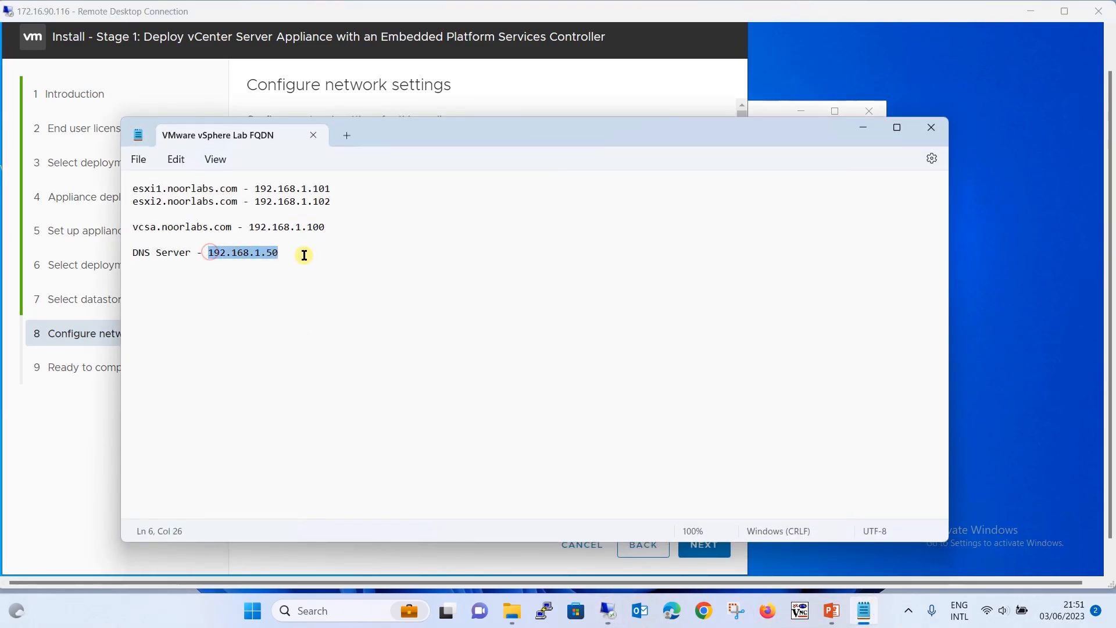
pyautogui.click(862, 127)
pyautogui.hotkey('ctrl', 'v')
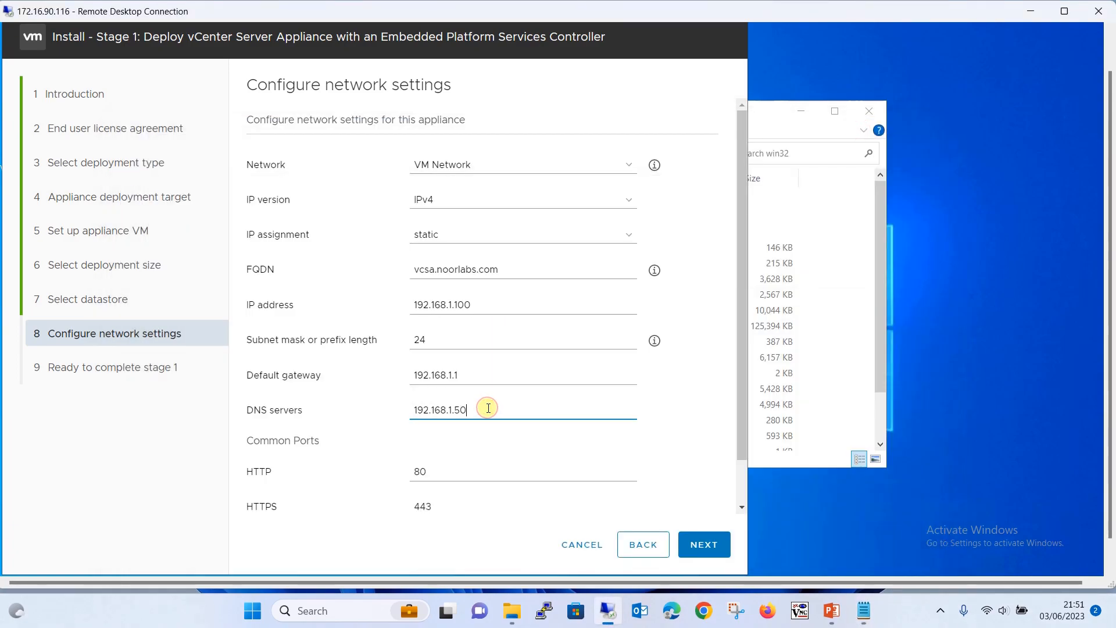
pyautogui.moveTo(742, 323); pyautogui.dragTo(725, 505)
# Validate the network settings and finish stage 1 to start deploying the appliance
pyautogui.click(708, 543)
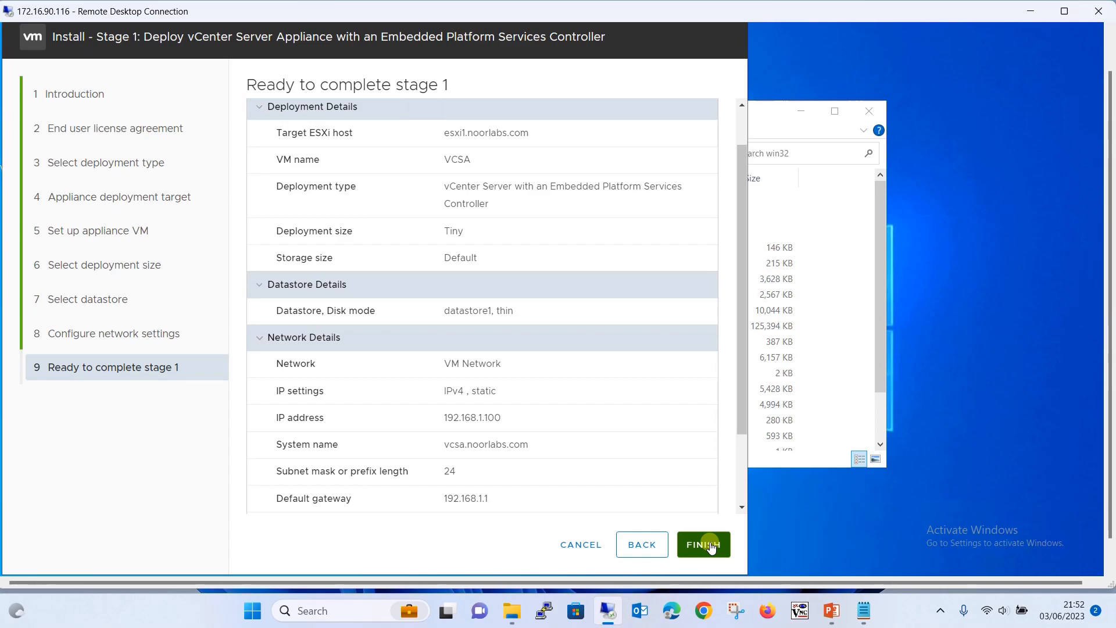
pyautogui.click(710, 545)
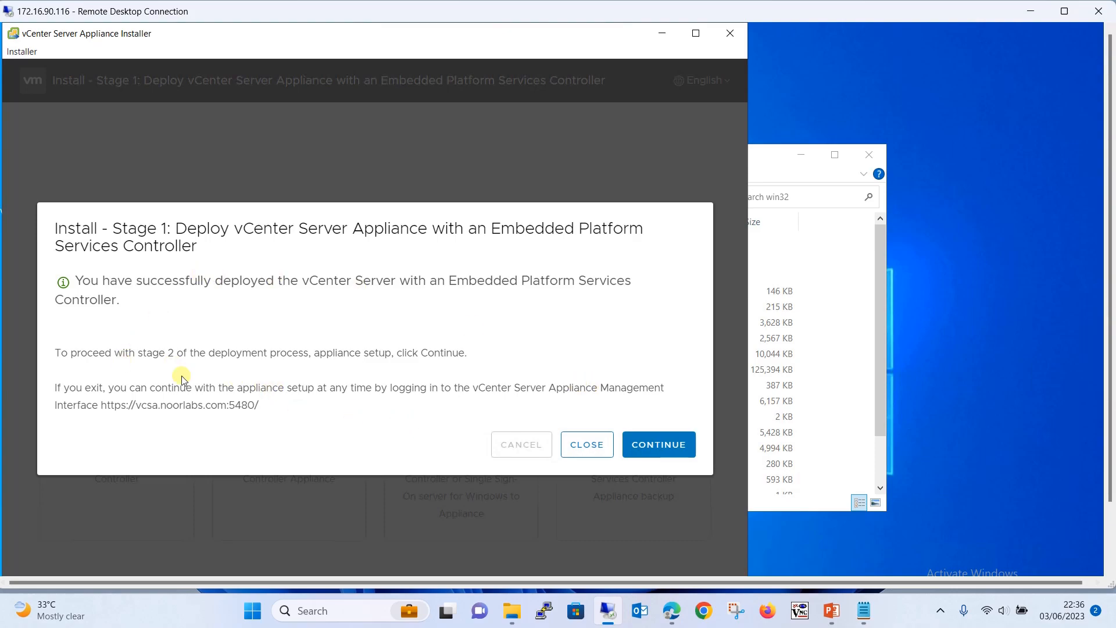
pyautogui.moveTo(100, 407); pyautogui.dragTo(276, 413)
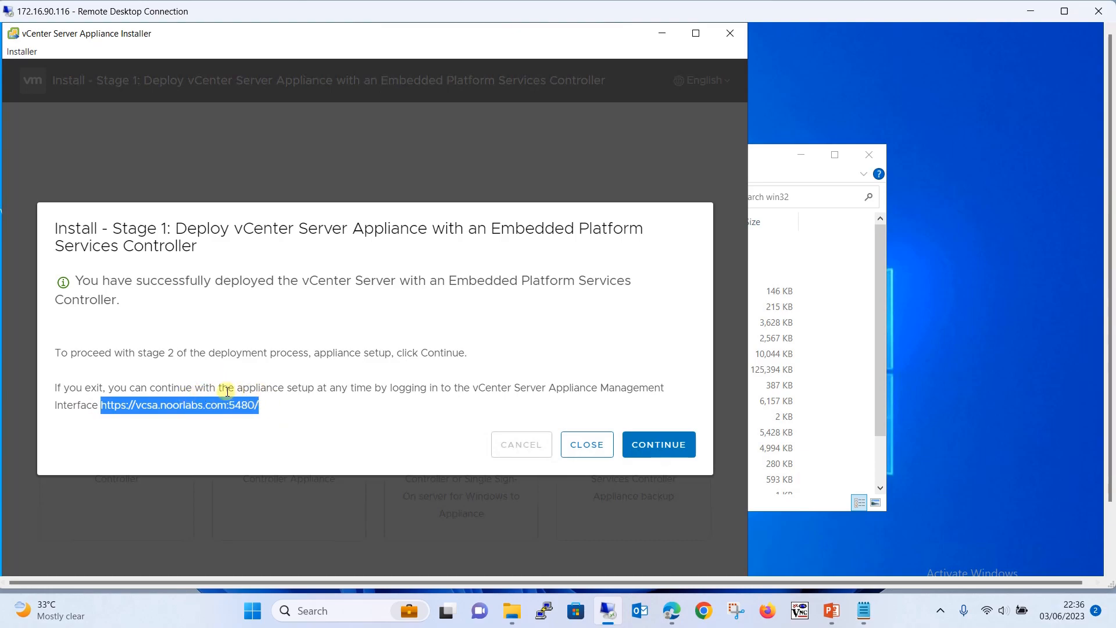
pyautogui.click(238, 418)
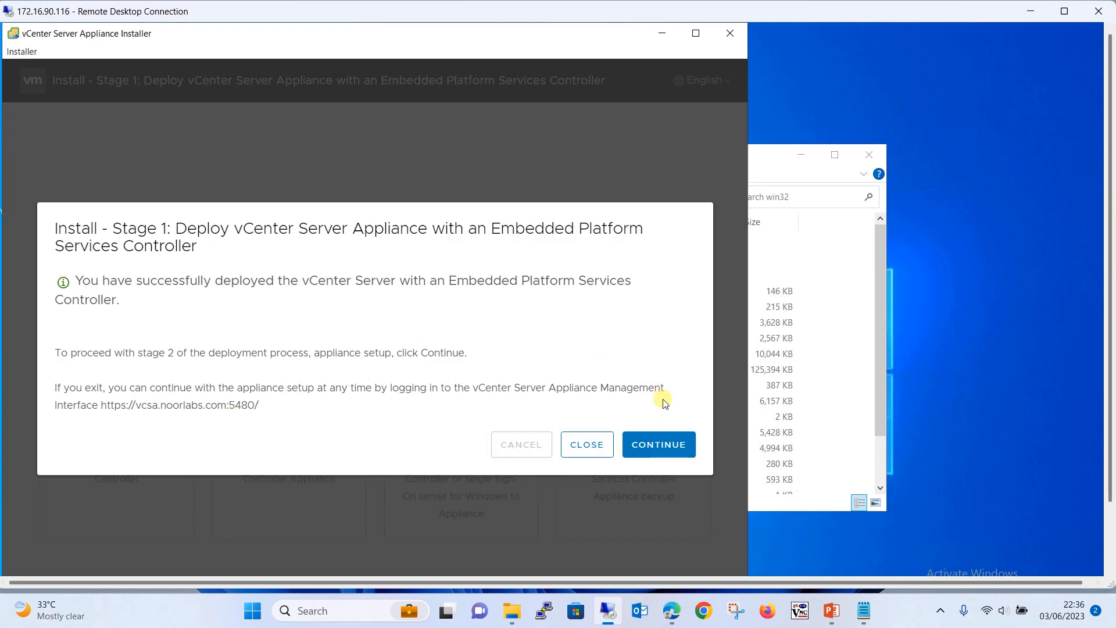
pyautogui.click(652, 445)
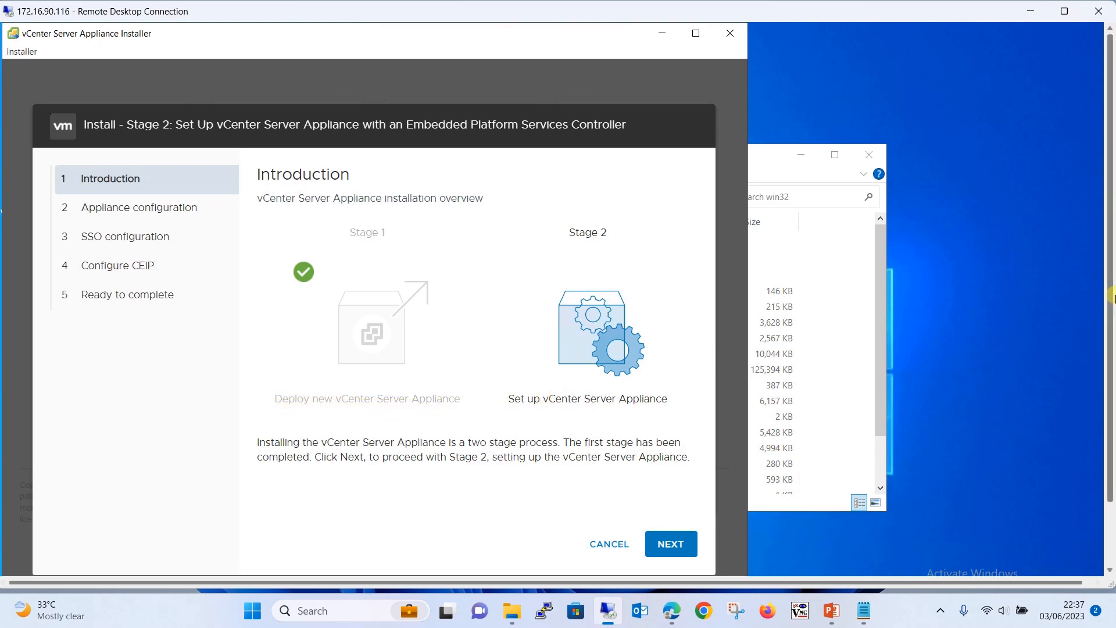
pyautogui.scroll(-3, 1111, 297)
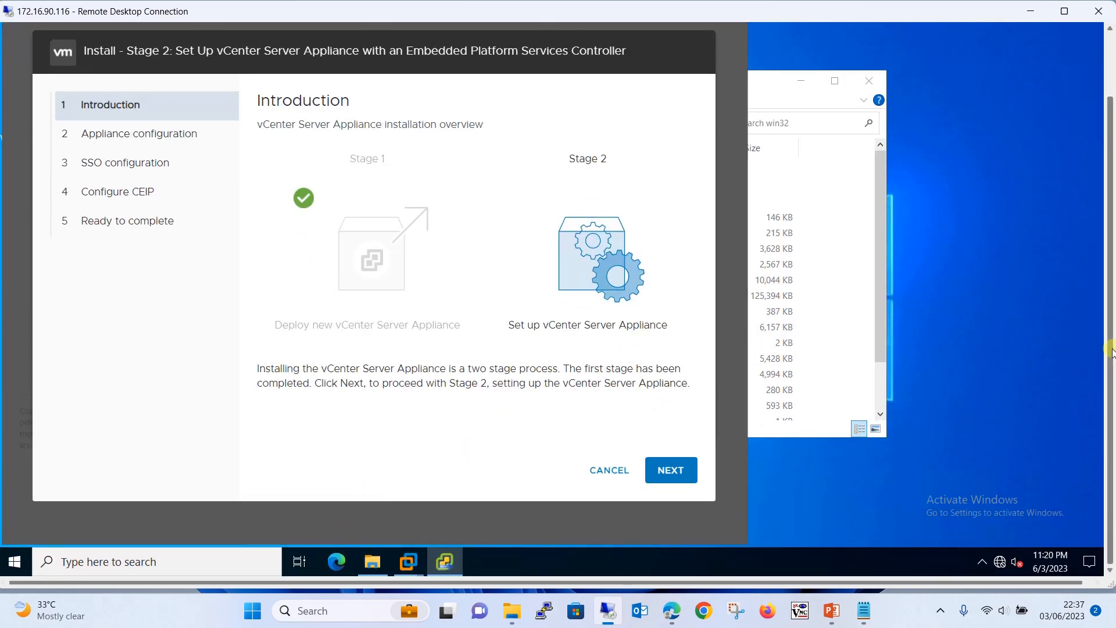
pyautogui.scroll(3, 1111, 349)
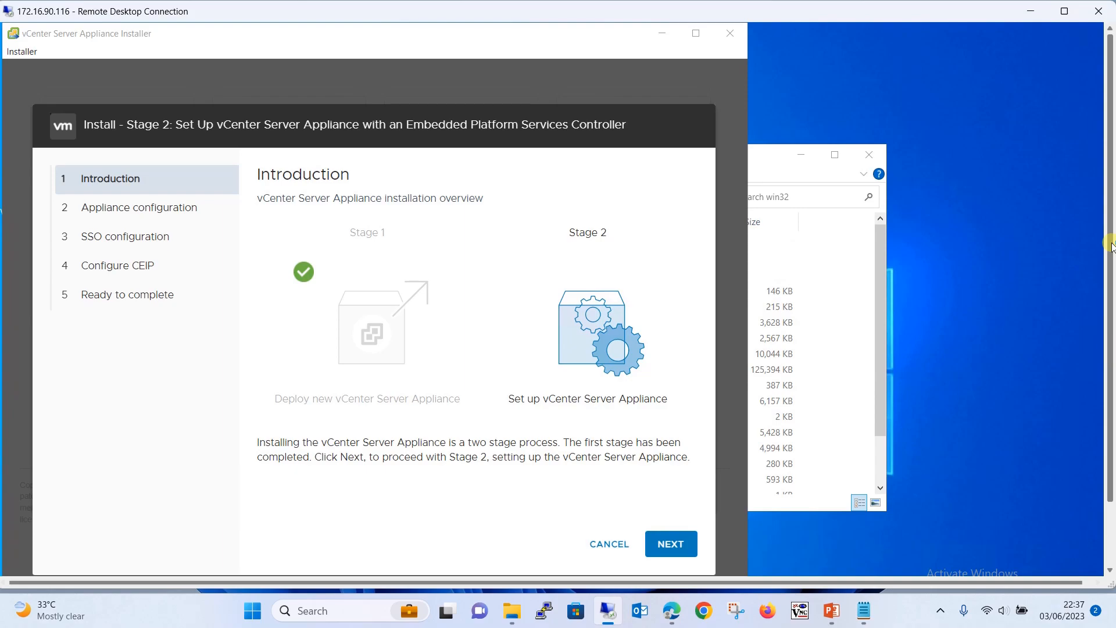
# Load the esxi1.noorlabs.com host page in Edge
pyautogui.write('https://esxi1.noorlabs.com')
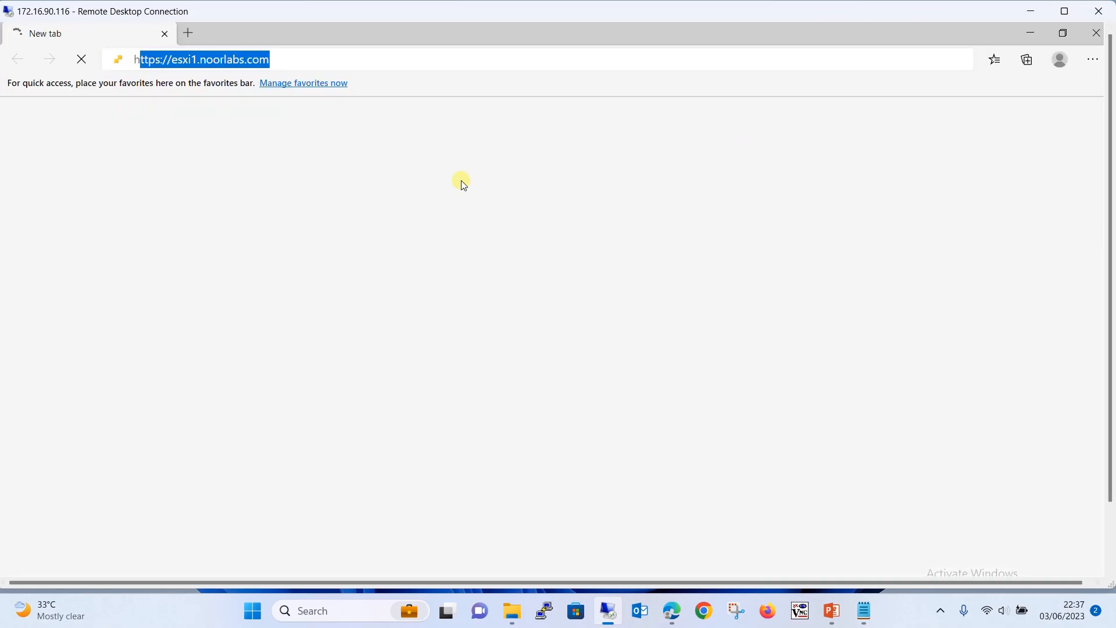
pyautogui.press('Right')
pyautogui.press('Return')
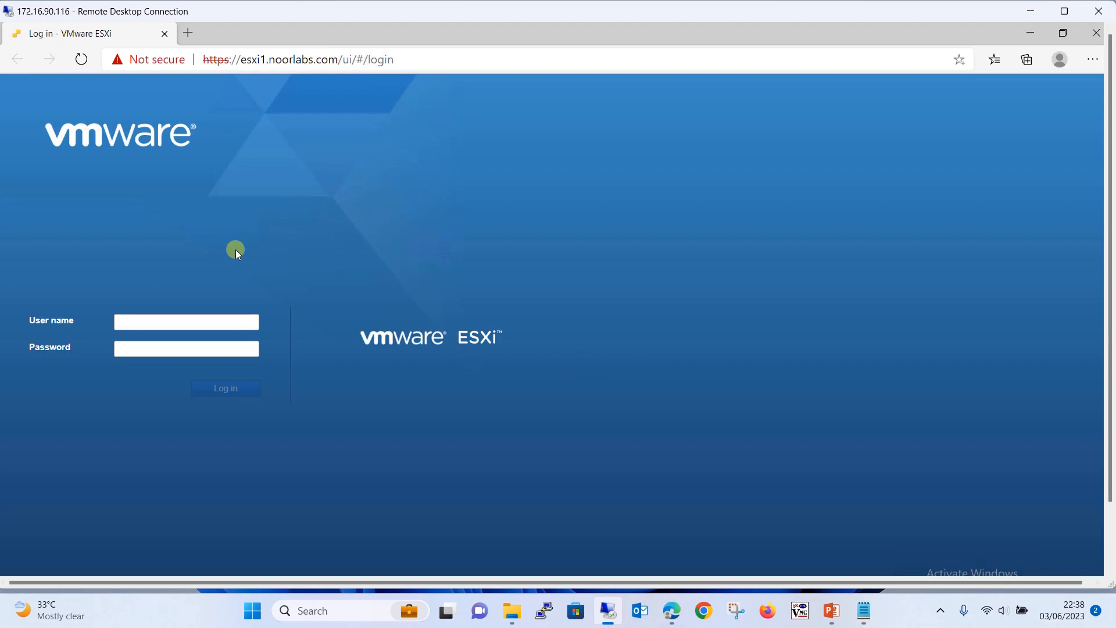
# Log in as root and list the host's virtual machines, showing VCSA running normally
pyautogui.click(190, 320)
pyautogui.write('root')
pyautogui.press('Tab')
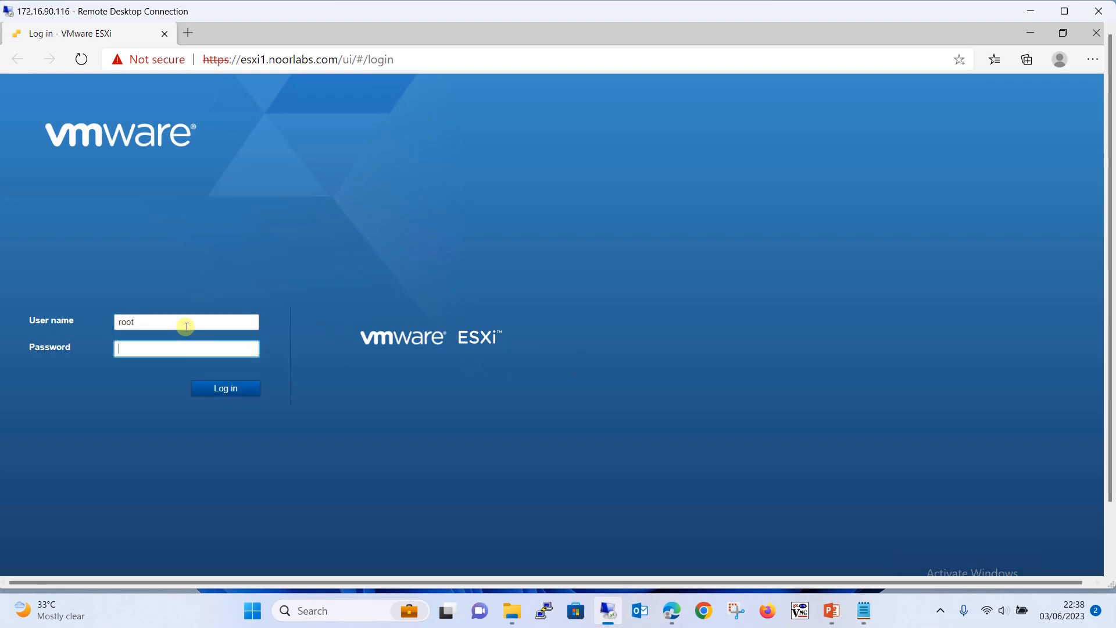
pyautogui.write('•••••••')
pyautogui.press('Return')
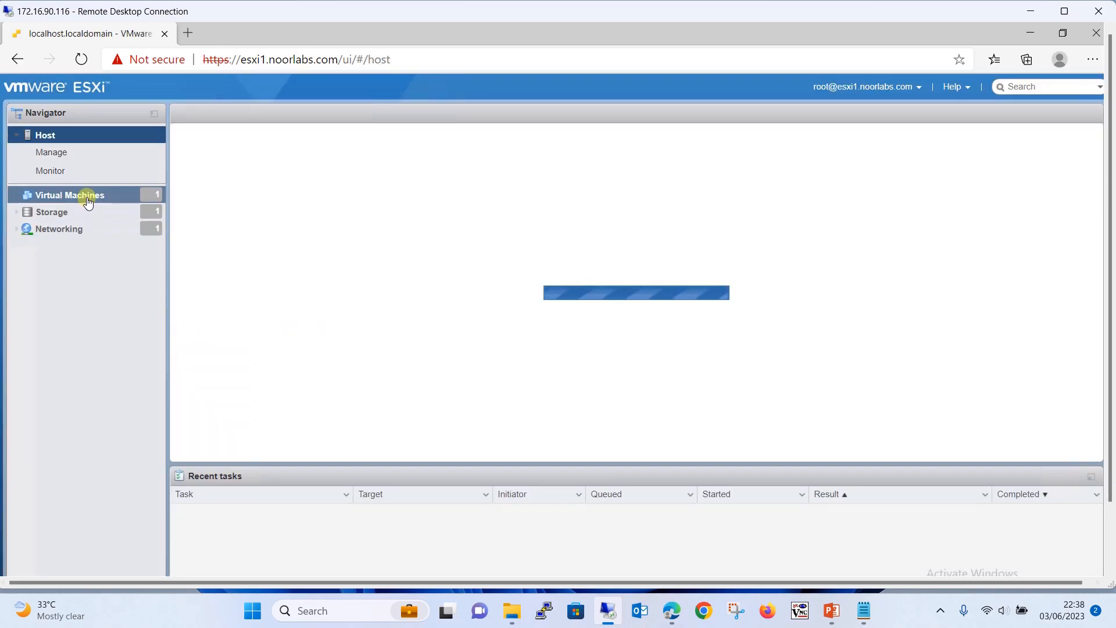
pyautogui.click(88, 201)
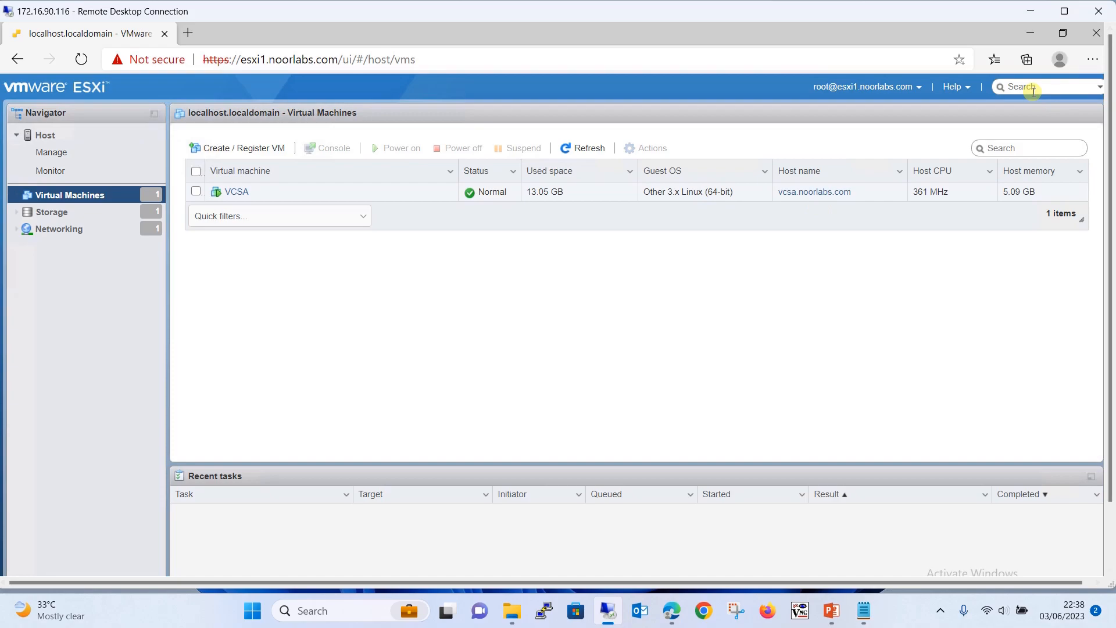
# Keep time synchronization with the ESXi host and SSH disabled in the appliance configuration
pyautogui.click(1030, 33)
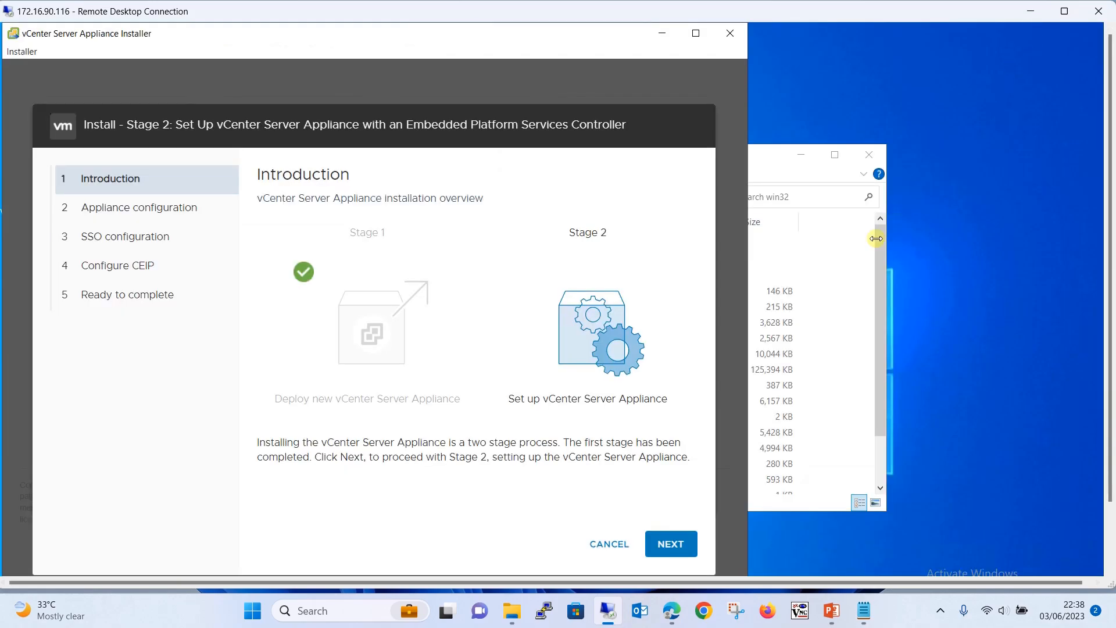
pyautogui.click(661, 549)
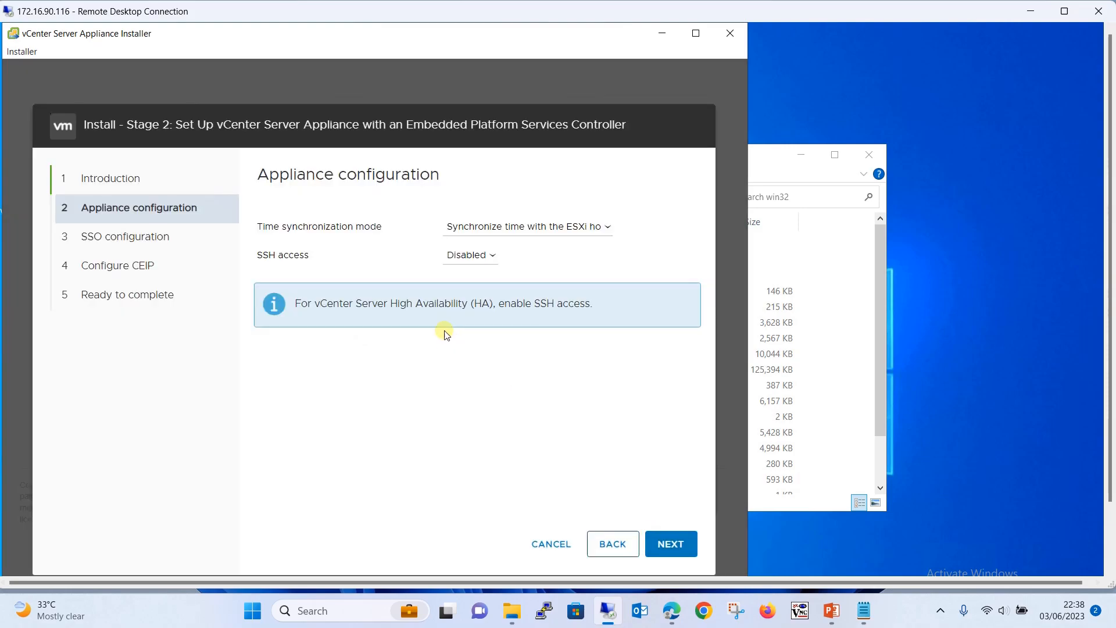
pyautogui.click(543, 229)
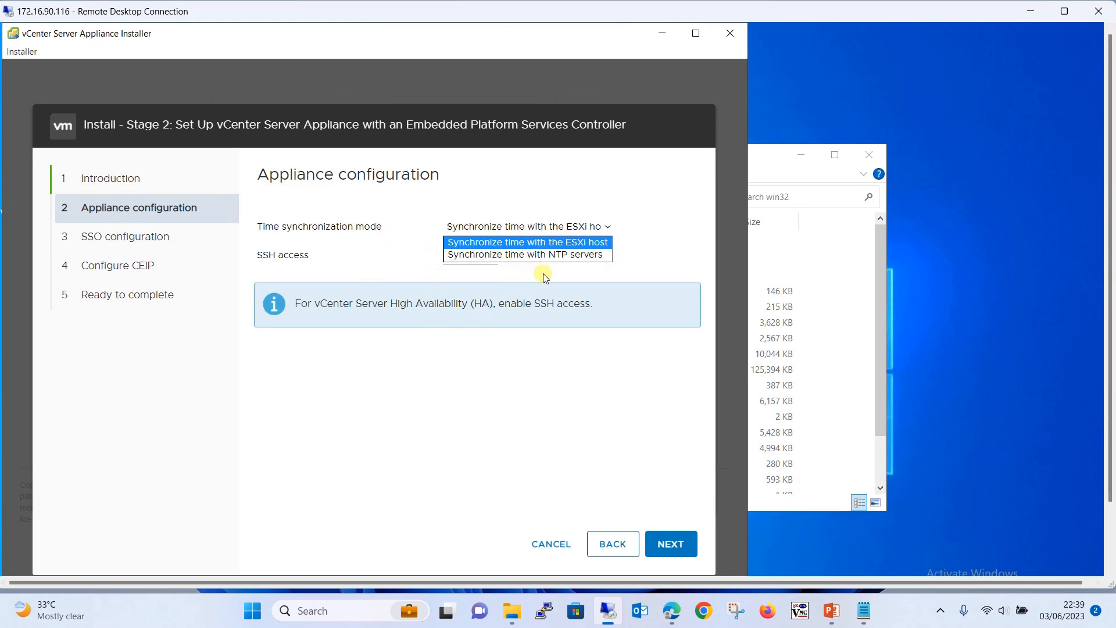
pyautogui.click(473, 256)
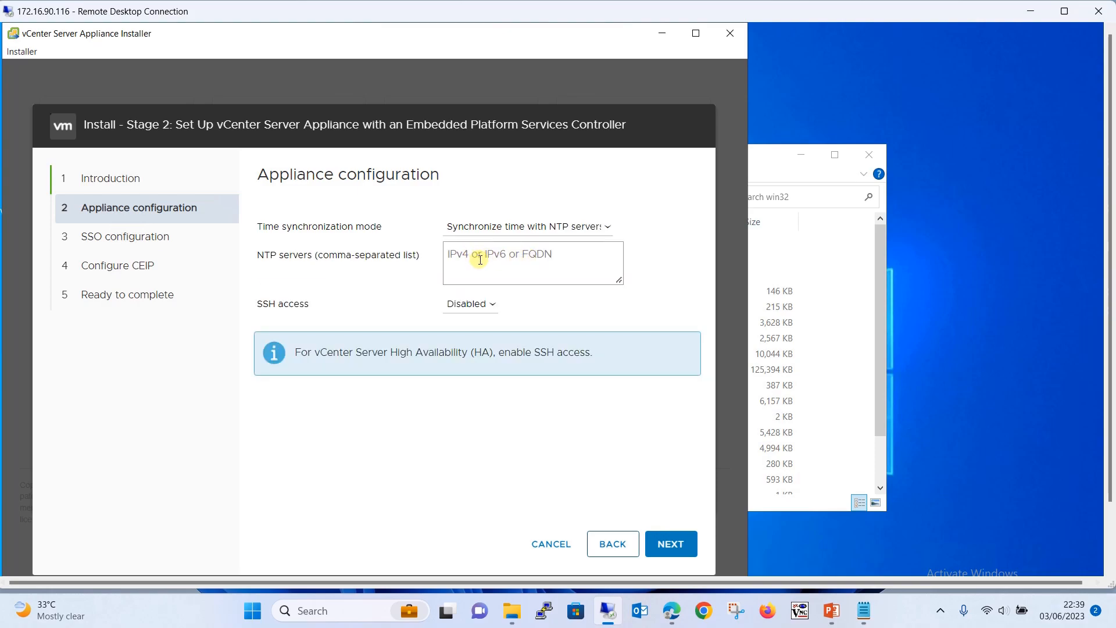
pyautogui.click(544, 228)
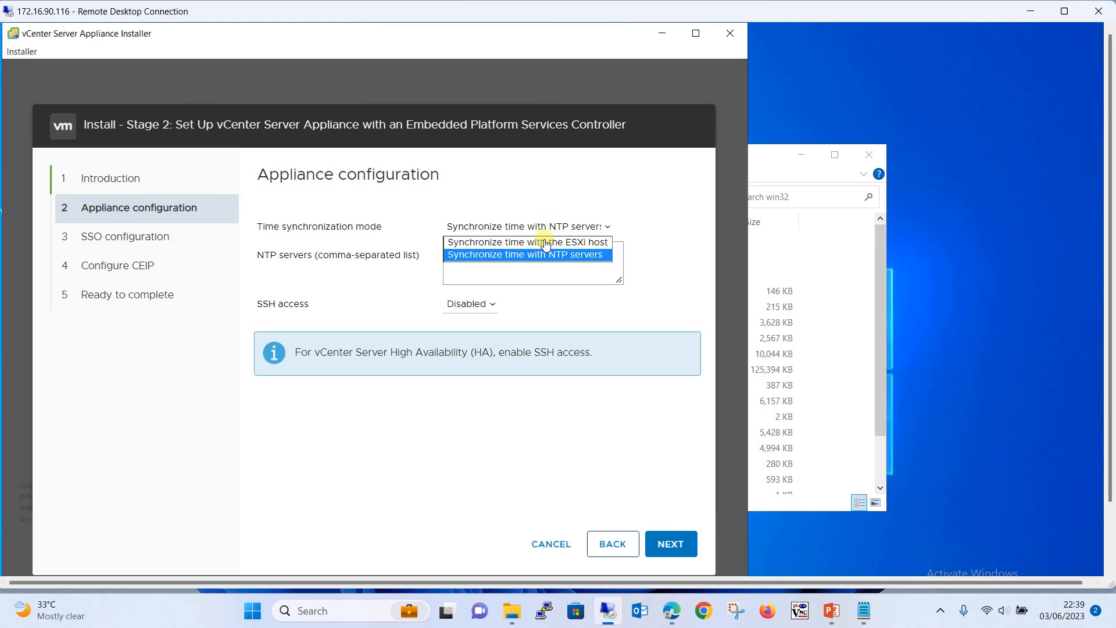
pyautogui.click(545, 243)
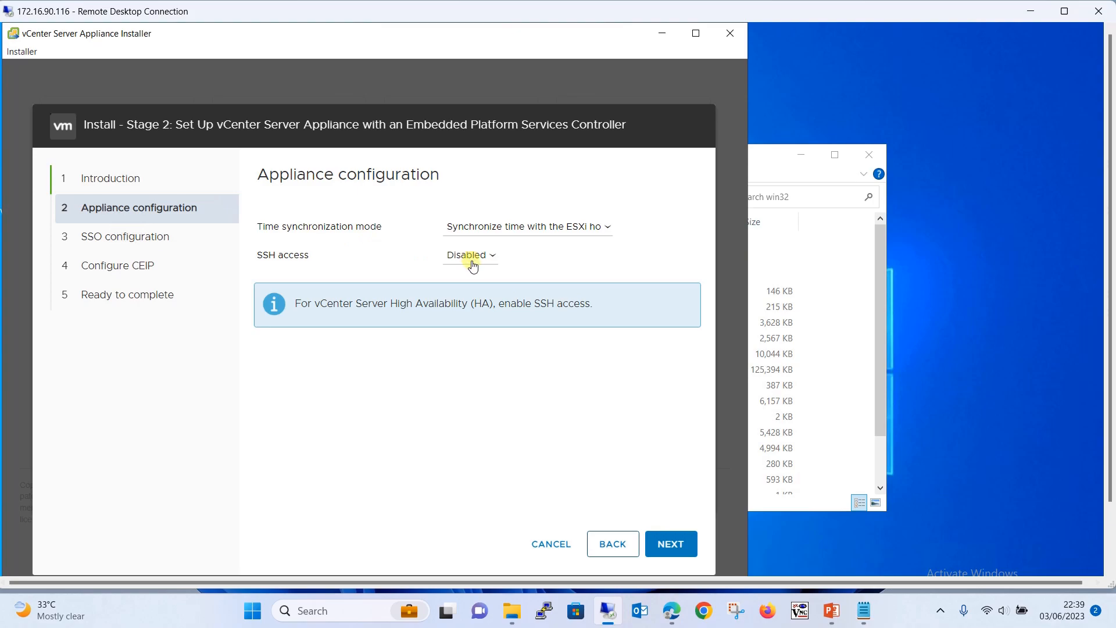
pyautogui.click(672, 544)
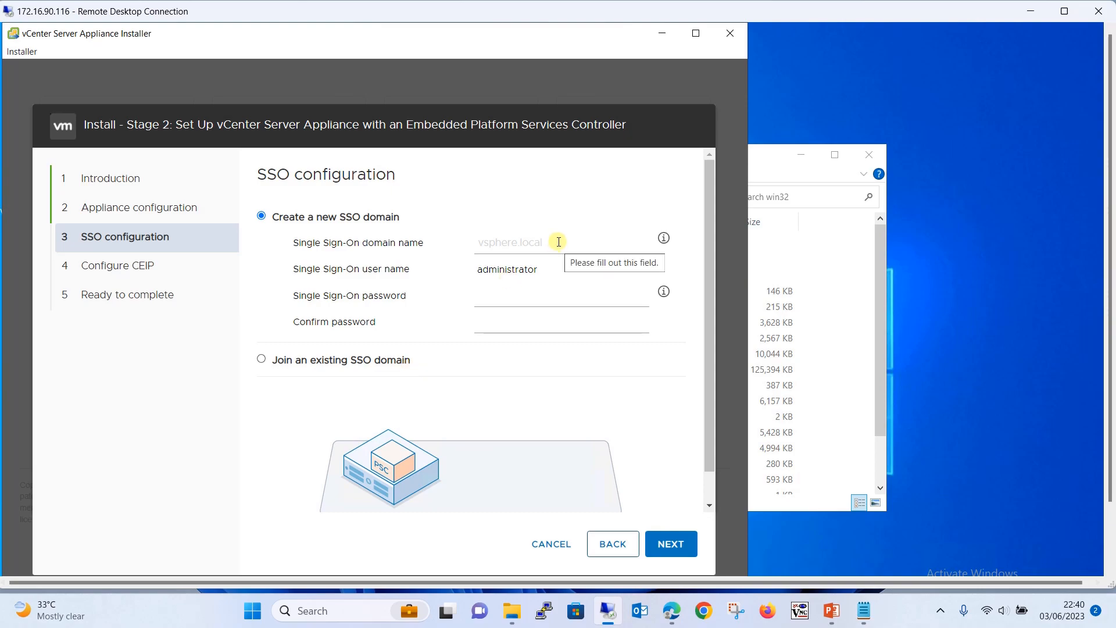
# Enter vsphere.local as the new SSO domain name, then move to the password field
pyautogui.click(529, 240)
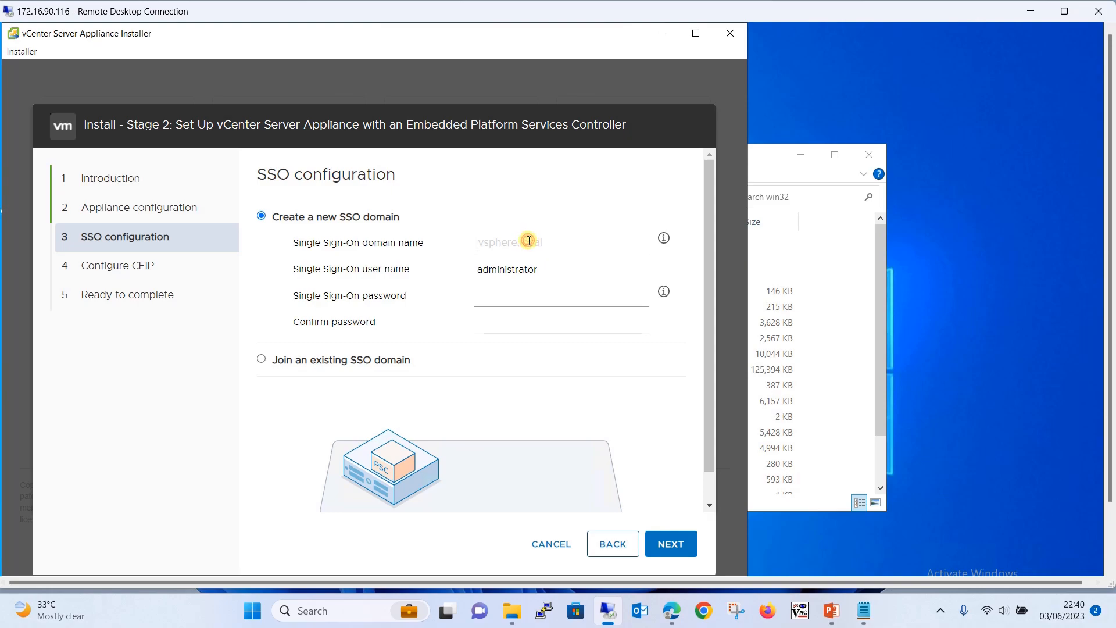
pyautogui.write('vsphere.local')
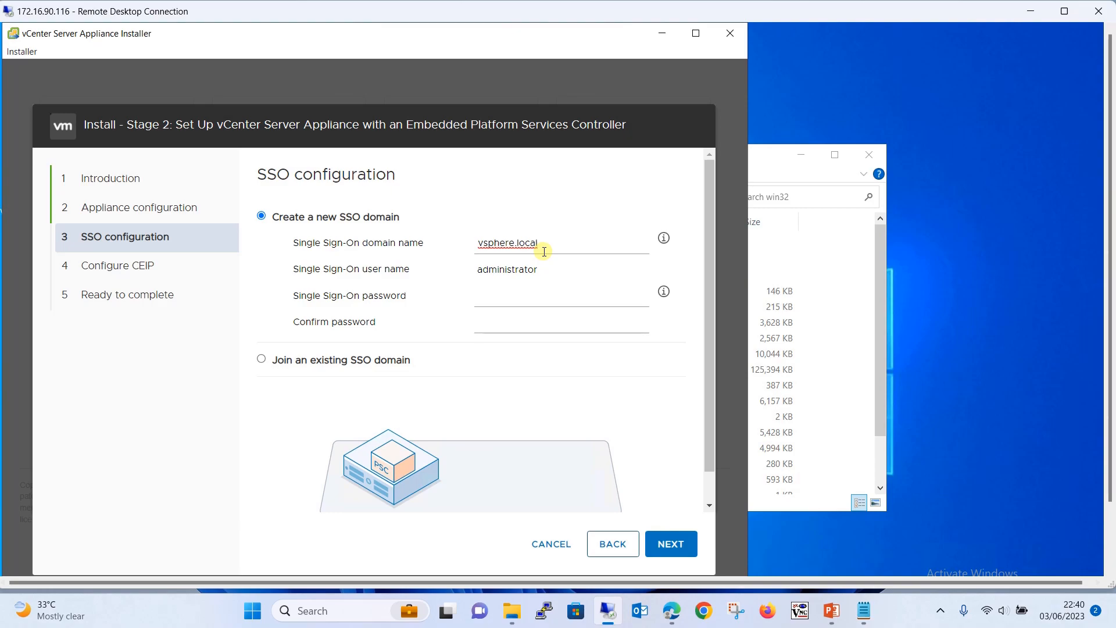
pyautogui.click(527, 299)
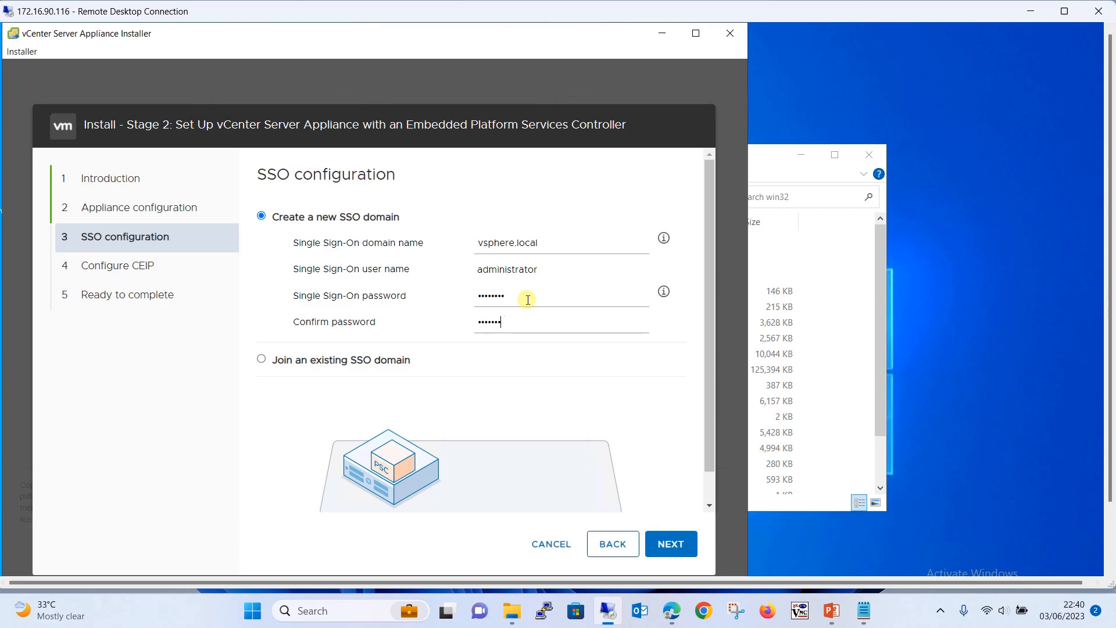
# Check the SSO password rules, confirm the password, and proceed to Configure CEIP
pyautogui.click(665, 291)
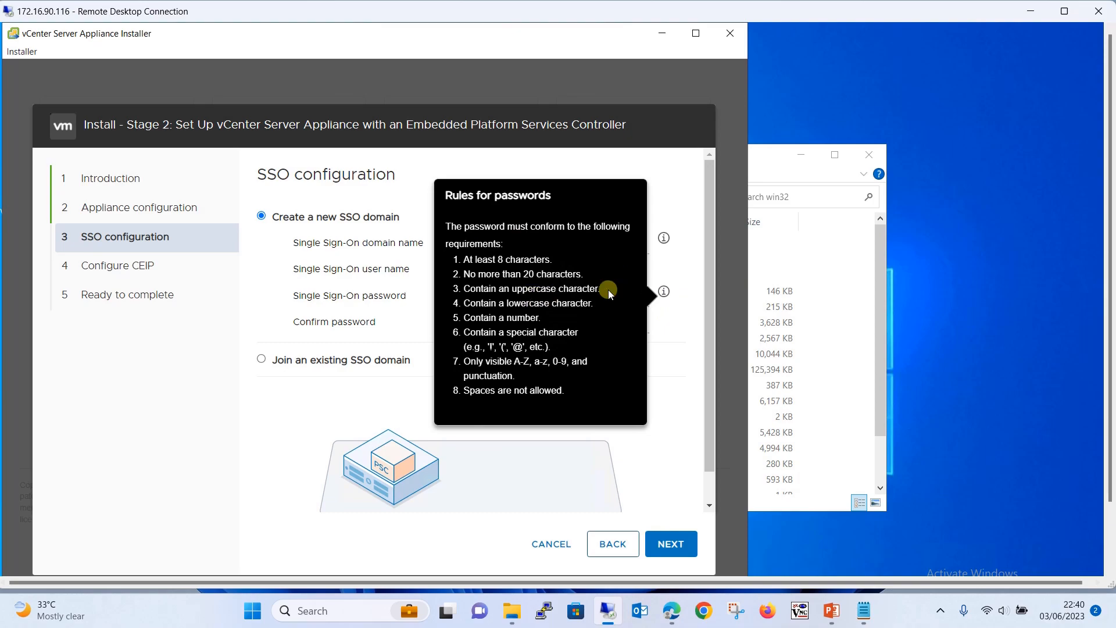
pyautogui.click(686, 359)
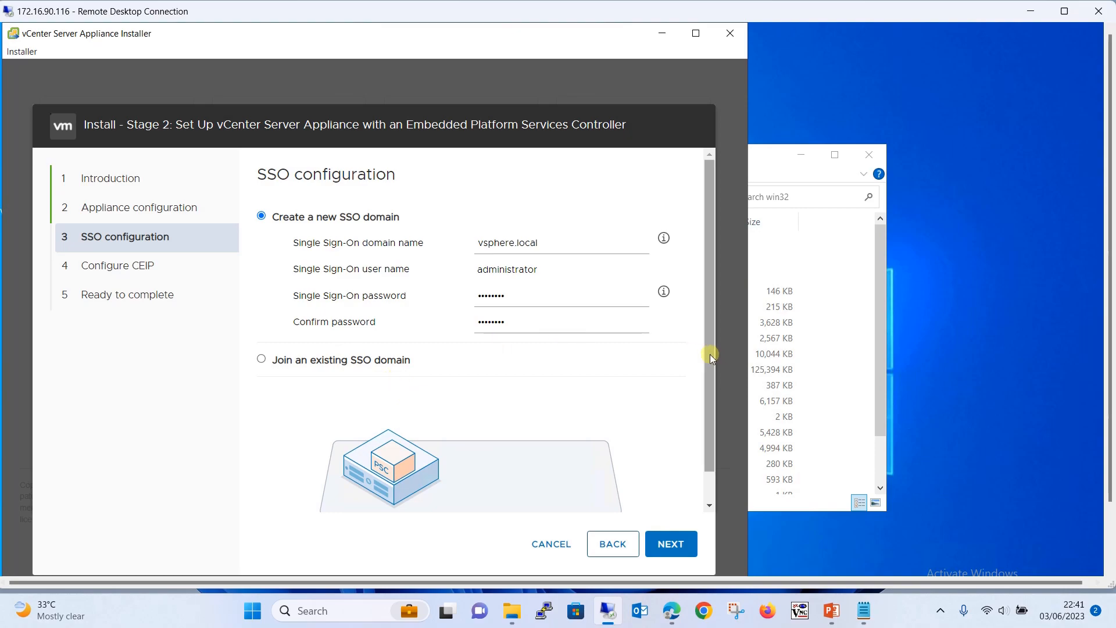
pyautogui.moveTo(709, 354); pyautogui.dragTo(709, 408)
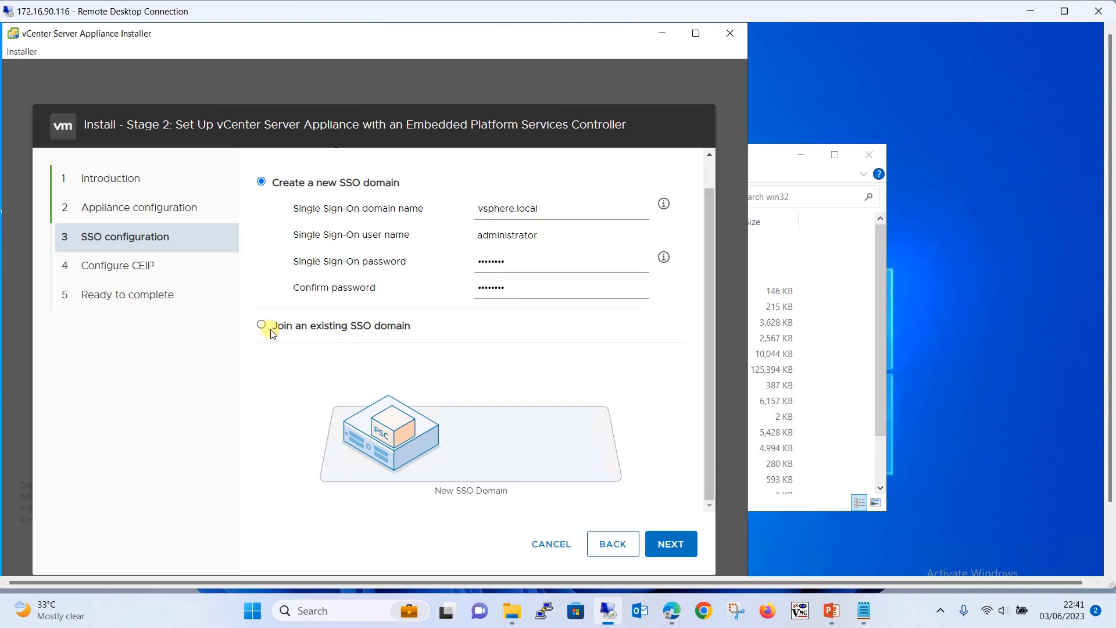
pyautogui.moveTo(710, 376); pyautogui.dragTo(699, 305)
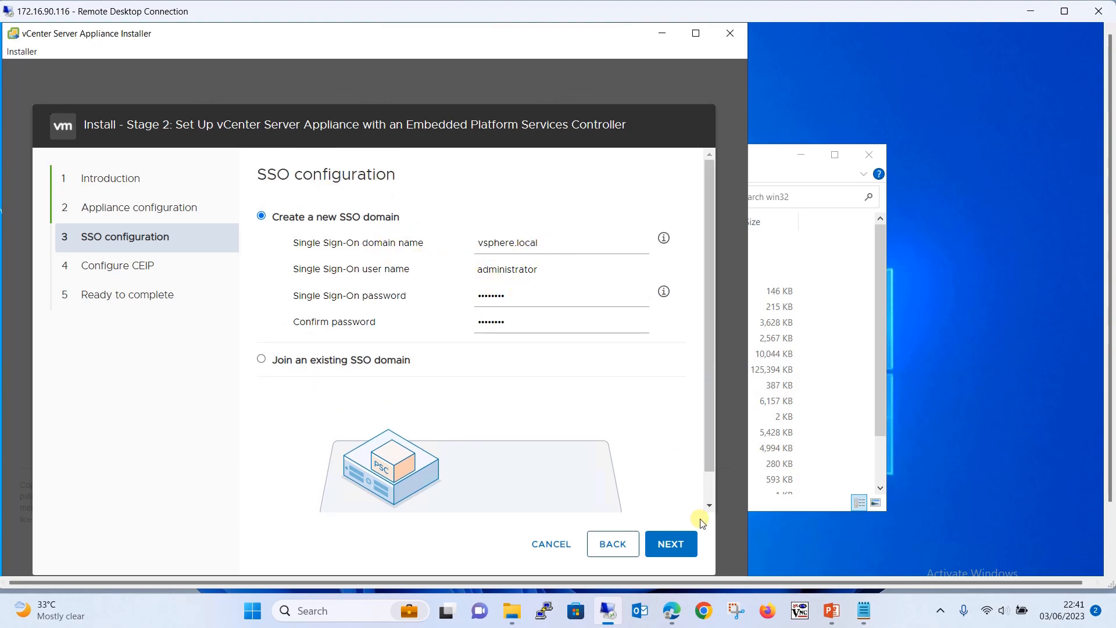
pyautogui.click(677, 543)
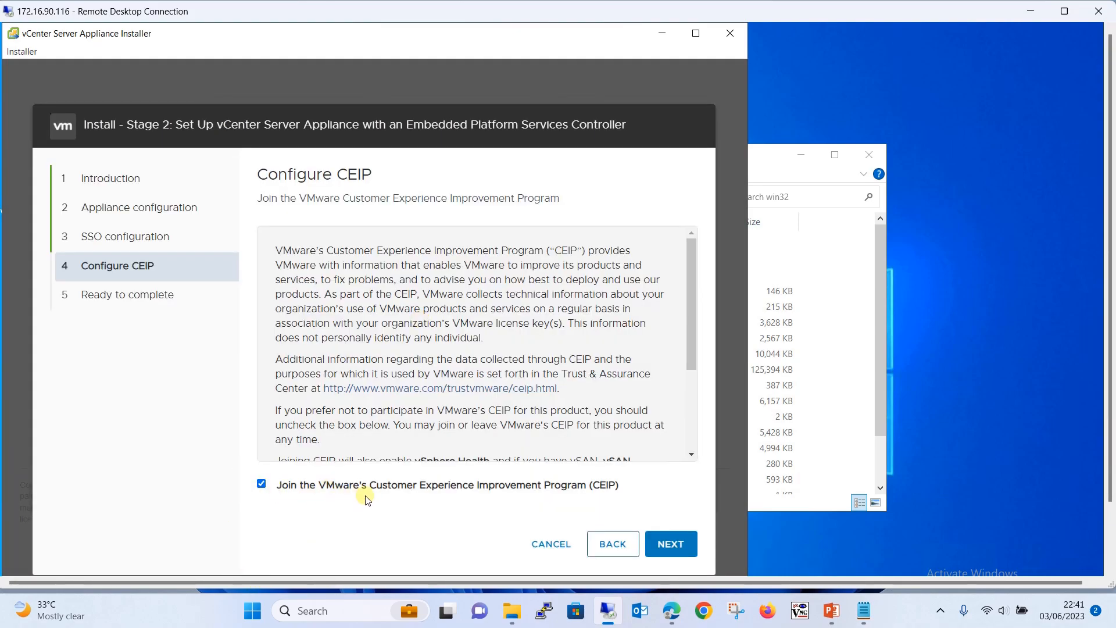
# Toggle the Join VMware's CEIP checkbox off and back on, leaving it ticked
pyautogui.click(261, 484)
pyautogui.click(261, 483)
# Review the Ready to complete settings and choose FINISH to begin the Stage 2 install
pyautogui.click(654, 545)
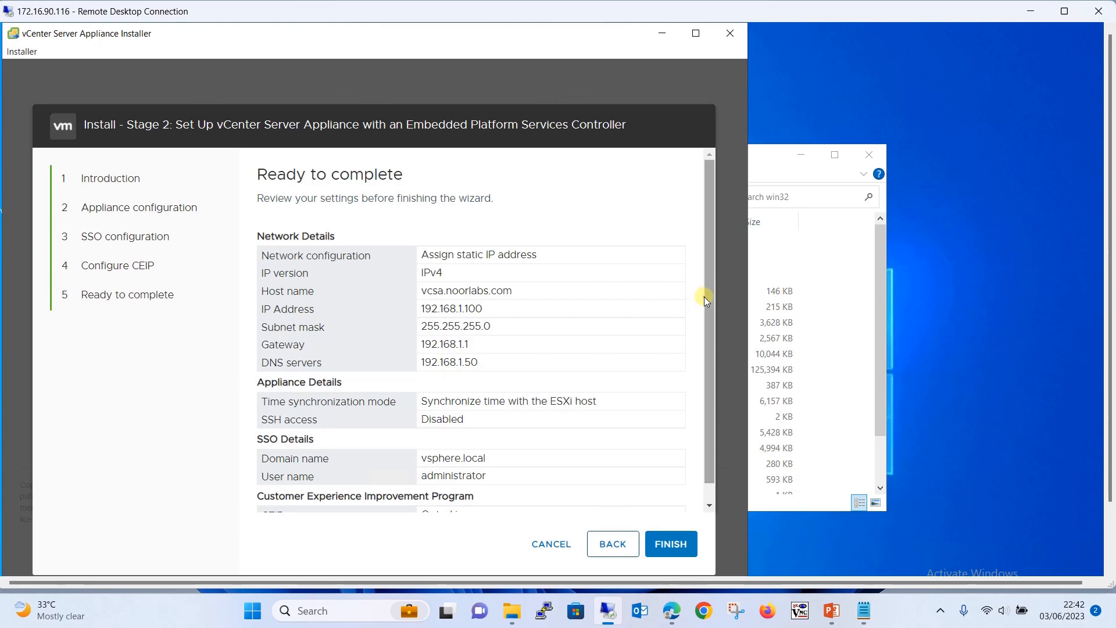
pyautogui.moveTo(703, 296); pyautogui.dragTo(705, 352)
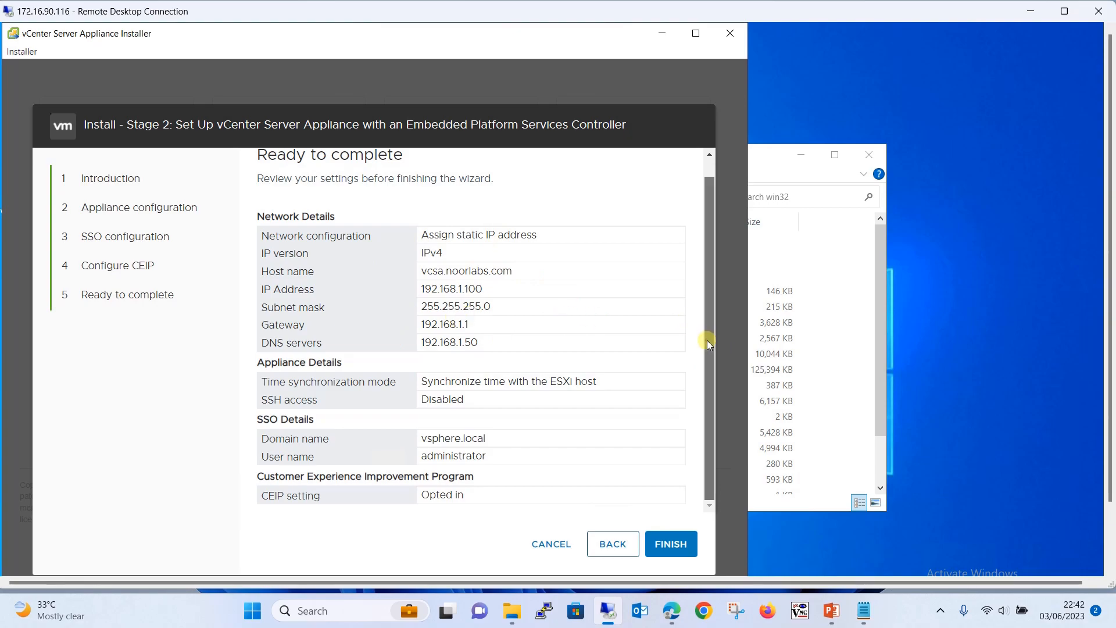
pyautogui.click(667, 543)
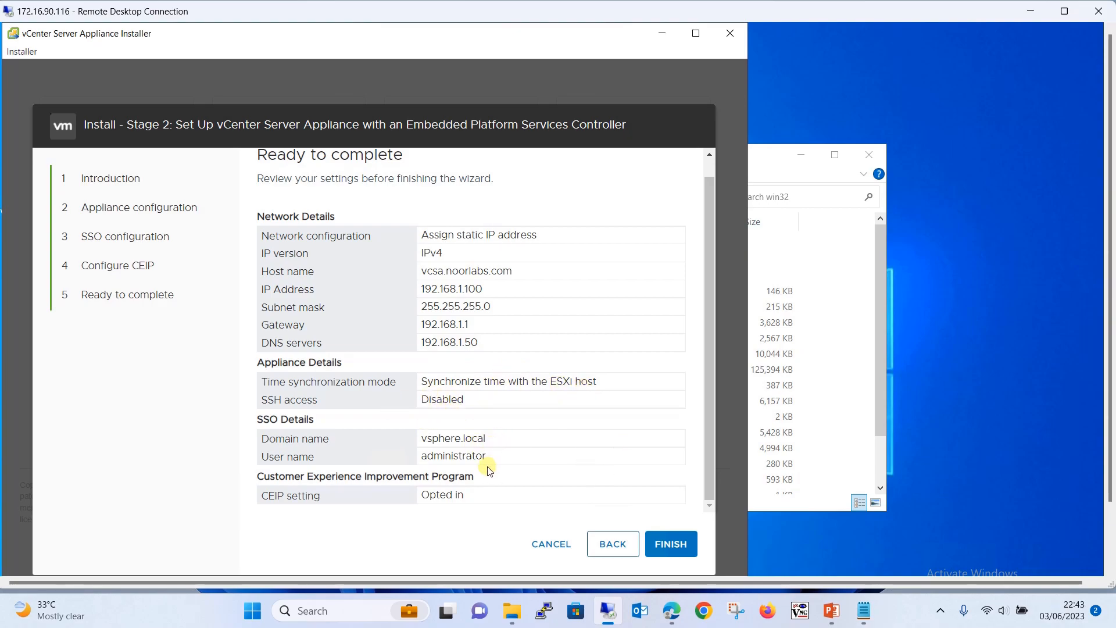
pyautogui.click(683, 540)
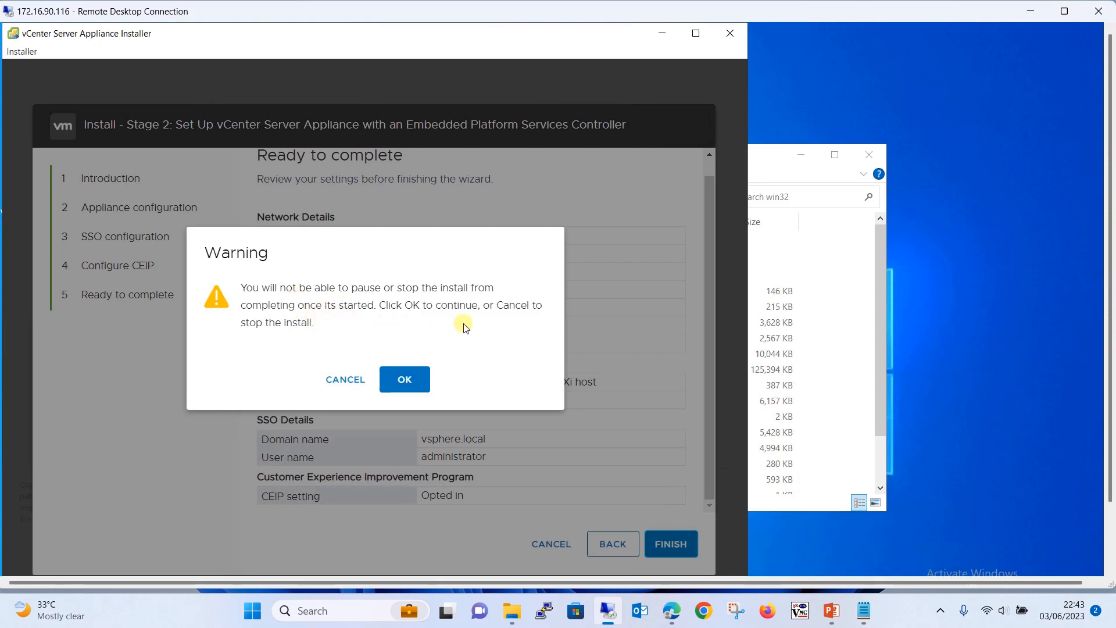
# Confirm the warning, let Stage 2 reach 100%, select the Getting Started URL, and close the installer
pyautogui.click(401, 377)
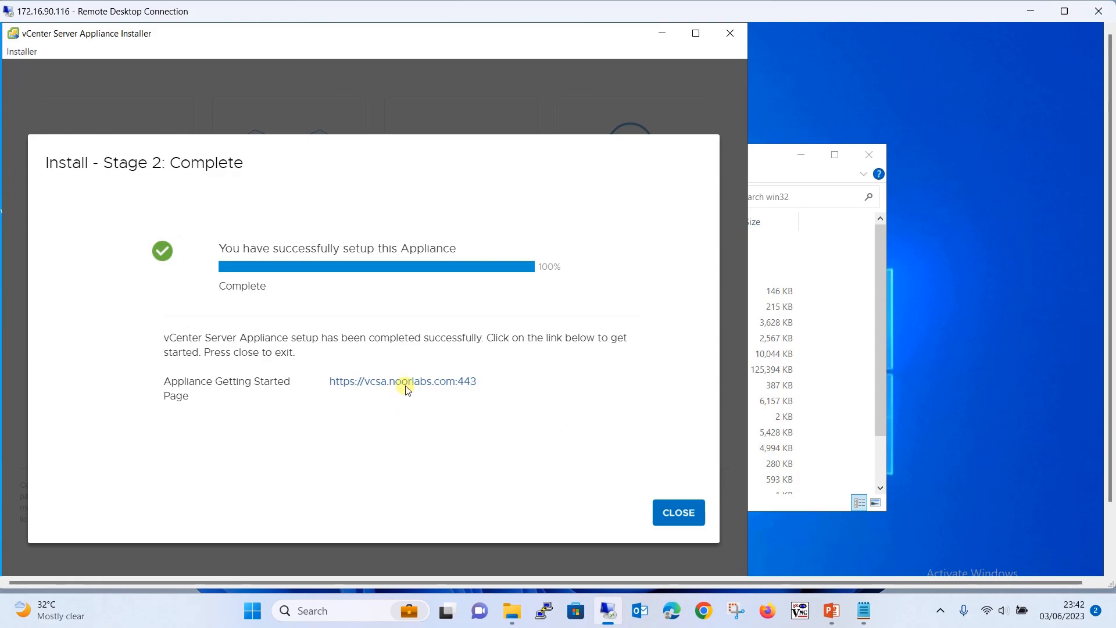
pyautogui.click(501, 384)
pyautogui.moveTo(488, 387); pyautogui.dragTo(325, 388)
pyautogui.hotkey('ctrl', 'c')
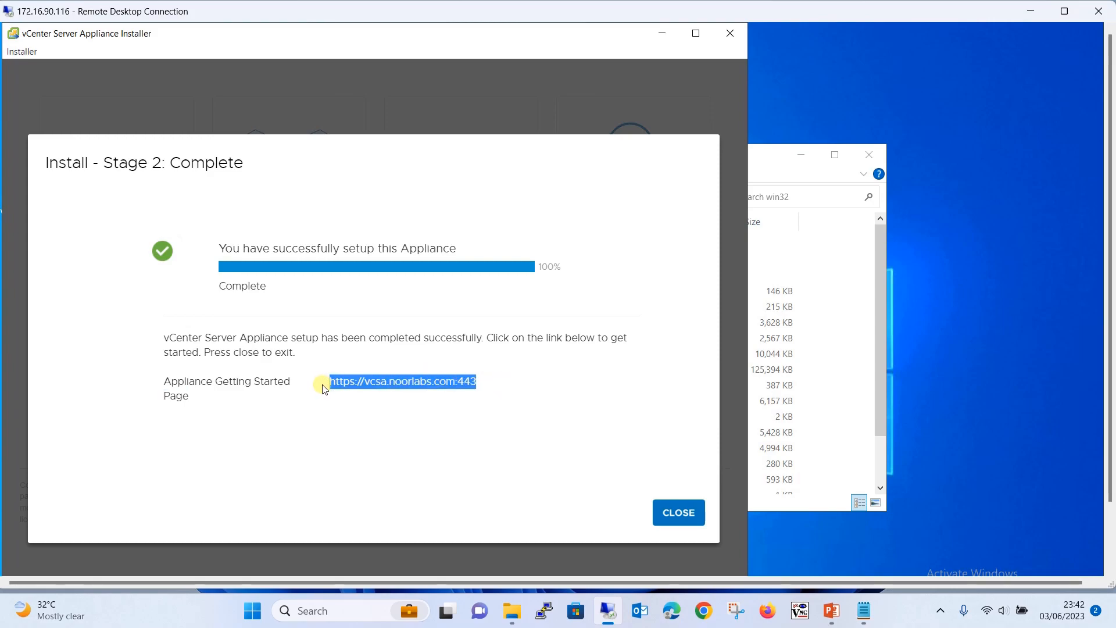
pyautogui.click(668, 513)
pyautogui.scroll(-3, 1106, 337)
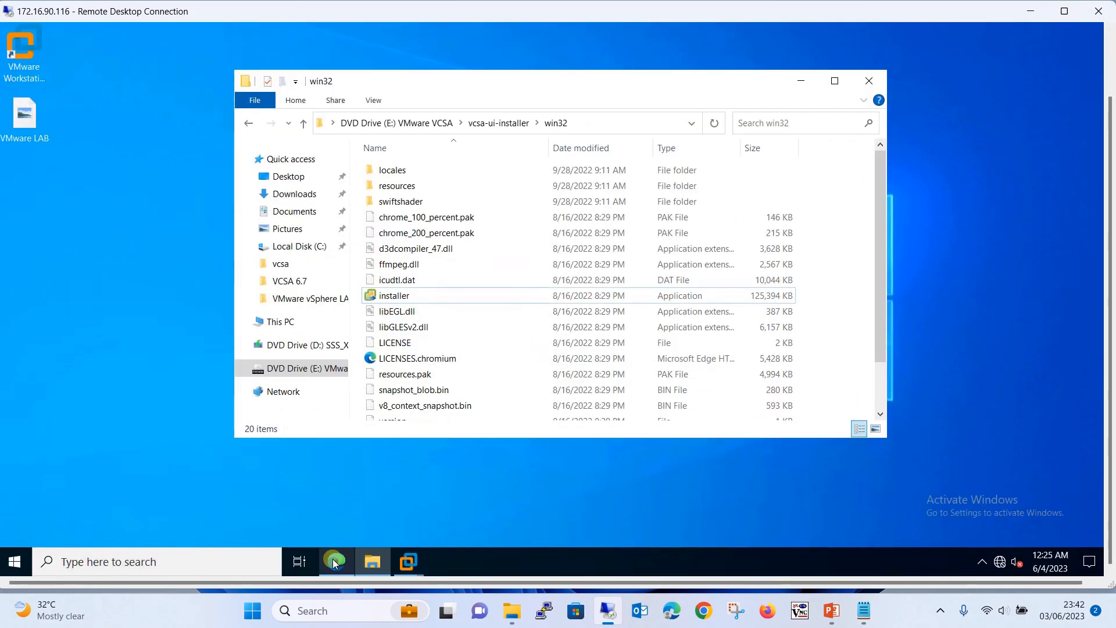
# Log in to the ESXi Host Client in Edge as root with the host password
pyautogui.click(332, 559)
pyautogui.write('root')
pyautogui.press('Tab')
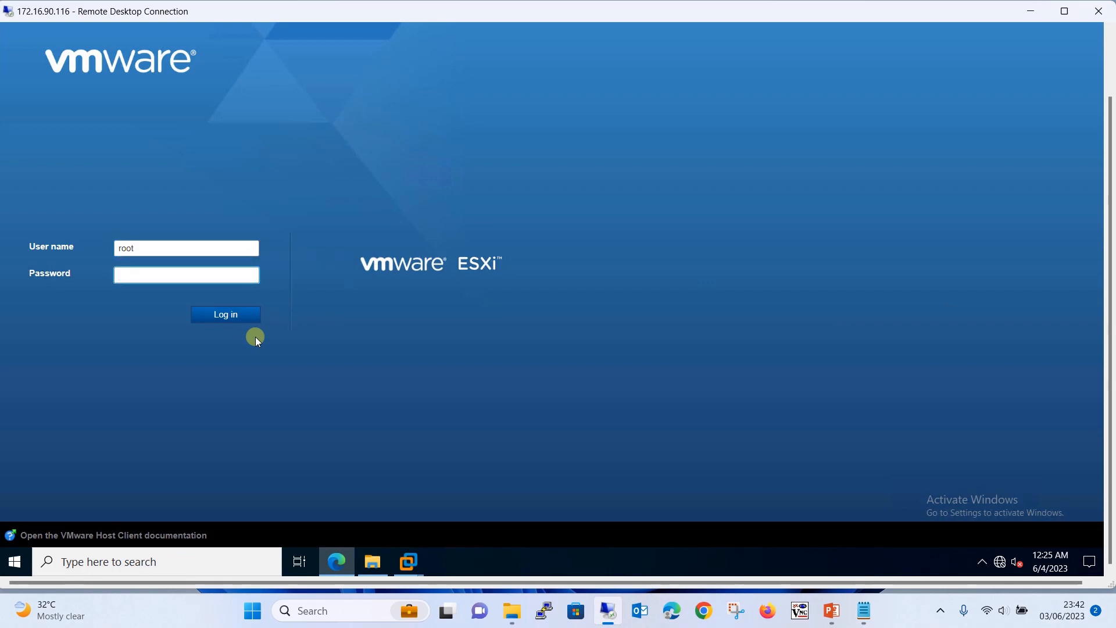
pyautogui.write('•••••••••')
pyautogui.press('Return')
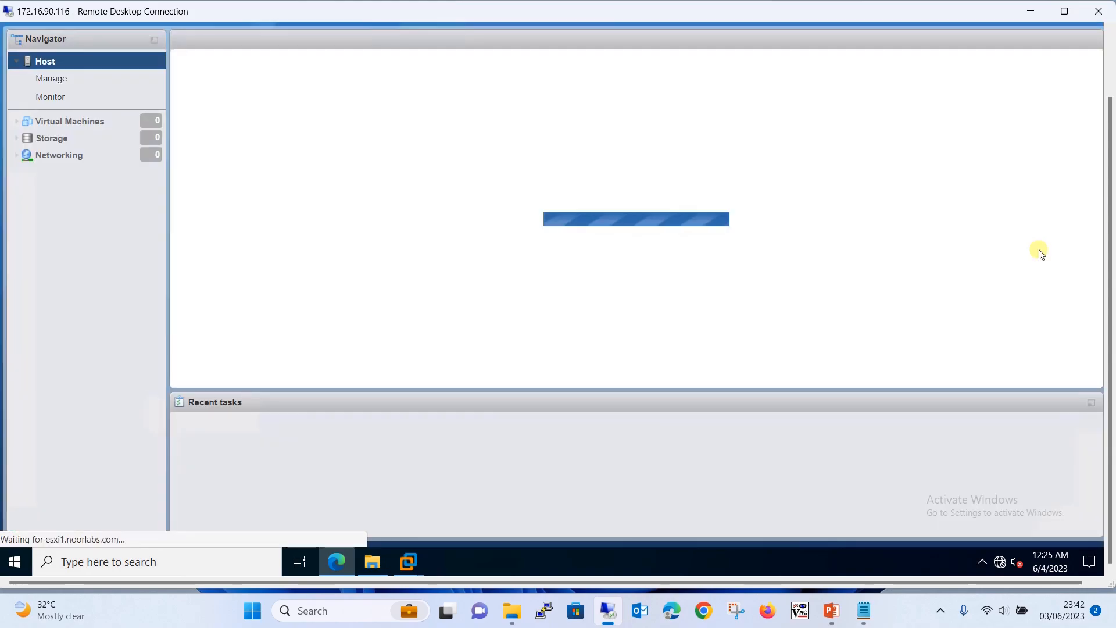
# Open the VCSA virtual machine's console to show its URLs and static IP 192.168.1.100
pyautogui.moveTo(1110, 258); pyautogui.dragTo(1111, 172)
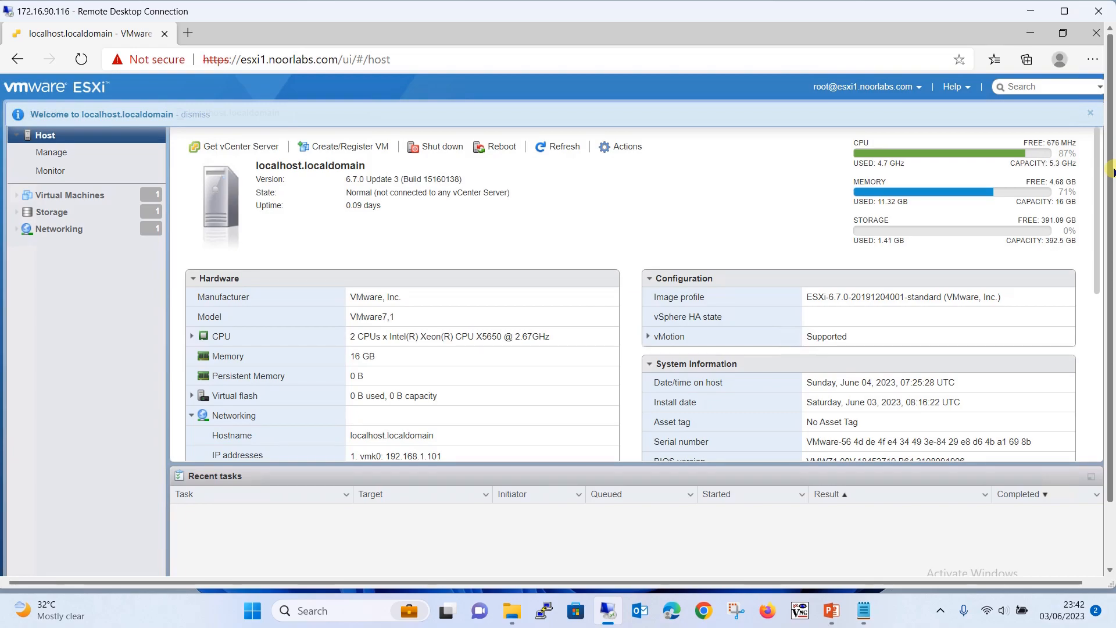
pyautogui.click(112, 195)
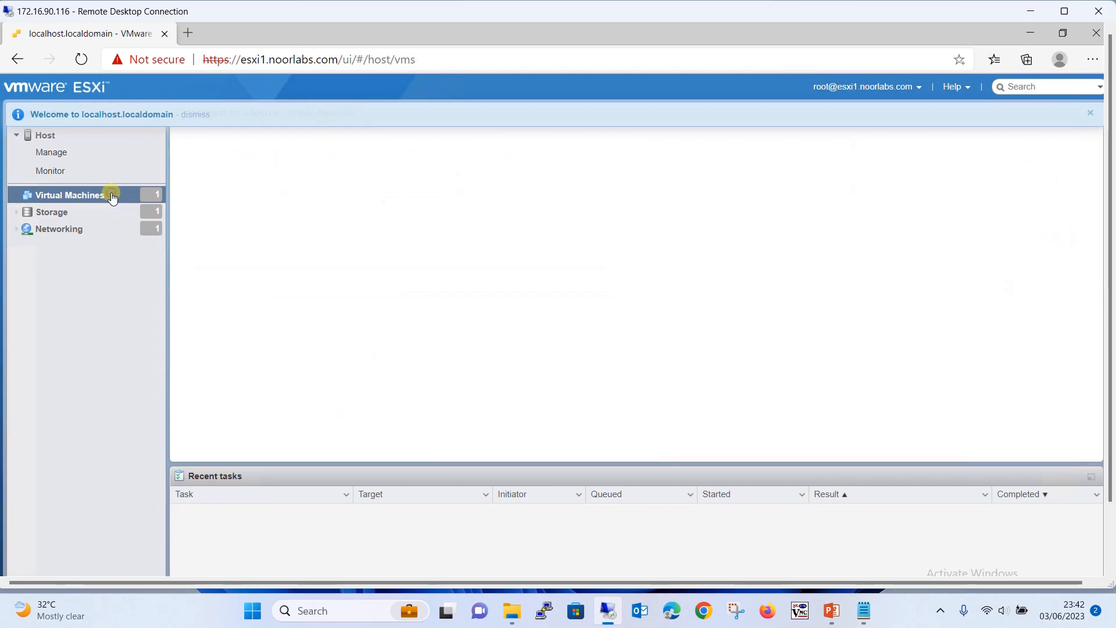
pyautogui.click(287, 194)
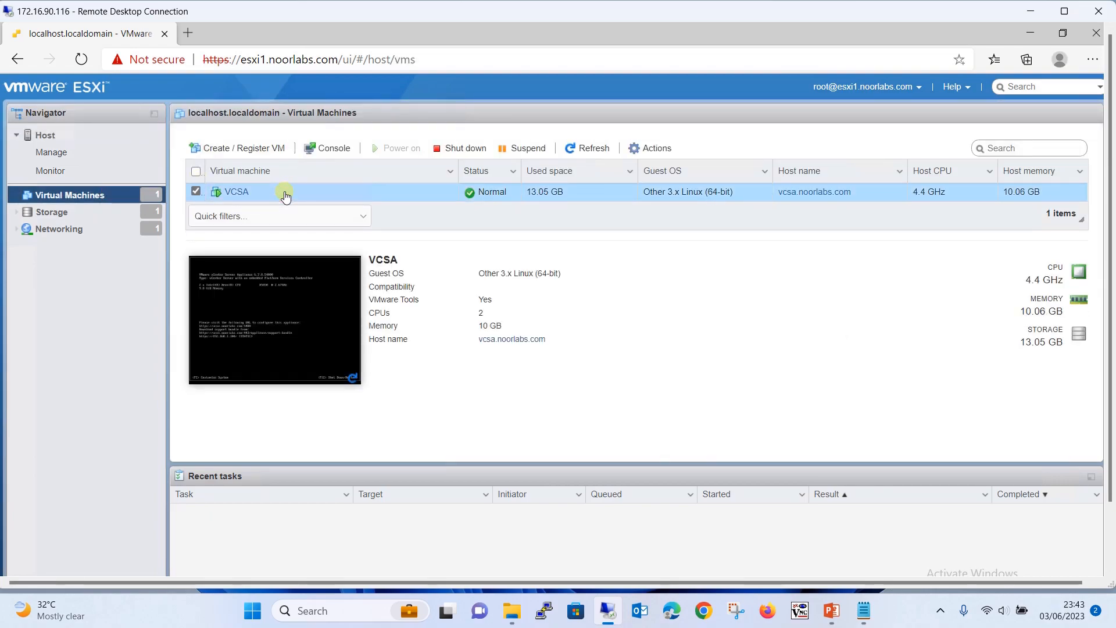
pyautogui.click(267, 325)
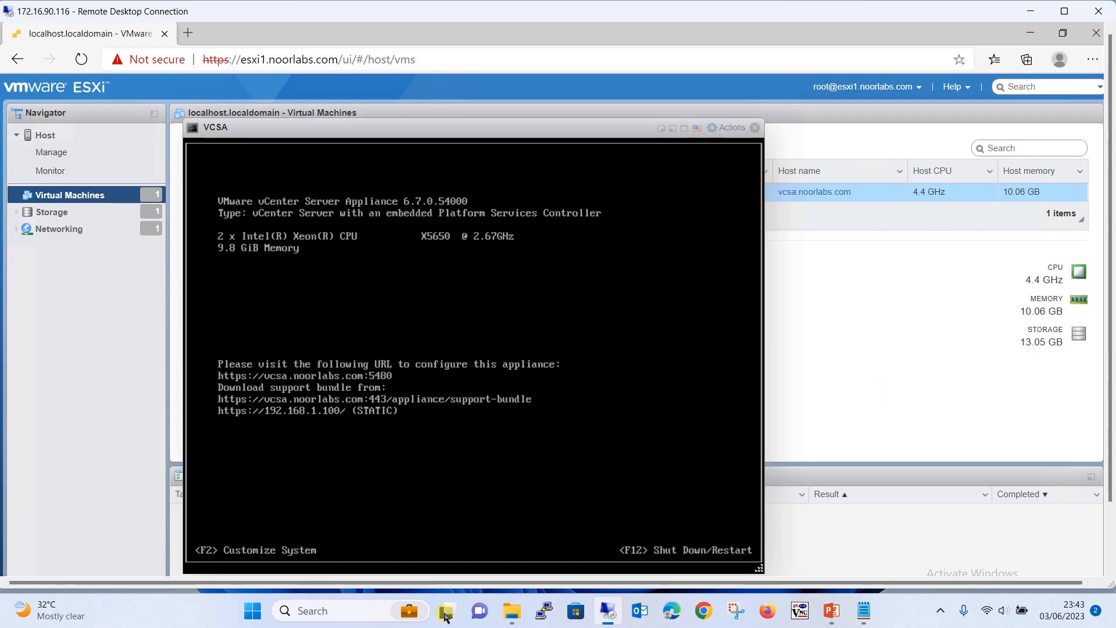
pyautogui.click(402, 549)
pyautogui.press('F2')
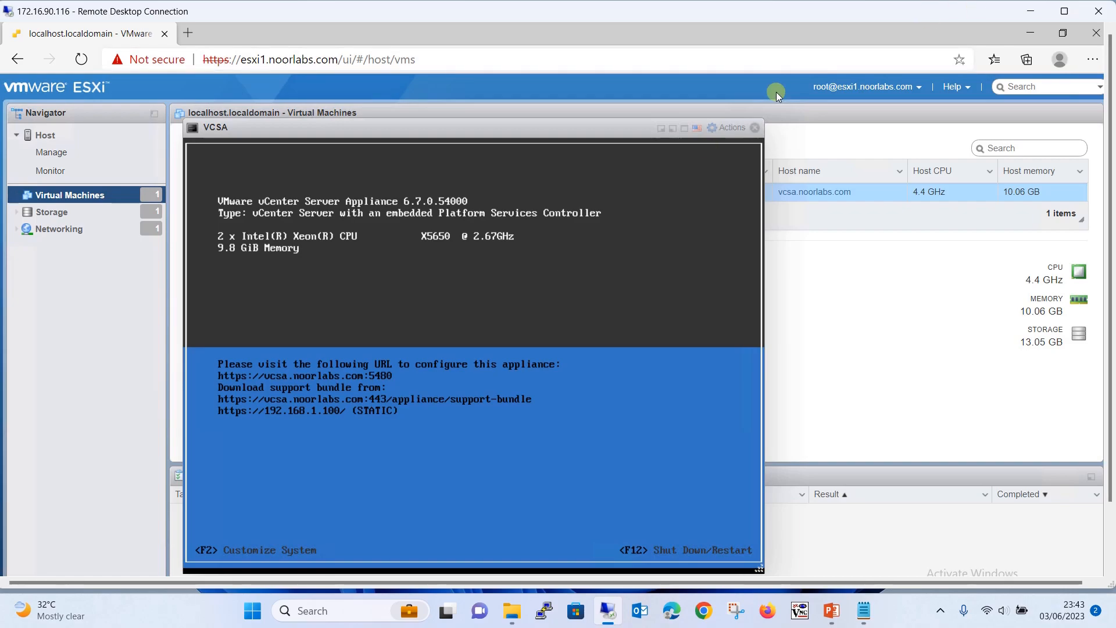
pyautogui.click(755, 127)
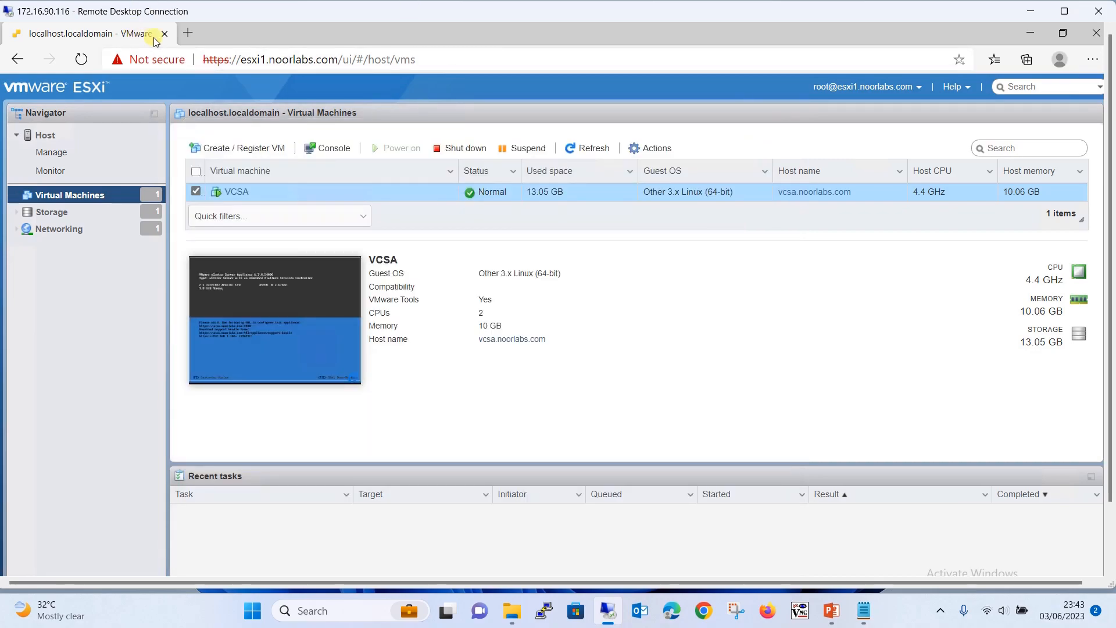
pyautogui.click(189, 33)
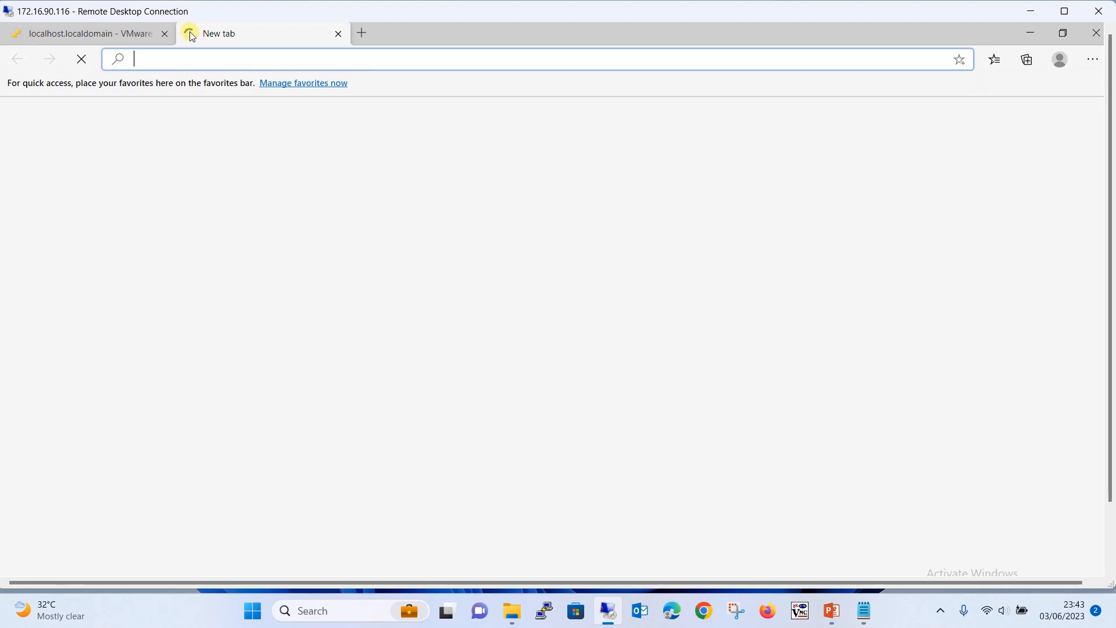
pyautogui.hotkey('ctrl', 'v')
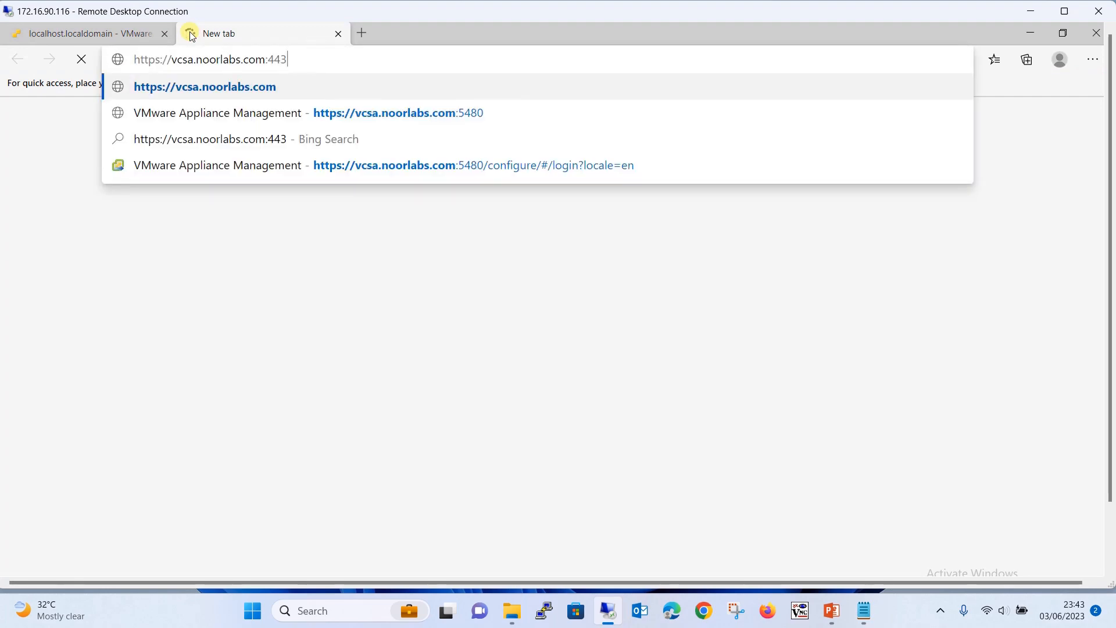
pyautogui.press('Return')
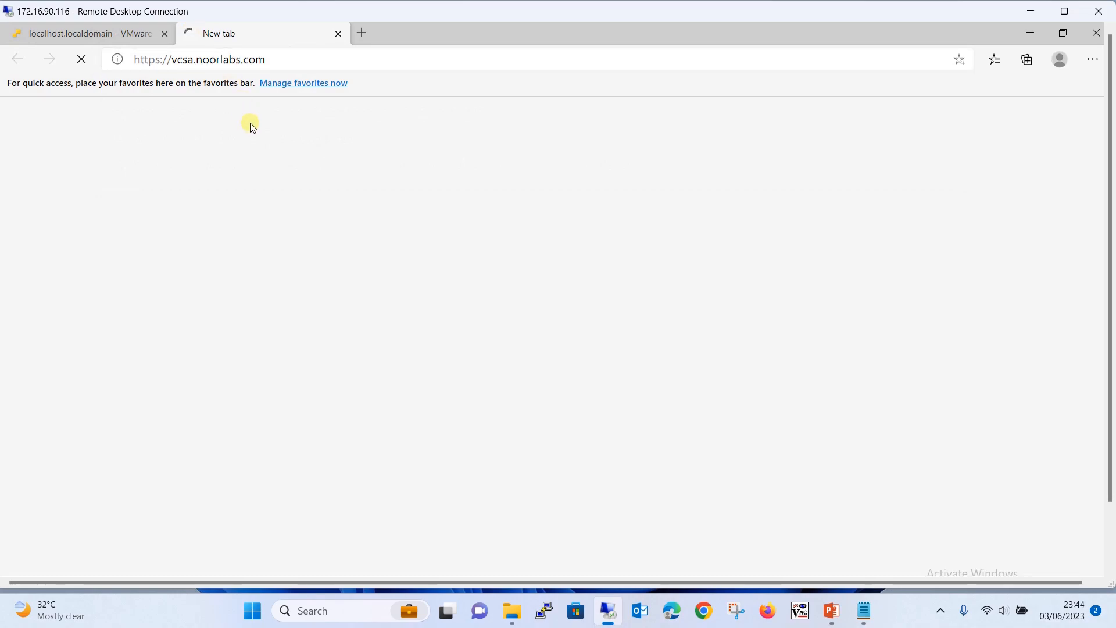
pyautogui.click(256, 148)
pyautogui.moveTo(1109, 70); pyautogui.dragTo(1110, 177)
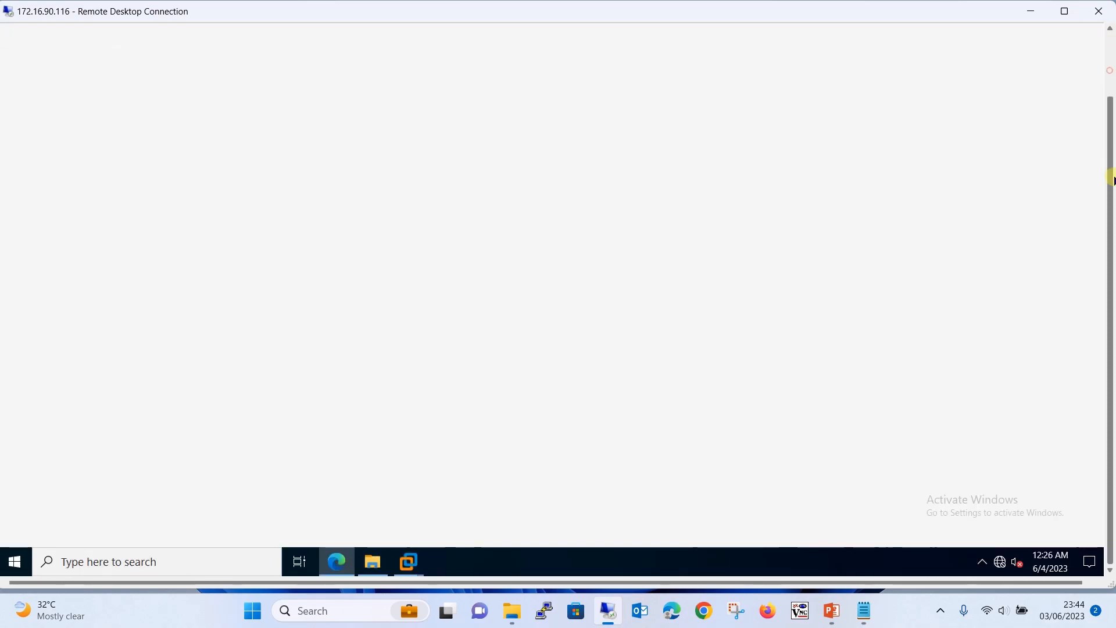
# Ping vcsa.noorlabs.com from Command Prompt, confirming replies from 192.168.1.100, then close it
pyautogui.click(11, 561)
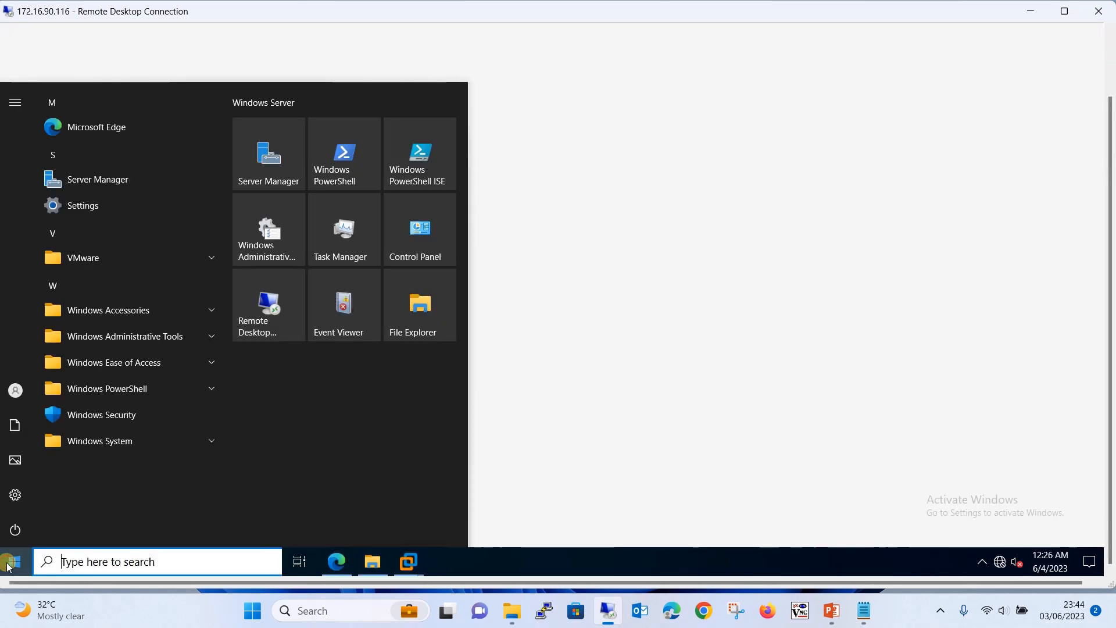
pyautogui.write('cmd')
pyautogui.write('ping ')
pyautogui.write('v')
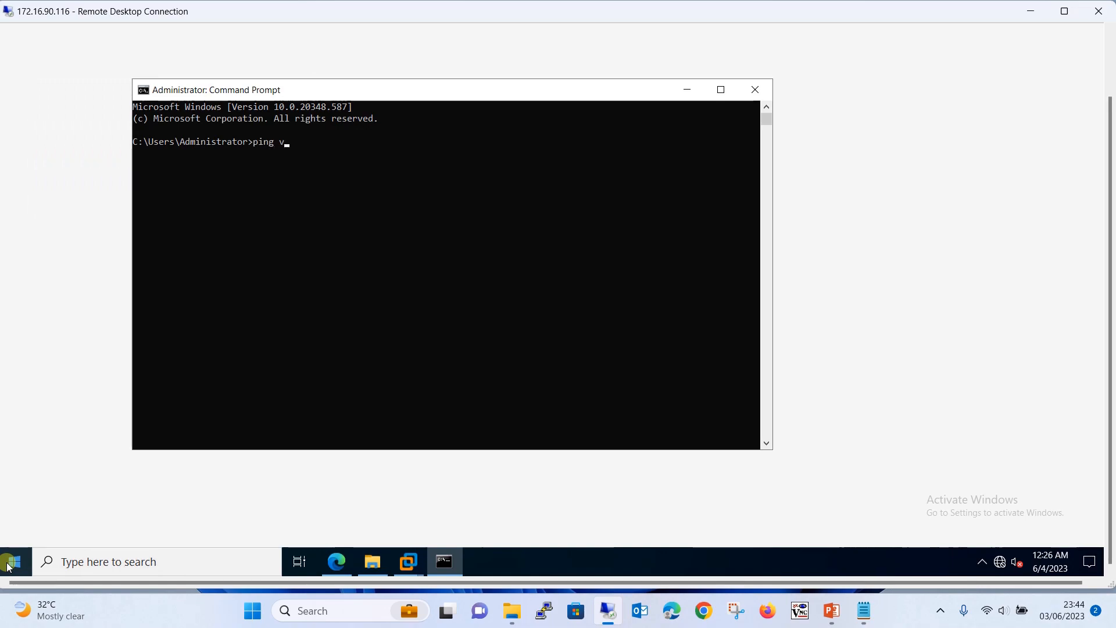
pyautogui.write('csa.noorlabs.com')
pyautogui.press('Return')
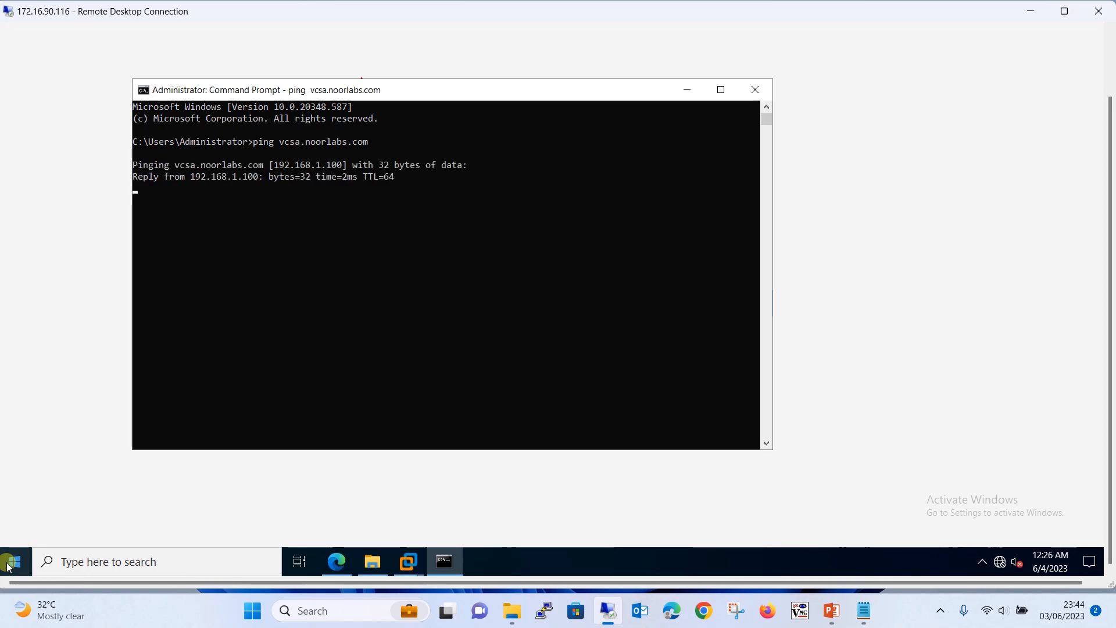
pyautogui.hotkey('ctrl', 'c')
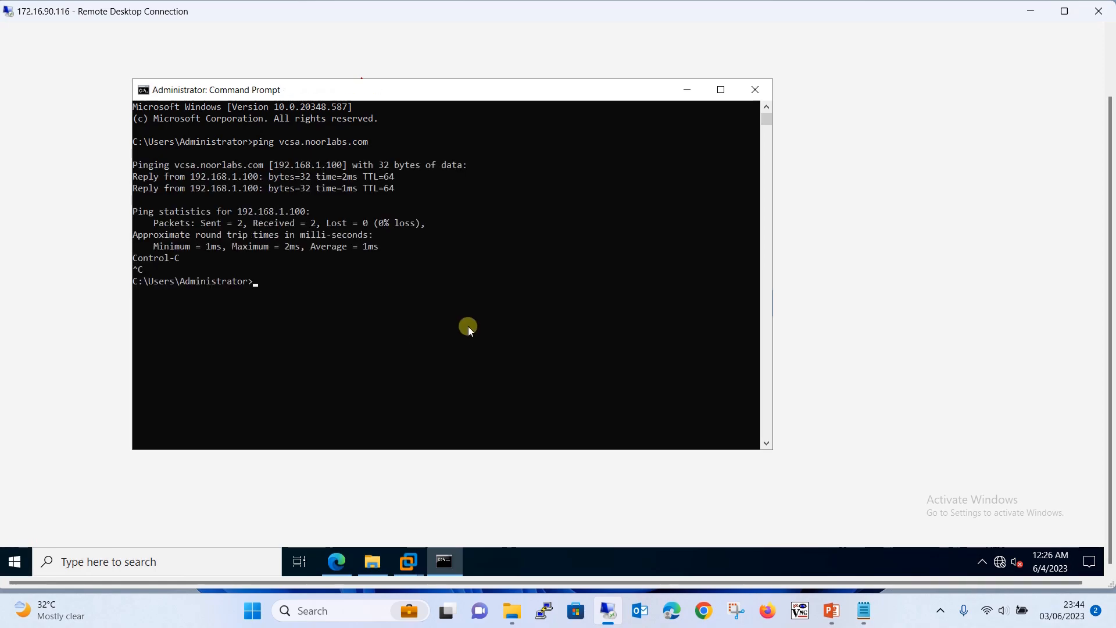
pyautogui.click(757, 92)
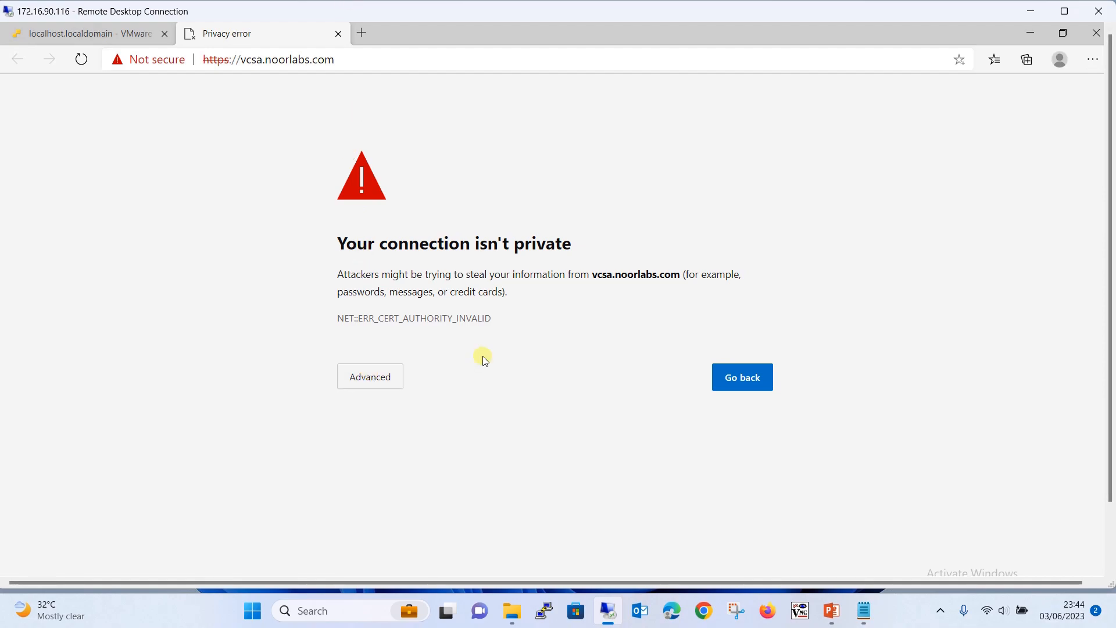
# Bypass the certificate warning for vcsa.noorlabs.com and launch the HTML5 vSphere Client
pyautogui.click(386, 375)
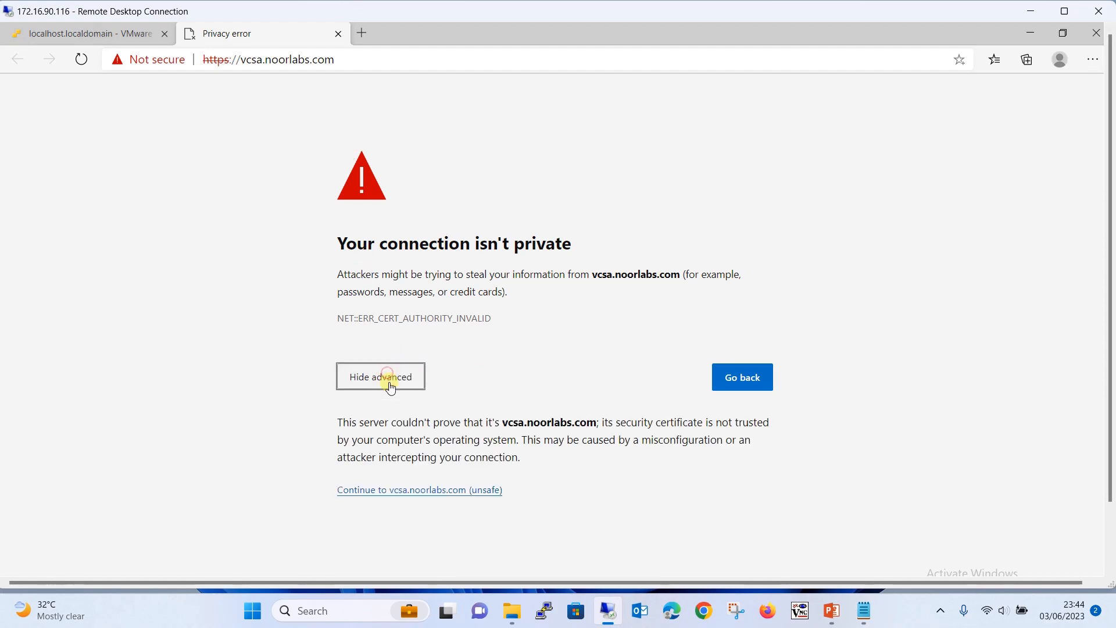
pyautogui.click(429, 490)
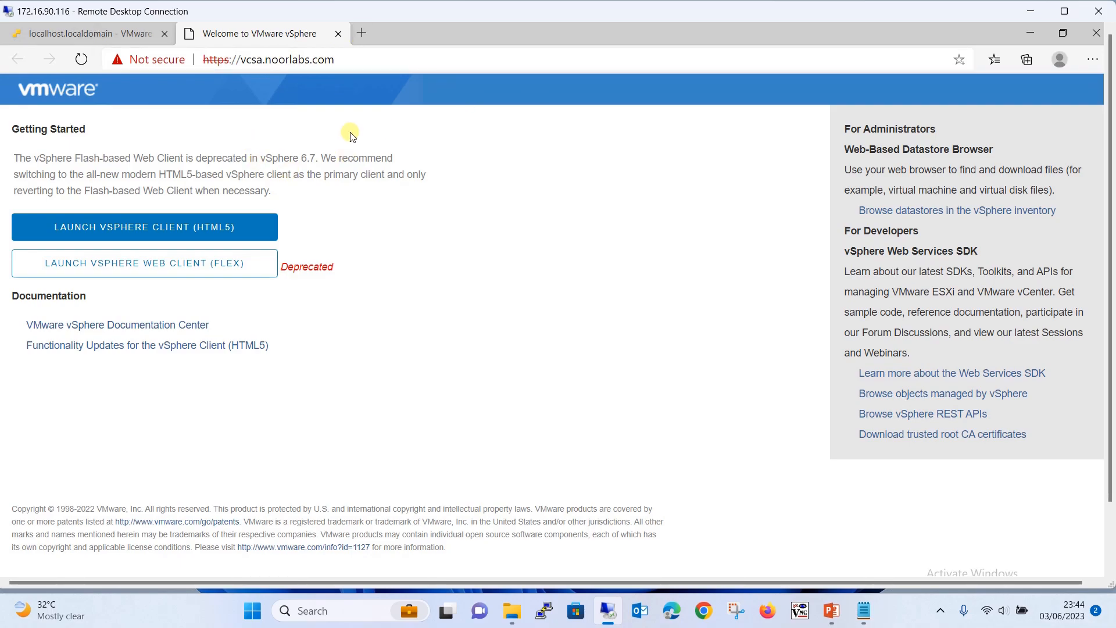
pyautogui.click(166, 228)
pyautogui.click(235, 226)
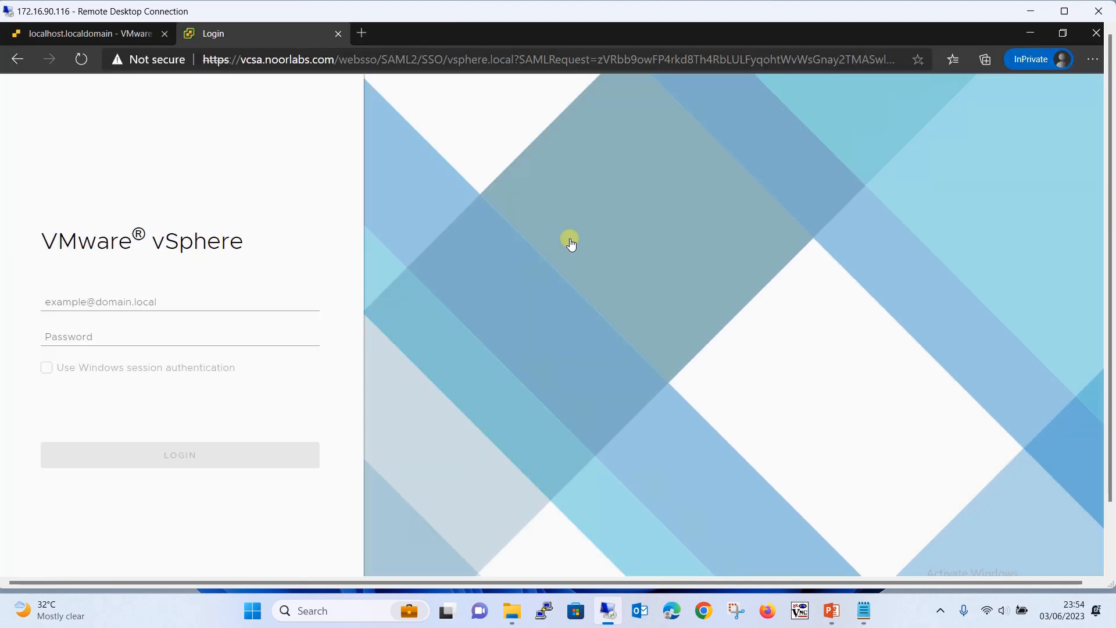
# Fill in the vsphere.local administrator user name and its password, then submit the login
pyautogui.click(183, 291)
pyautogui.click(118, 302)
pyautogui.click(199, 250)
pyautogui.click(169, 305)
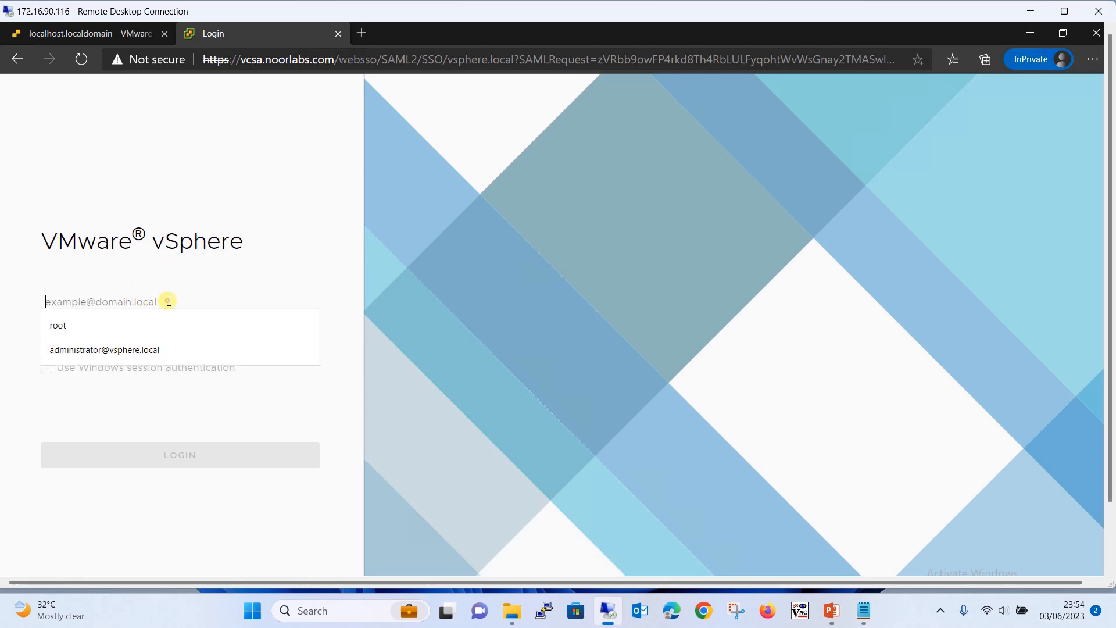
pyautogui.click(139, 348)
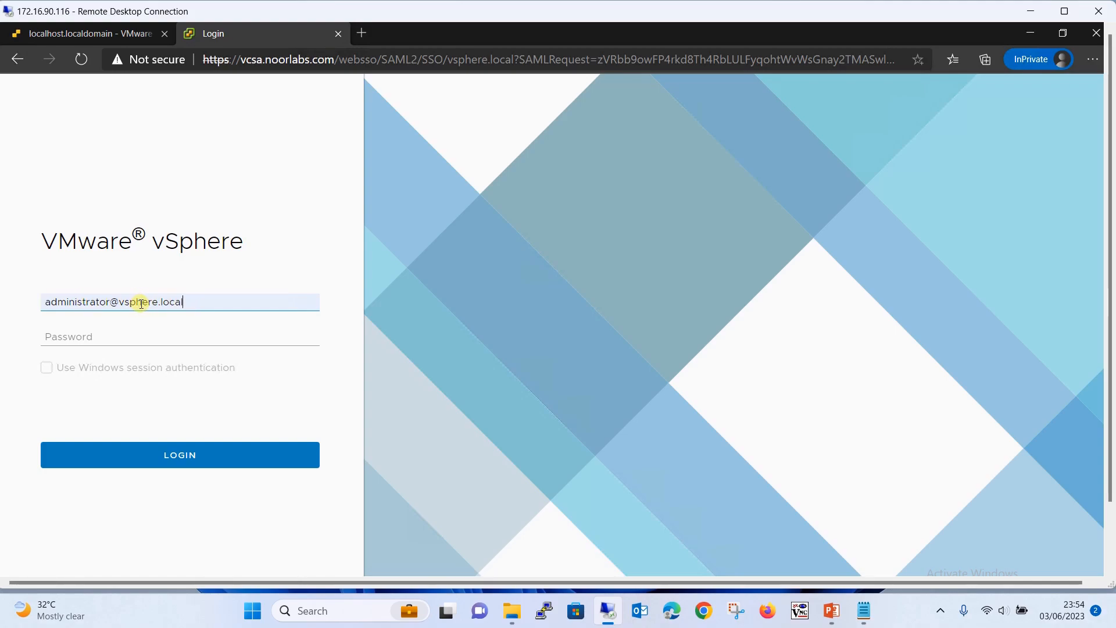
pyautogui.click(130, 328)
pyautogui.write('VMware1!')
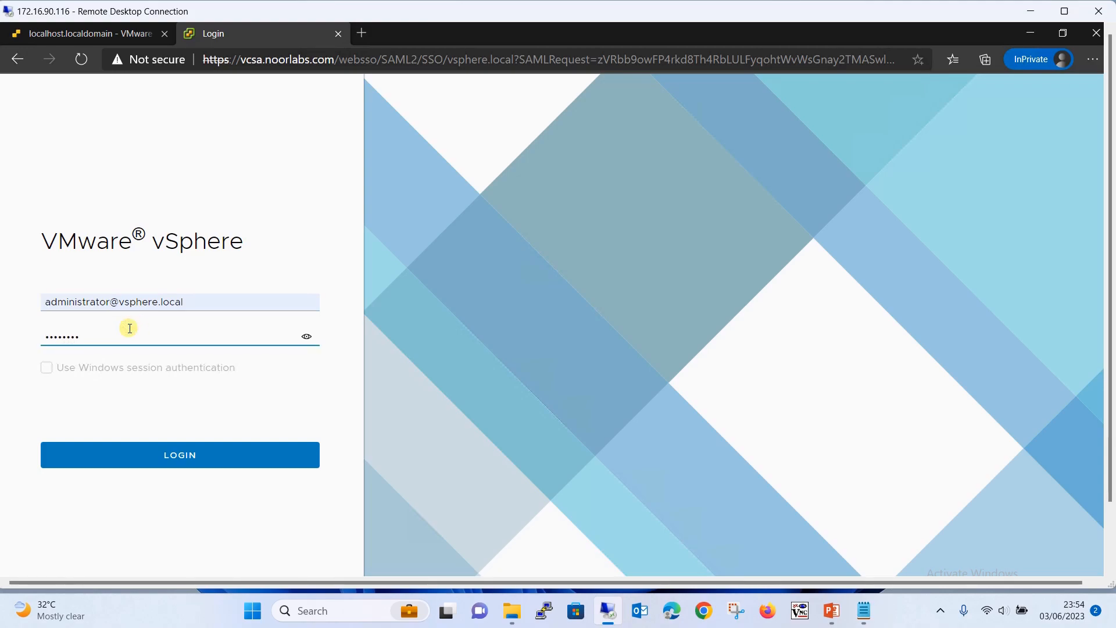
pyautogui.click(192, 457)
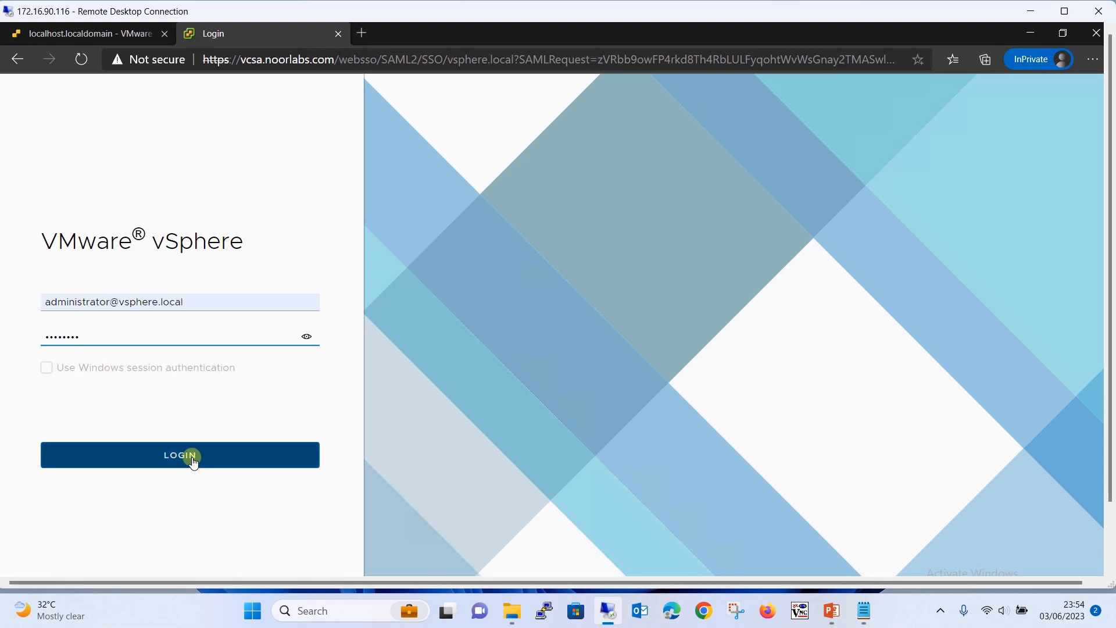
# Sign in as administrator and close the orange expiring-licenses banner on vcsa.noorlabs.com's summary
pyautogui.click(232, 459)
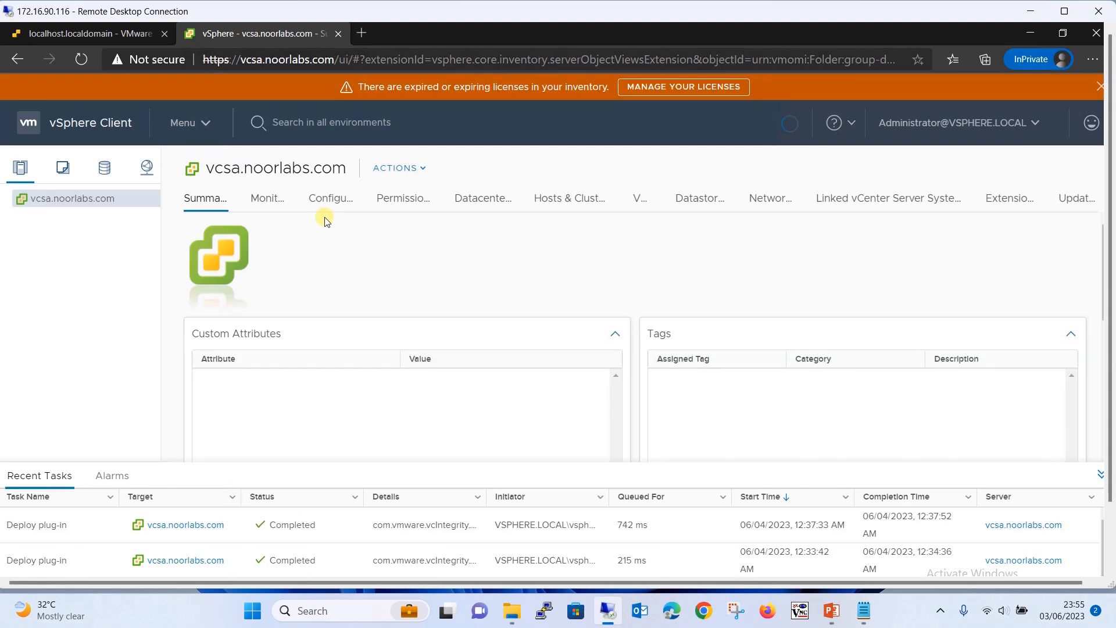
pyautogui.click(1100, 86)
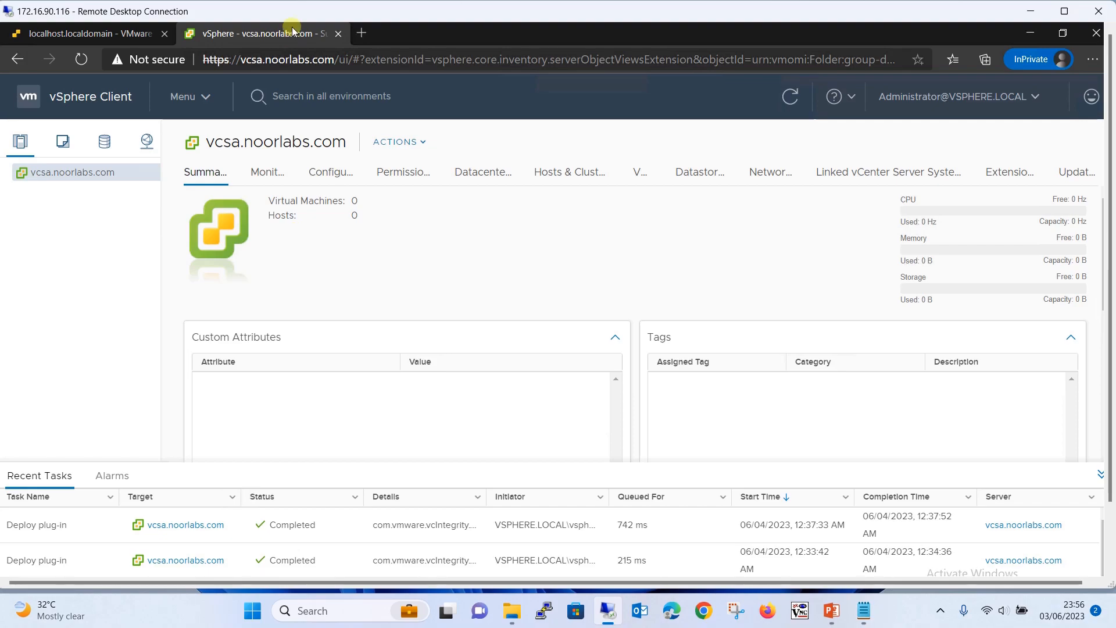
# Open an extra browser tab, then log out of vSphere Client via the Administrator menu
pyautogui.click(361, 36)
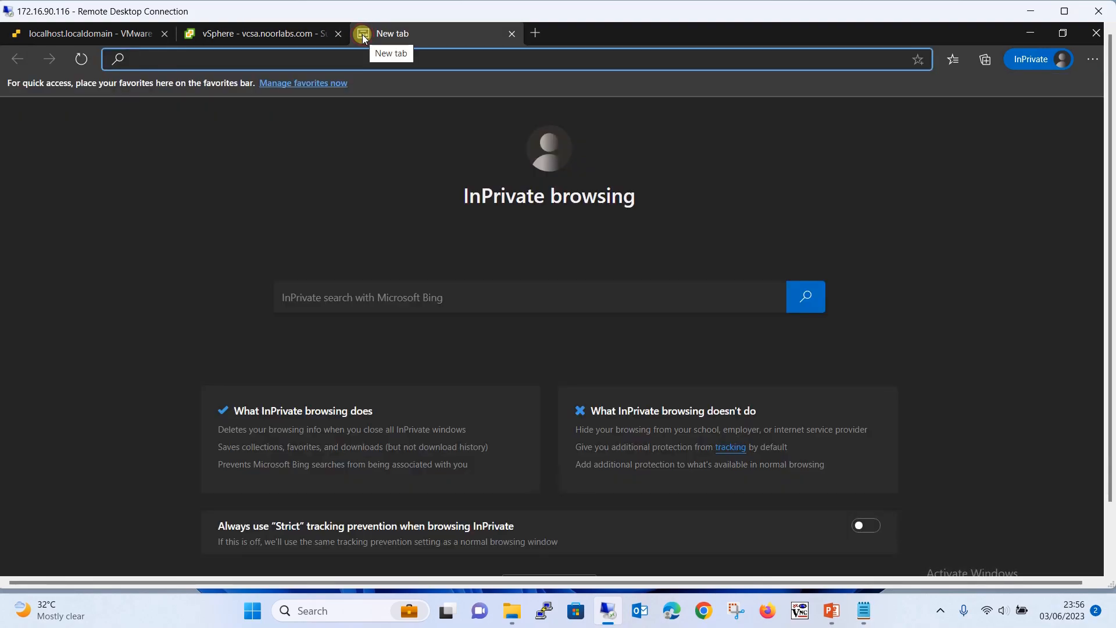
pyautogui.click(281, 31)
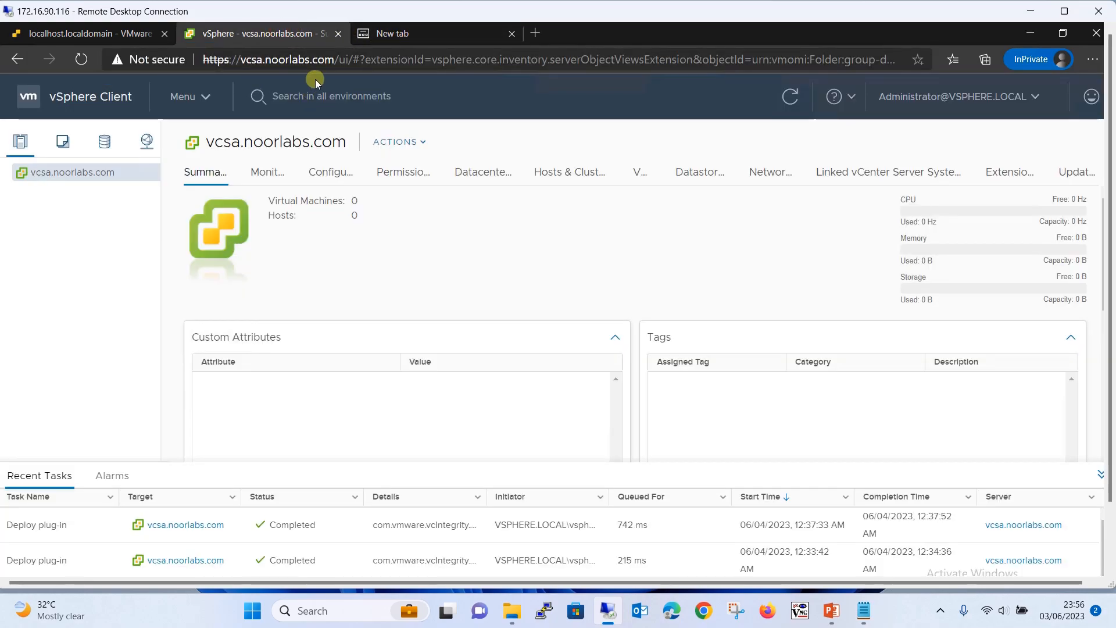
pyautogui.click(1036, 98)
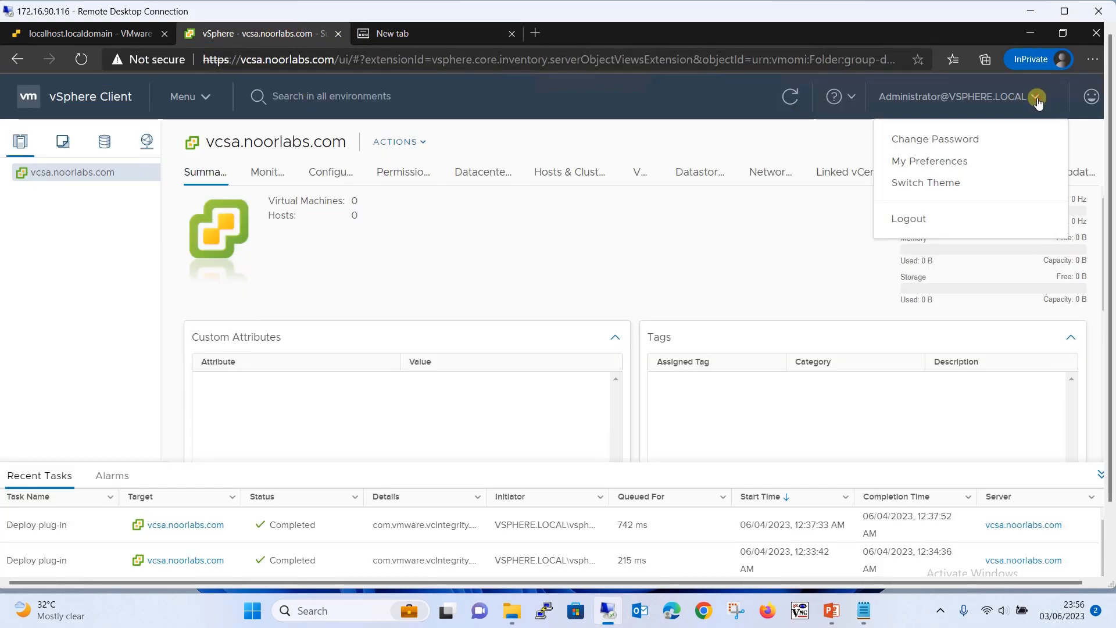
pyautogui.click(963, 226)
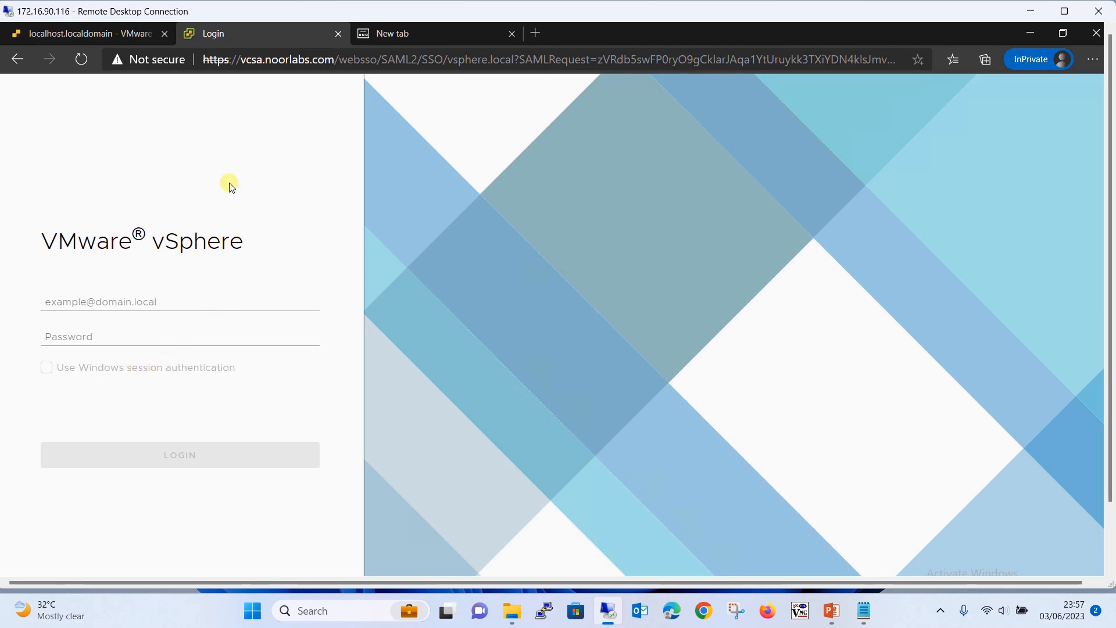
pyautogui.click(368, 65)
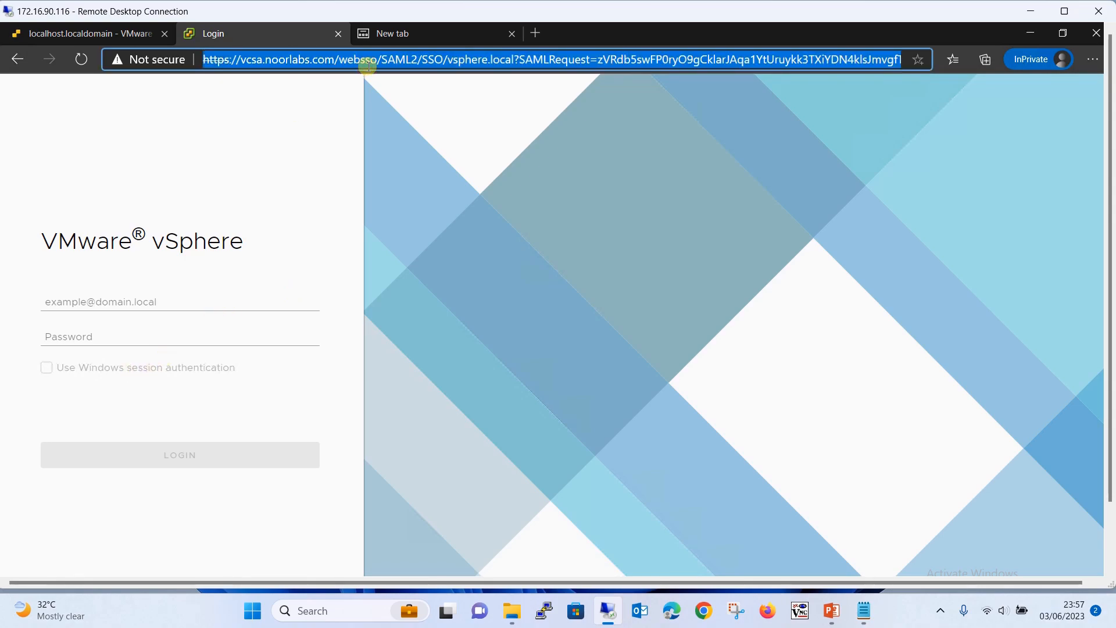
pyautogui.hotkey('ctrl', 'v')
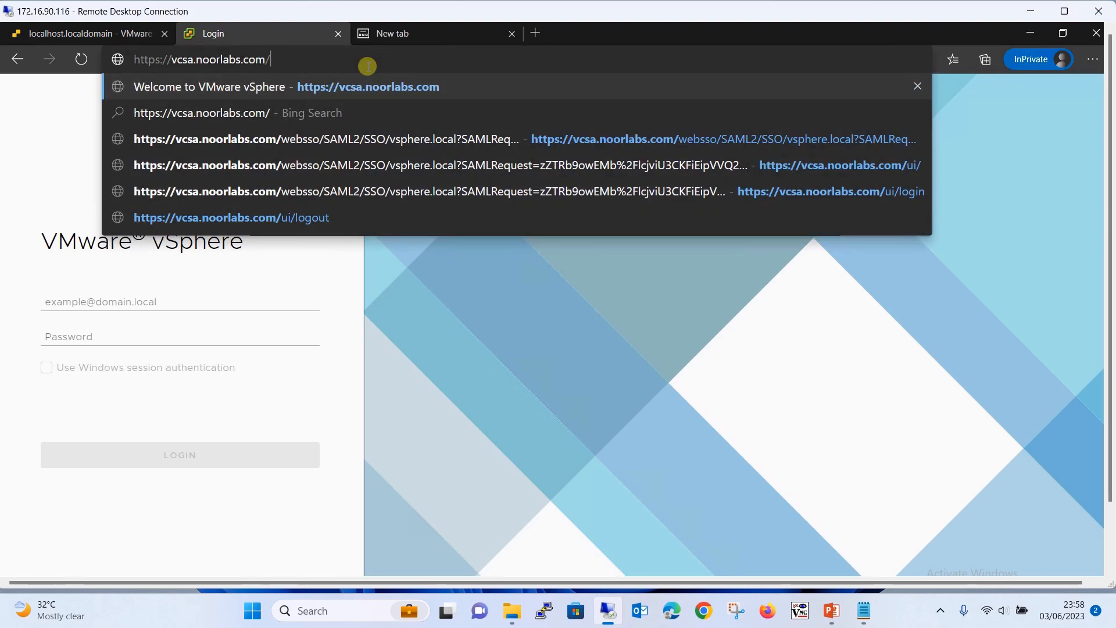
pyautogui.press('BackSpace')
pyautogui.write('::5480')
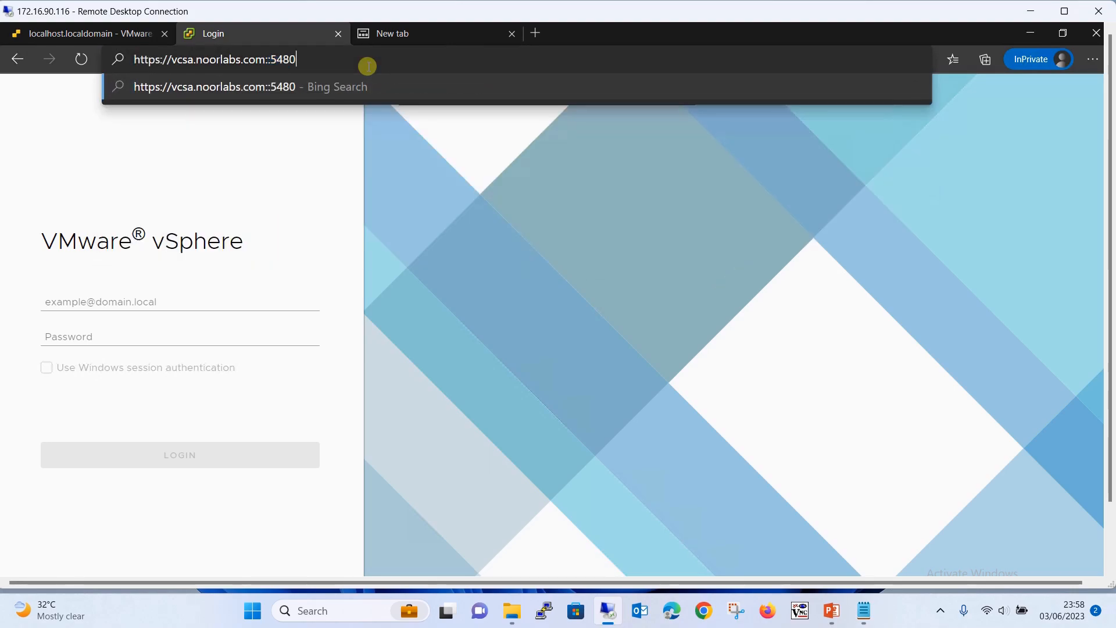
pyautogui.press('Return')
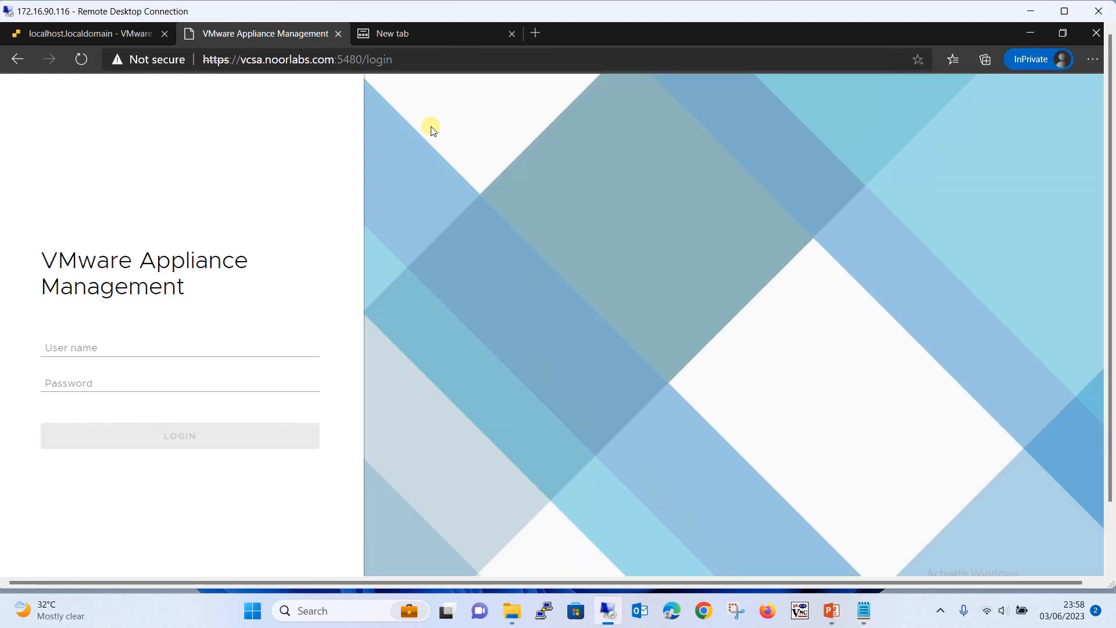
pyautogui.click(111, 348)
pyautogui.click(117, 395)
pyautogui.click(146, 389)
pyautogui.write('••••••••')
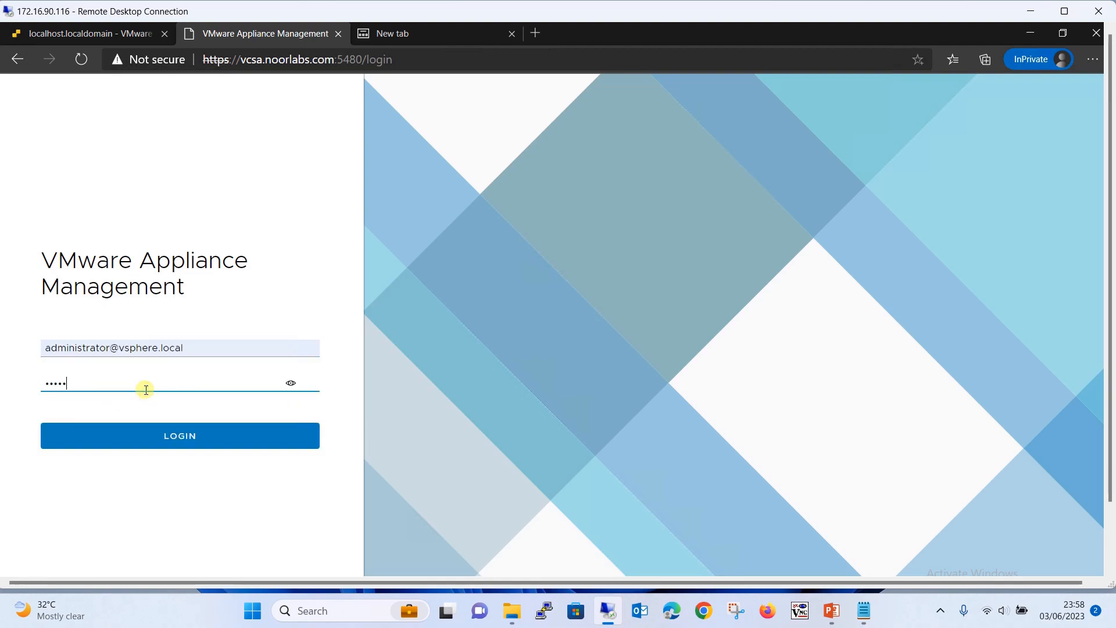
pyautogui.press('Return')
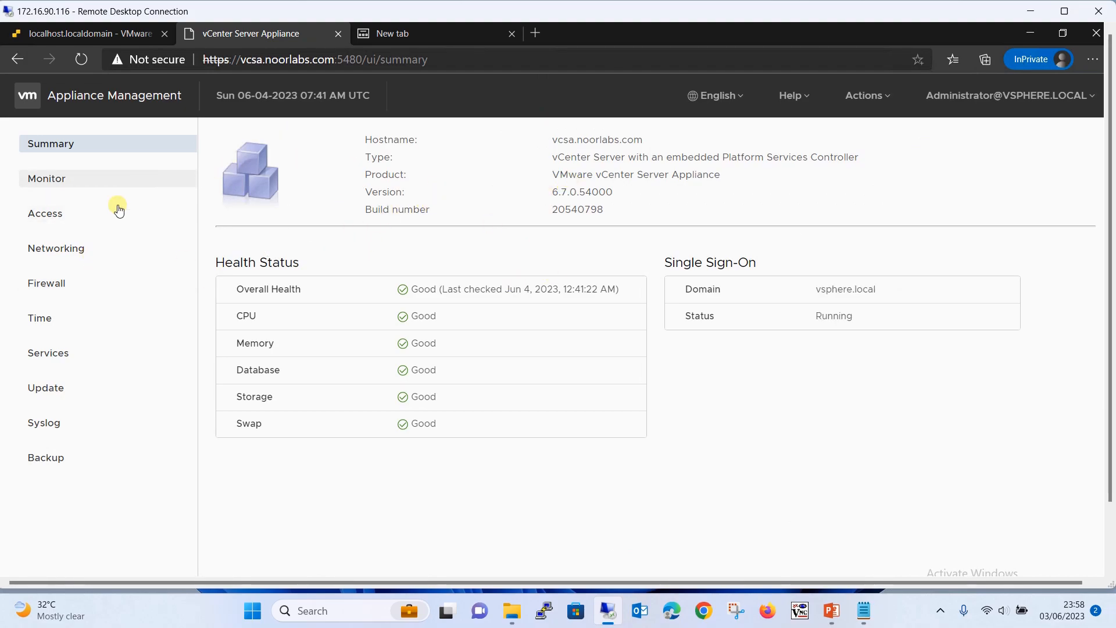
# View the Monitor charts, then the Services list with each service's health and state
pyautogui.click(91, 185)
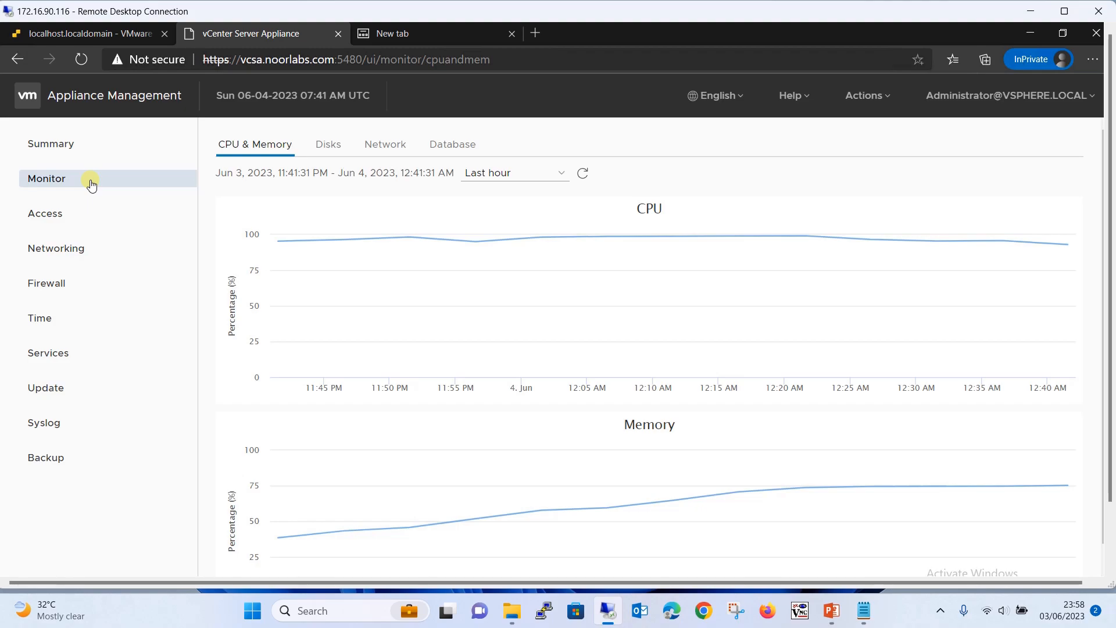
pyautogui.click(91, 353)
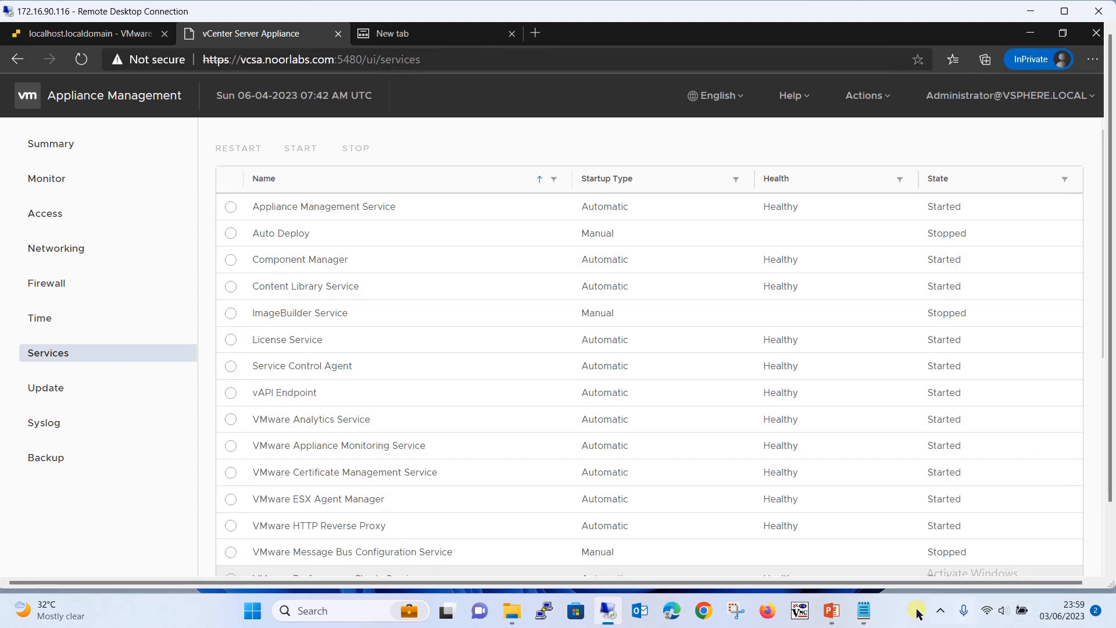
pyautogui.click(863, 618)
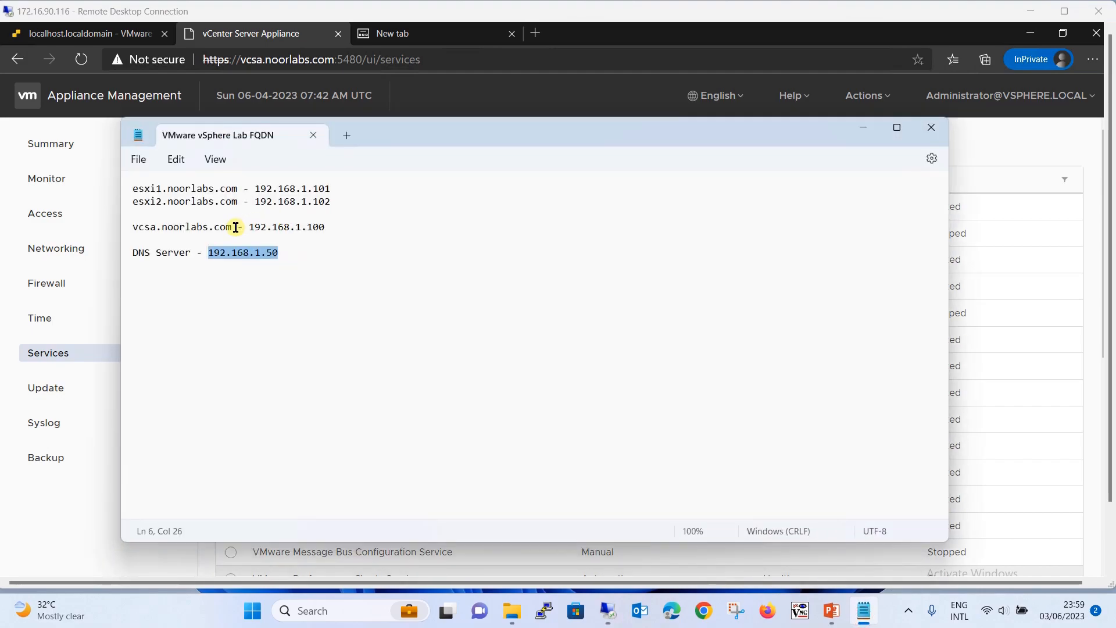
pyautogui.moveTo(234, 226); pyautogui.dragTo(92, 219)
pyautogui.hotkey('ctrl', 'c')
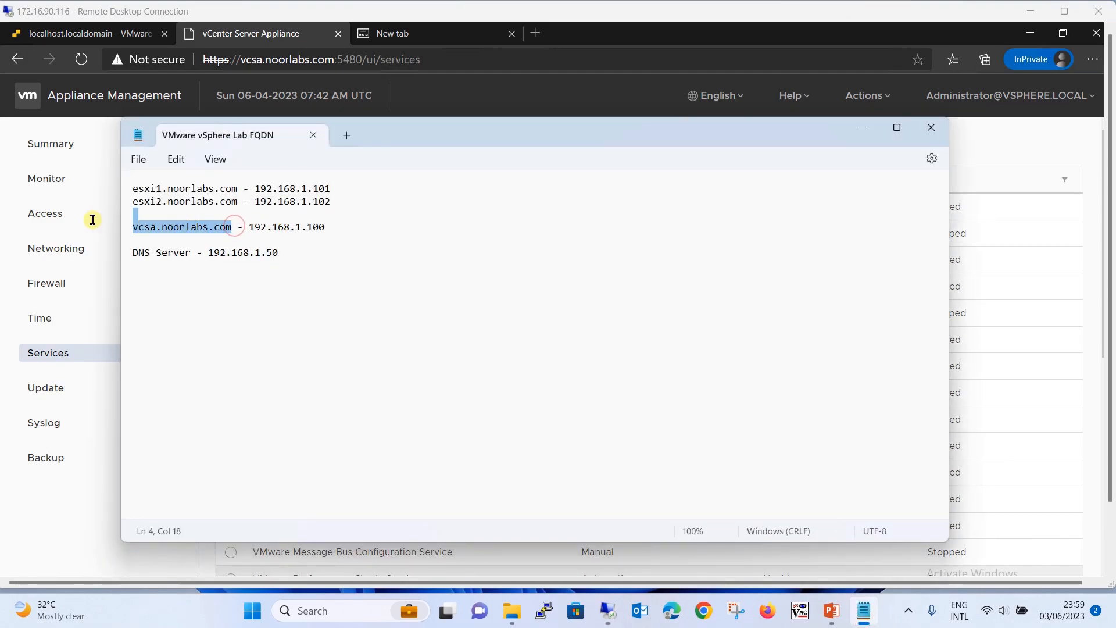
pyautogui.click(304, 249)
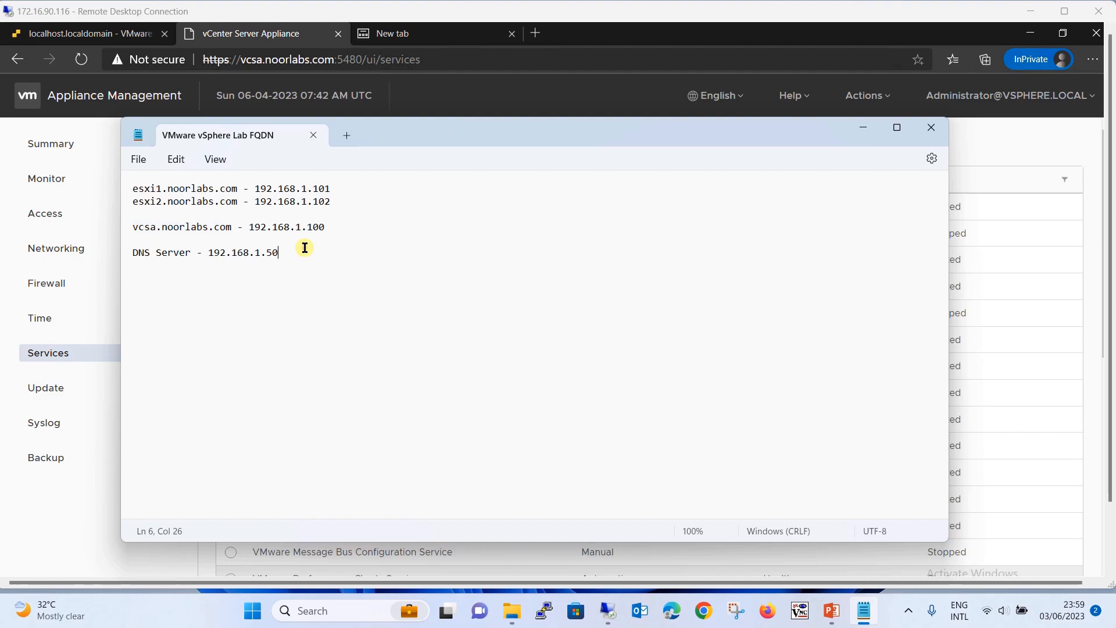
pyautogui.press('Return')
pyautogui.press('Return')
pyautogui.write('https://')
pyautogui.hotkey('ctrl', 'v')
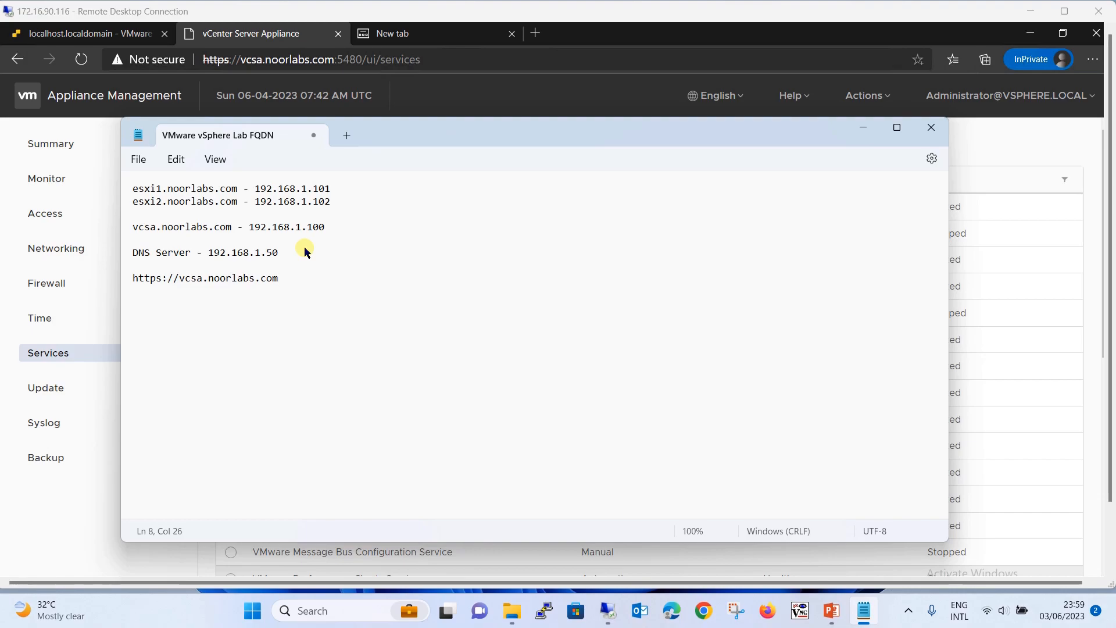
pyautogui.press('Return')
pyautogui.moveTo(301, 278); pyautogui.dragTo(133, 277)
pyautogui.hotkey('ctrl', 'c')
pyautogui.press('Right')
pyautogui.press('Return')
pyautogui.press('Return')
pyautogui.hotkey('ctrl', 'v')
pyautogui.write(':5480')
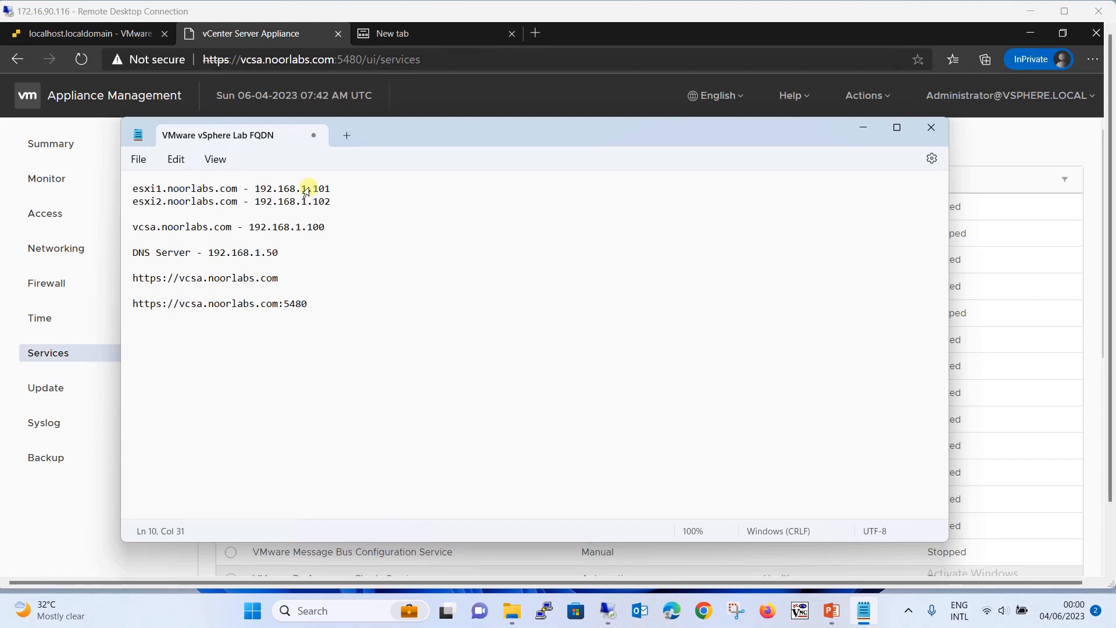
pyautogui.click(865, 128)
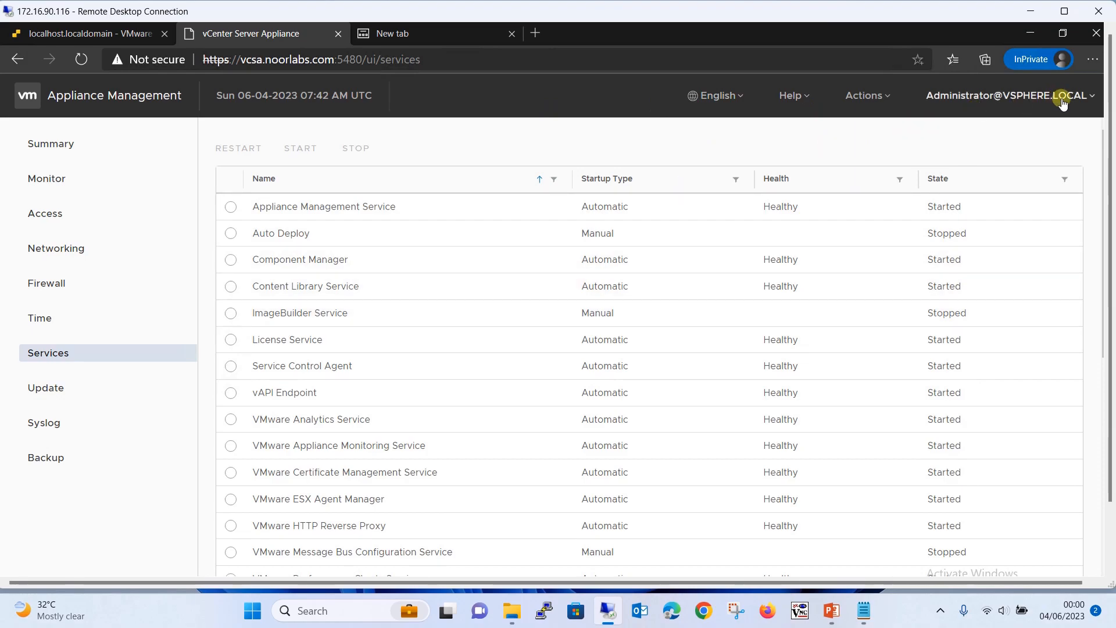
pyautogui.click(876, 98)
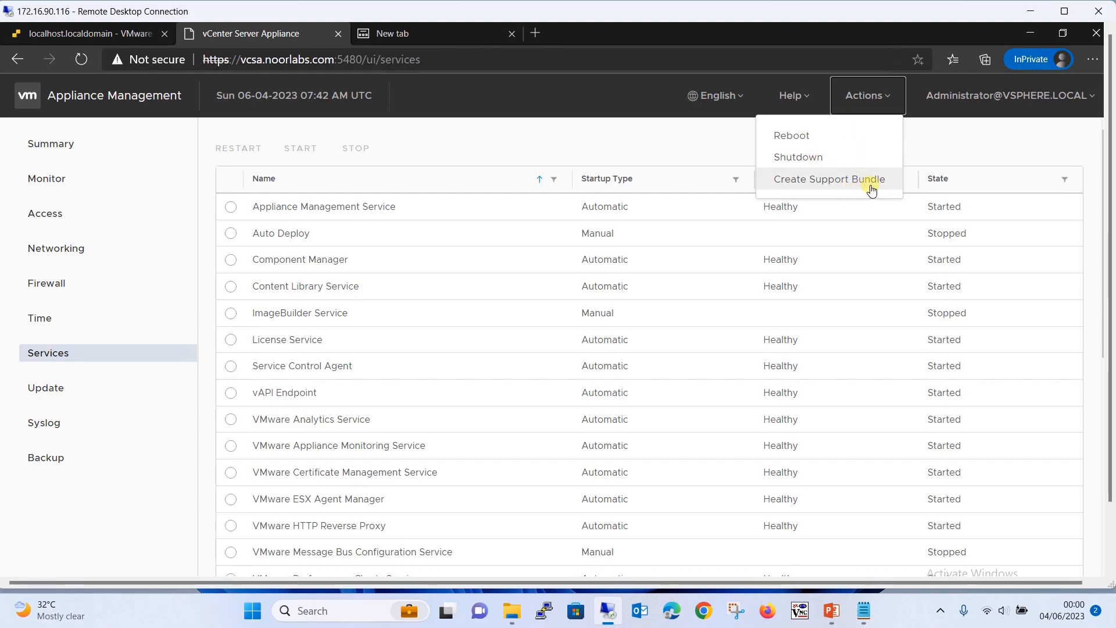
pyautogui.click(1057, 103)
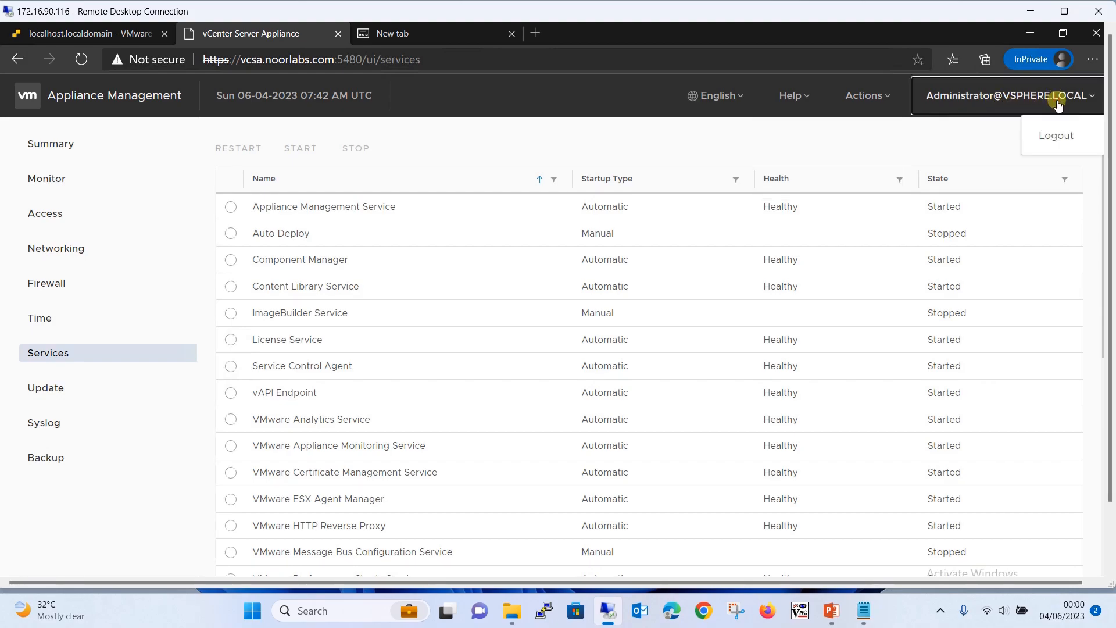